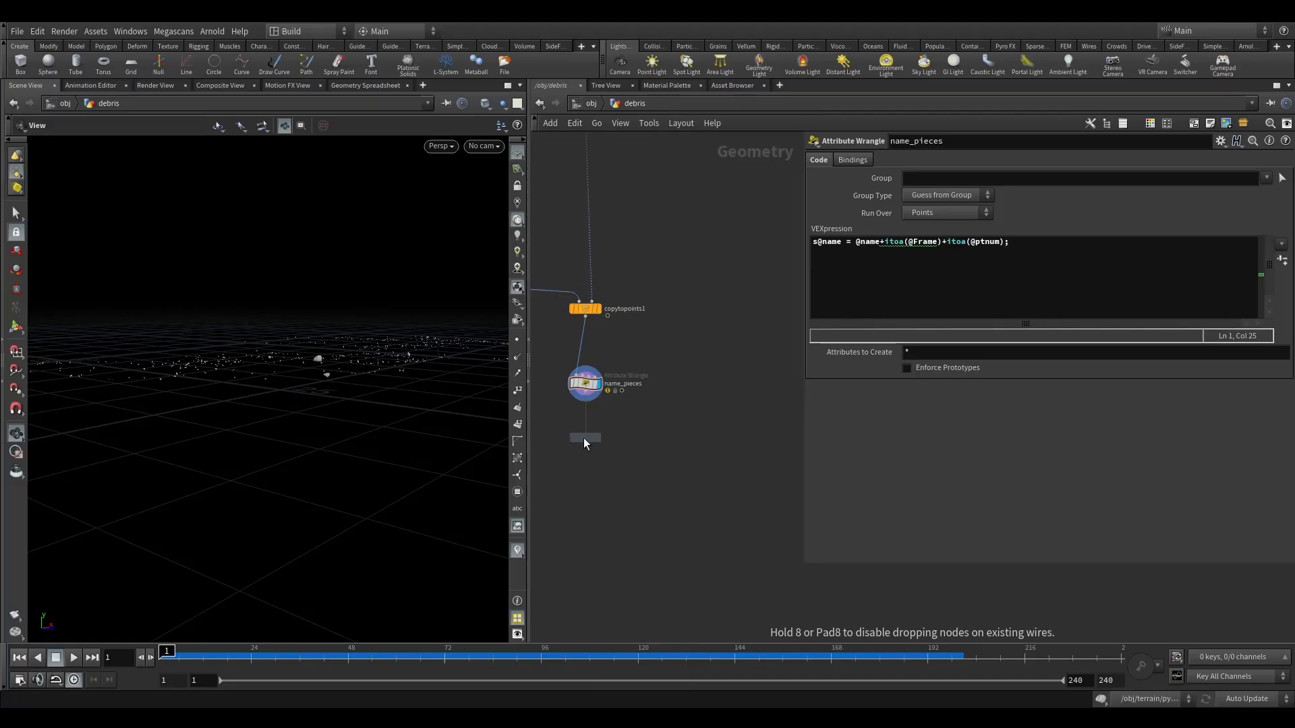
Step: Add an RBD Bullet Solver below name_pieces, enable Emit RBDs and display the solver's output
{"action": "left_click", "coordinate": [587, 437]}
{"action": "left_click_drag", "start_coordinate": [585, 437], "coordinate": [583, 464]}
{"action": "scroll", "coordinate": [587, 398], "scroll_direction": "up", "scroll_amount": 5}
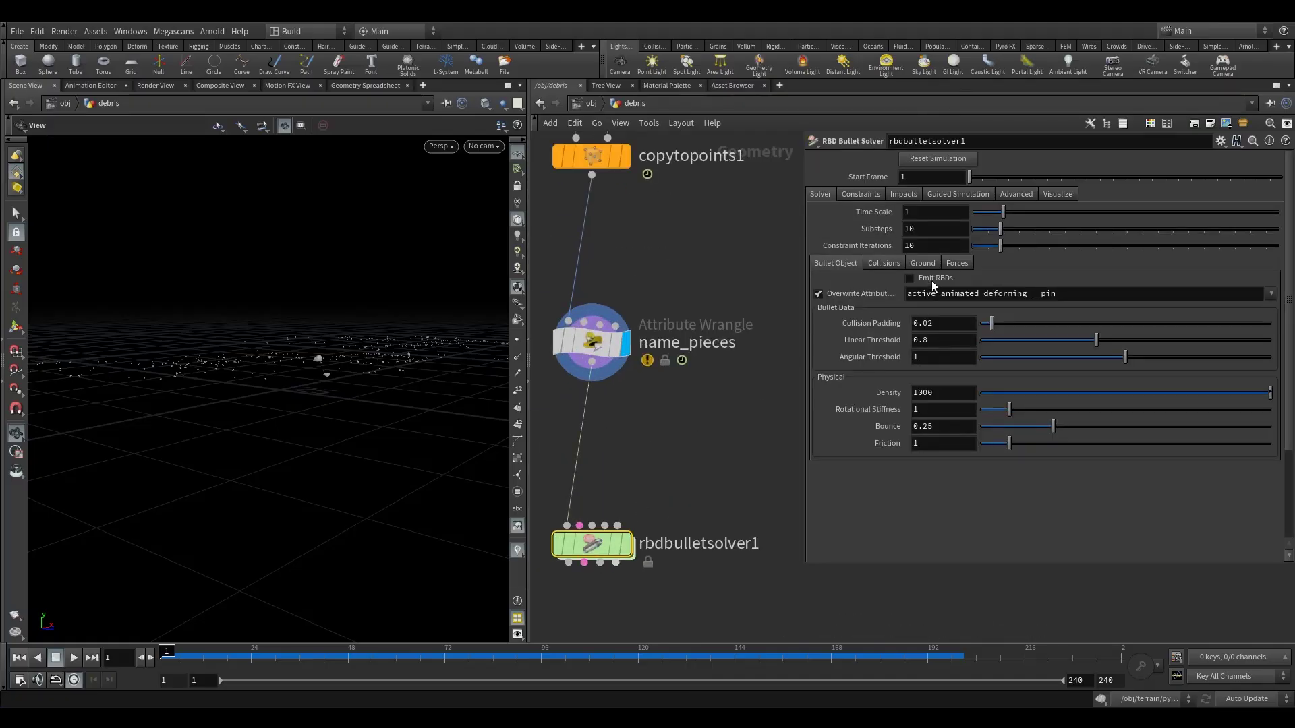
{"action": "left_click", "coordinate": [910, 277]}
{"action": "middle_click_drag", "start_coordinate": [701, 413], "coordinate": [760, 394]}
{"action": "mouse_move", "coordinate": [704, 485]}
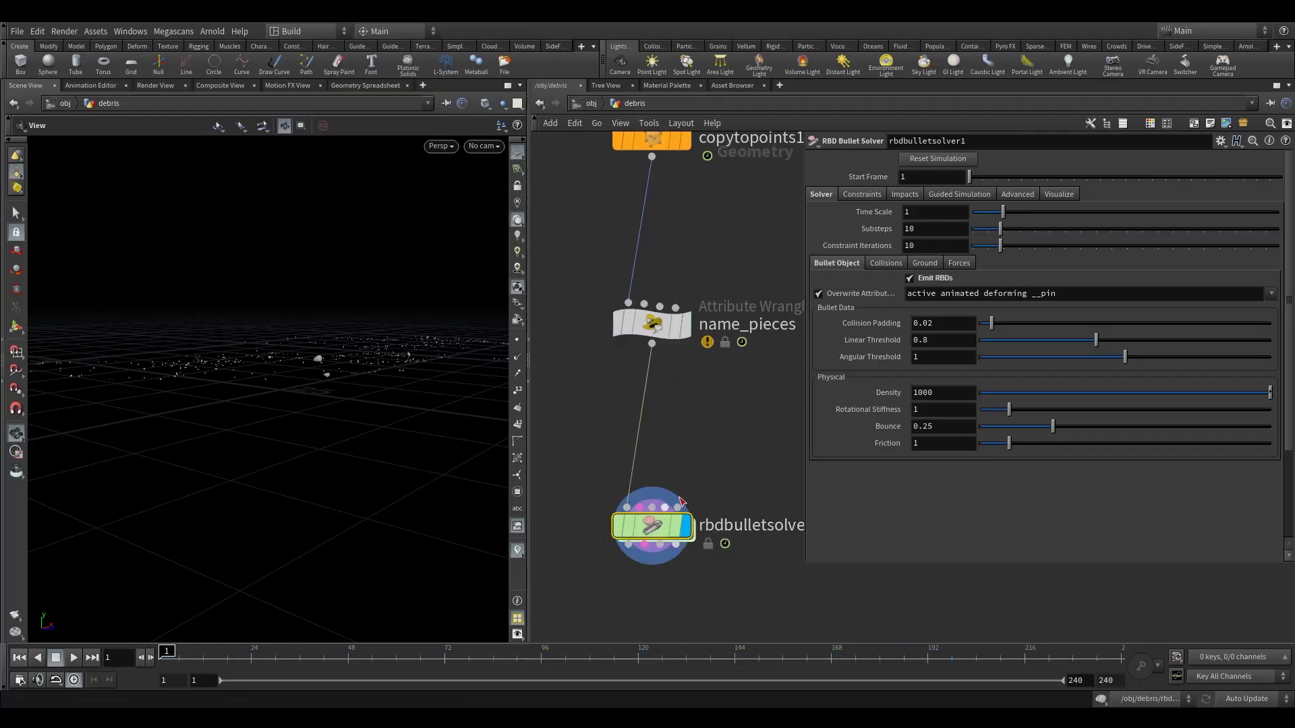
Step: Duplicate the Object Merge node that imports /obj/terrain/OUT_surface and place the copy beside the main node chain
{"action": "middle_click_drag", "start_coordinate": [720, 465], "coordinate": [597, 495]}
{"action": "scroll", "coordinate": [685, 445], "scroll_direction": "down", "scroll_amount": 8}
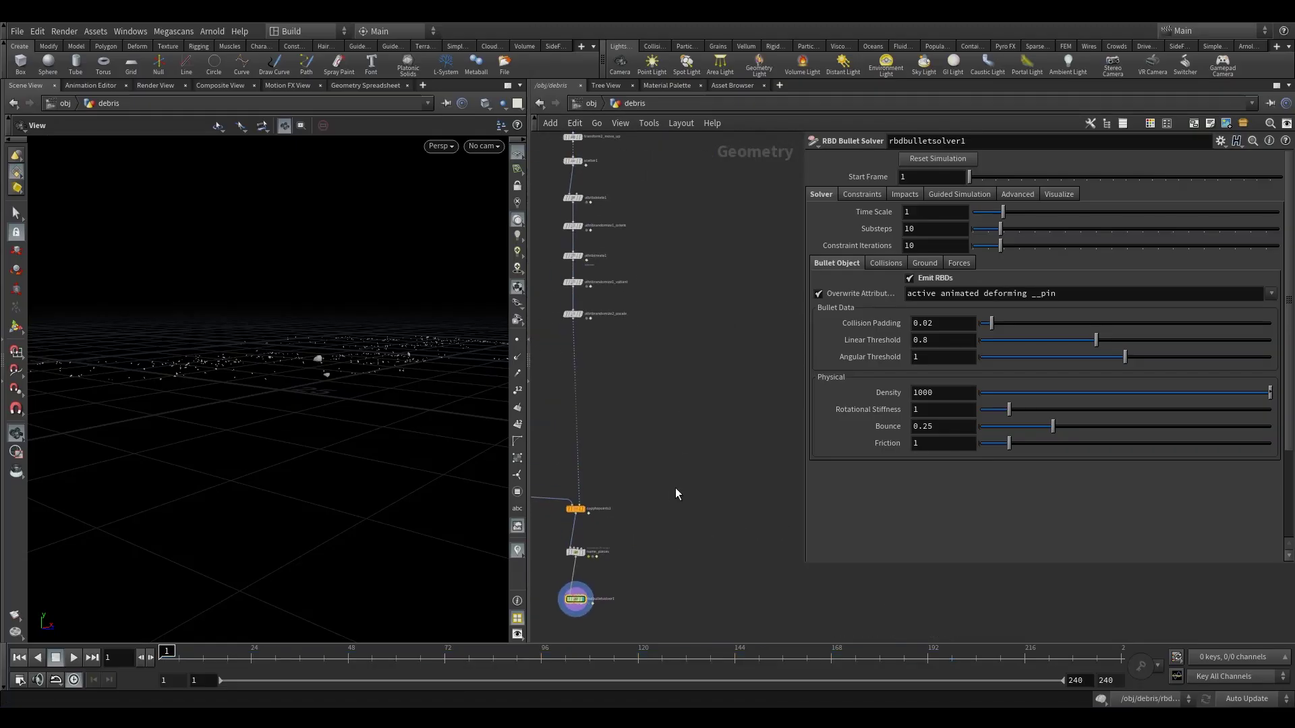
{"action": "scroll", "coordinate": [695, 442], "scroll_direction": "up", "scroll_amount": 4}
{"action": "middle_click_drag", "start_coordinate": [570, 194], "coordinate": [618, 298]}
{"action": "scroll", "coordinate": [614, 295], "scroll_direction": "up", "scroll_amount": 5}
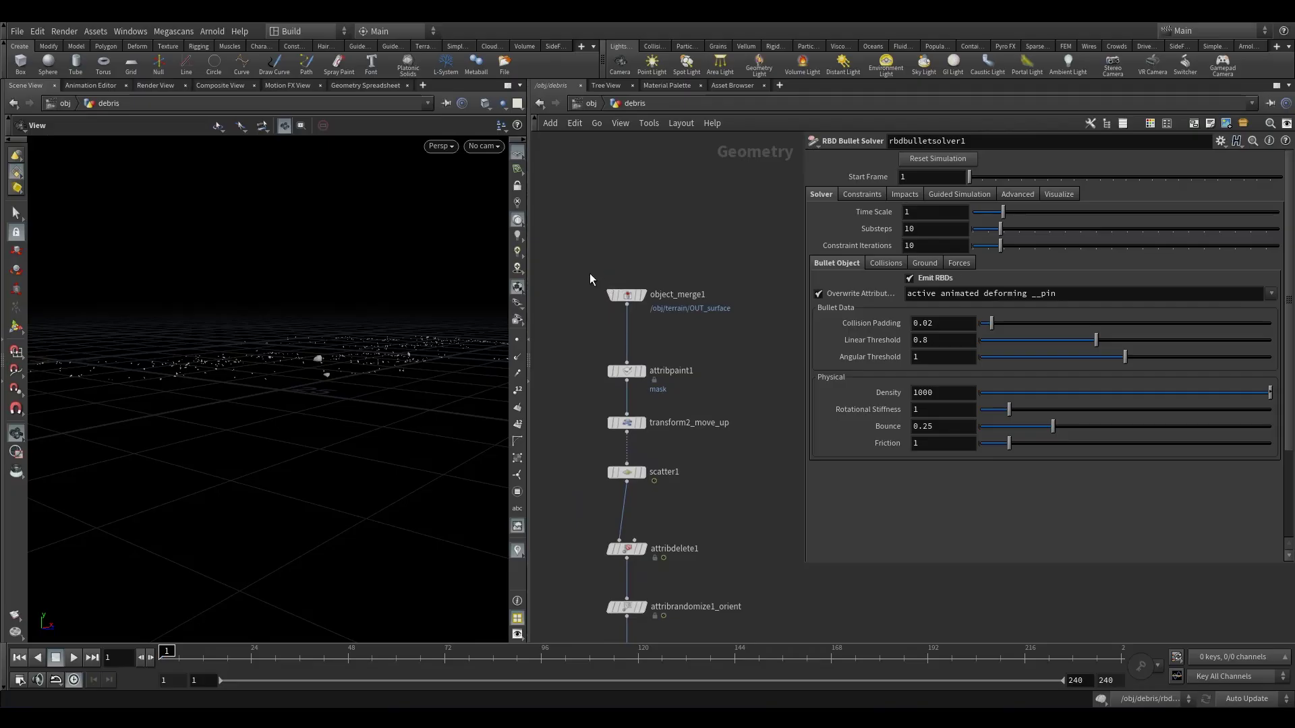
{"action": "left_click", "coordinate": [625, 301]}
{"action": "left_click_drag", "start_coordinate": [624, 299], "coordinate": [789, 511], "text": "alt"}
{"action": "middle_click_drag", "start_coordinate": [711, 406], "coordinate": [585, 110]}
{"action": "left_click_drag", "start_coordinate": [664, 211], "coordinate": [745, 558]}
Step: Connect the duplicated terrain Object Merge to the RBD Bullet Solver's Collision Geometry input
{"action": "middle_click_drag", "start_coordinate": [671, 580], "coordinate": [661, 241]}
{"action": "scroll", "coordinate": [660, 284], "scroll_direction": "down", "scroll_amount": 4}
{"action": "scroll", "coordinate": [678, 344], "scroll_direction": "up", "scroll_amount": 2}
{"action": "left_click", "coordinate": [713, 203]}
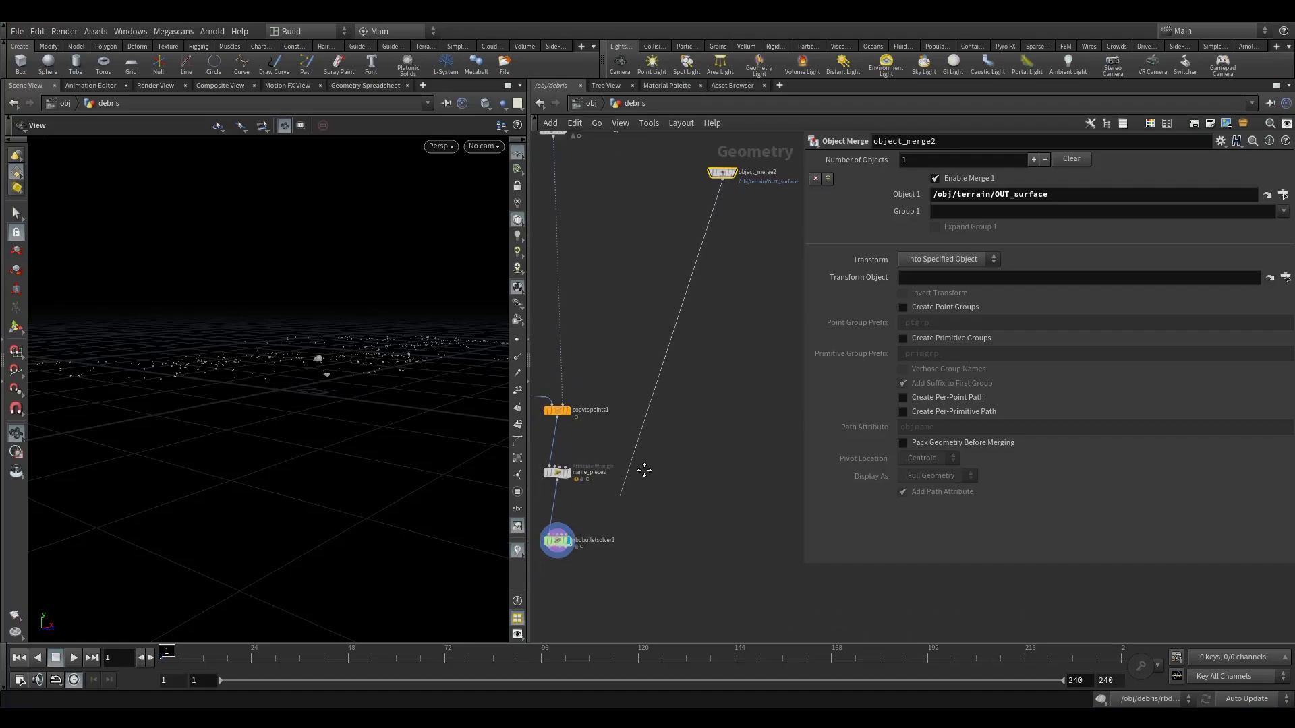
{"action": "scroll", "coordinate": [708, 391], "scroll_direction": "up", "scroll_amount": 3}
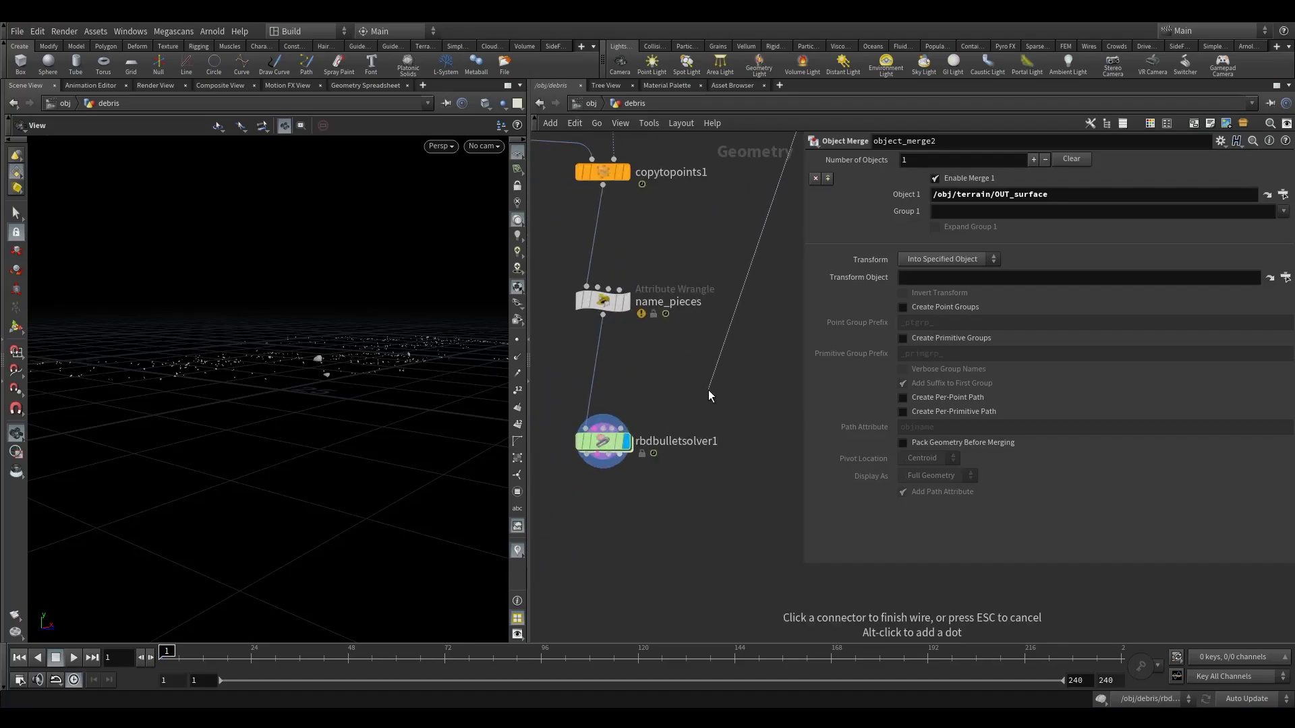
{"action": "left_click", "coordinate": [616, 437]}
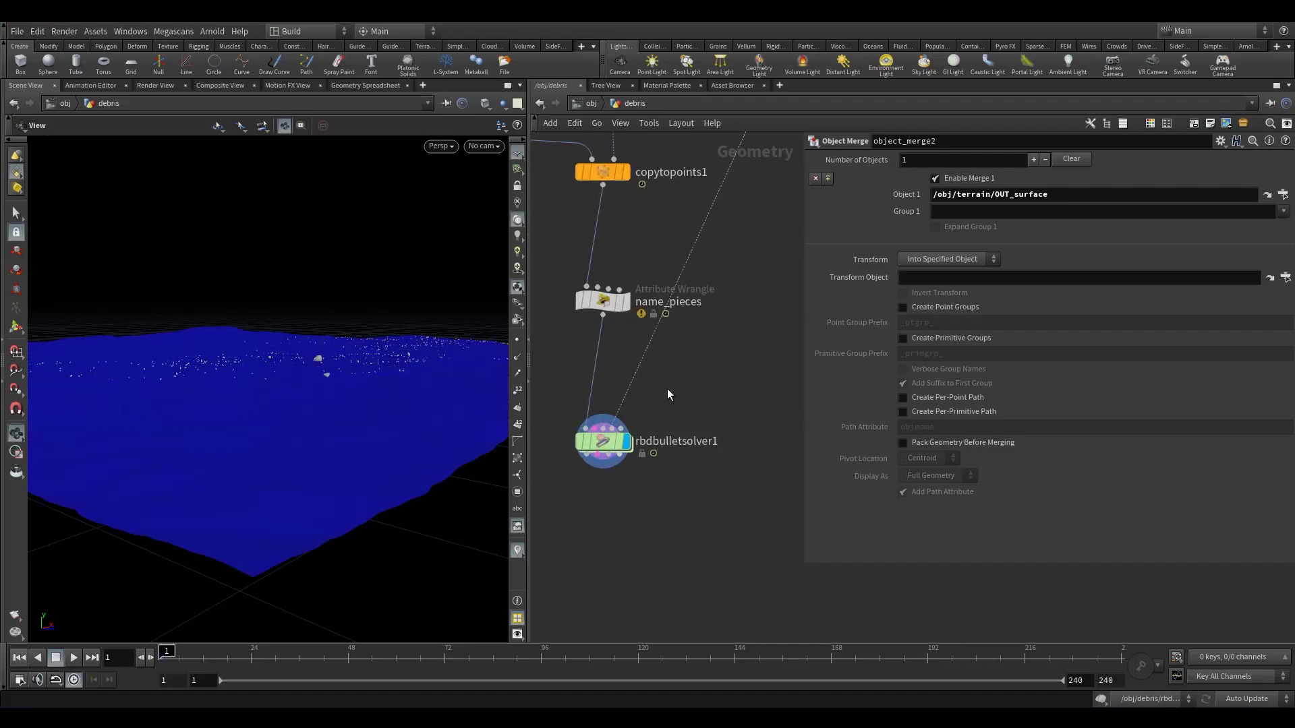
Step: Set the bullet solver's collision geometry representation to Concave
{"action": "left_click", "coordinate": [603, 442]}
{"action": "left_click_drag", "start_coordinate": [376, 396], "coordinate": [338, 425]}
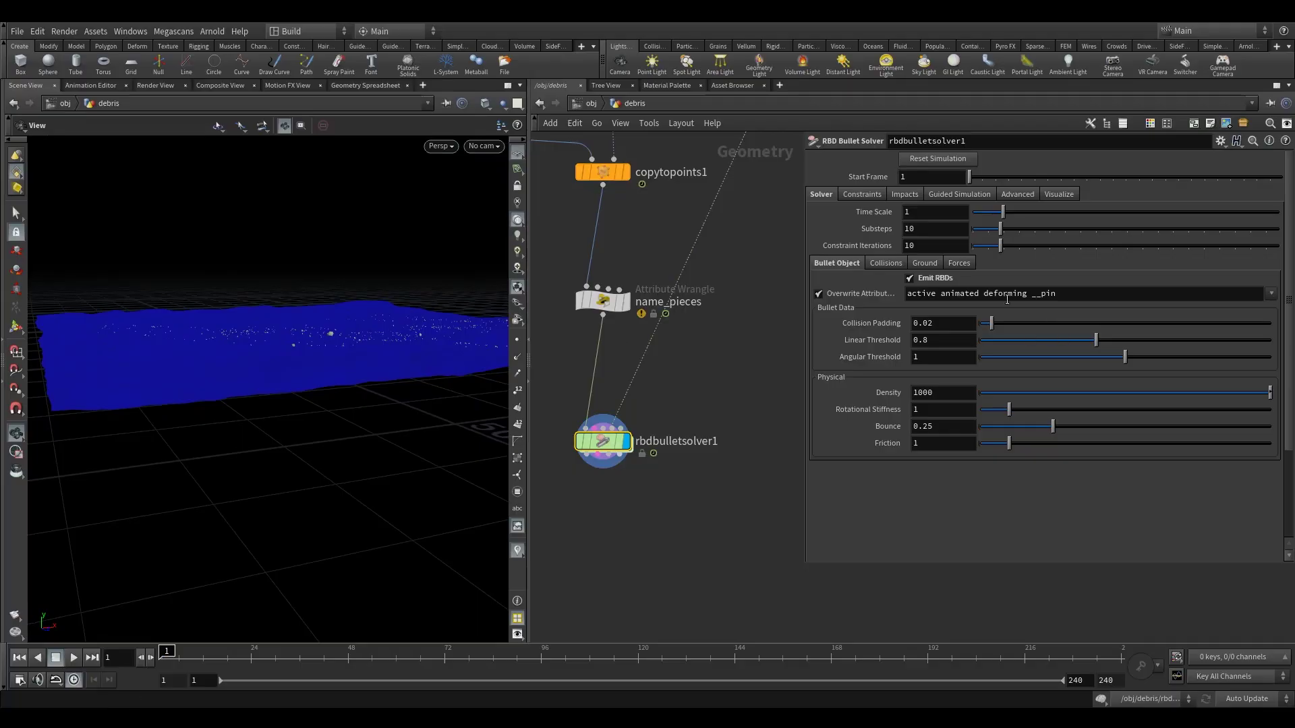
{"action": "left_click", "coordinate": [885, 263]}
{"action": "left_click", "coordinate": [940, 322]}
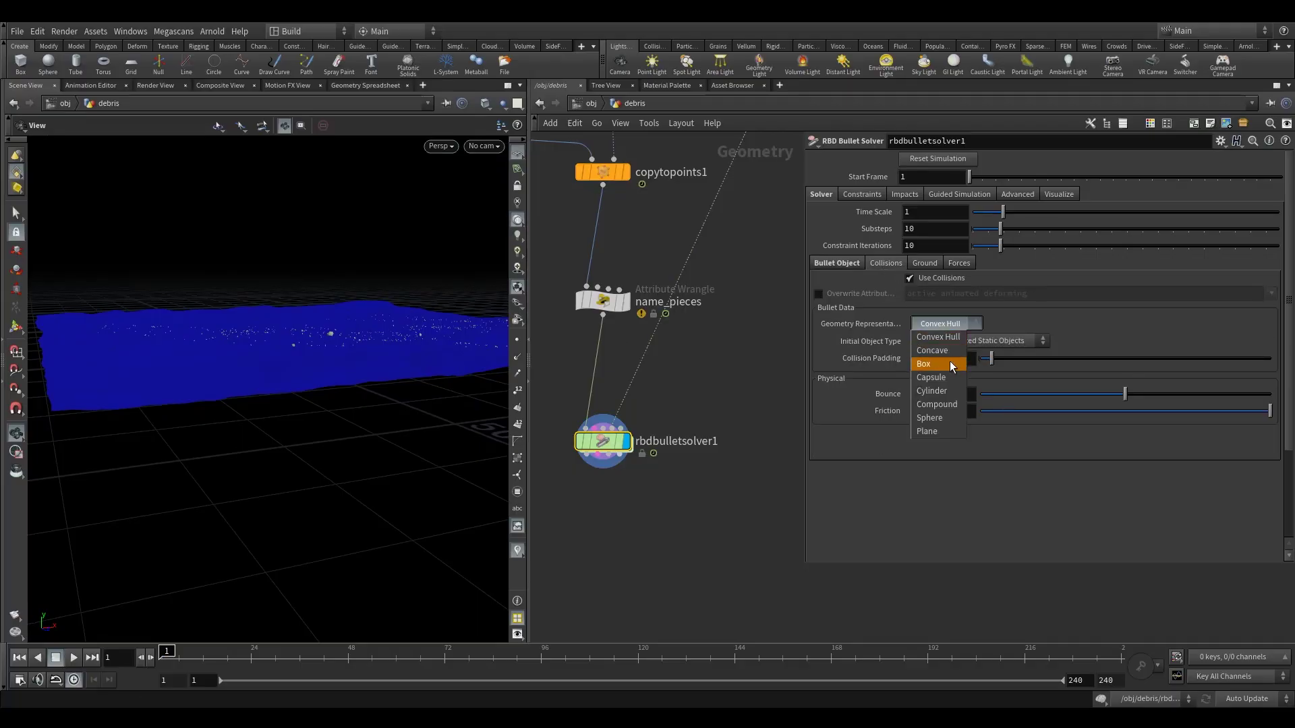
{"action": "left_click", "coordinate": [944, 353]}
Step: Play the debris simulation, examine how the rocks land on the terrain, and return to the first frame
{"action": "right_click_drag", "start_coordinate": [304, 329], "coordinate": [194, 458]}
{"action": "left_click", "coordinate": [74, 657]}
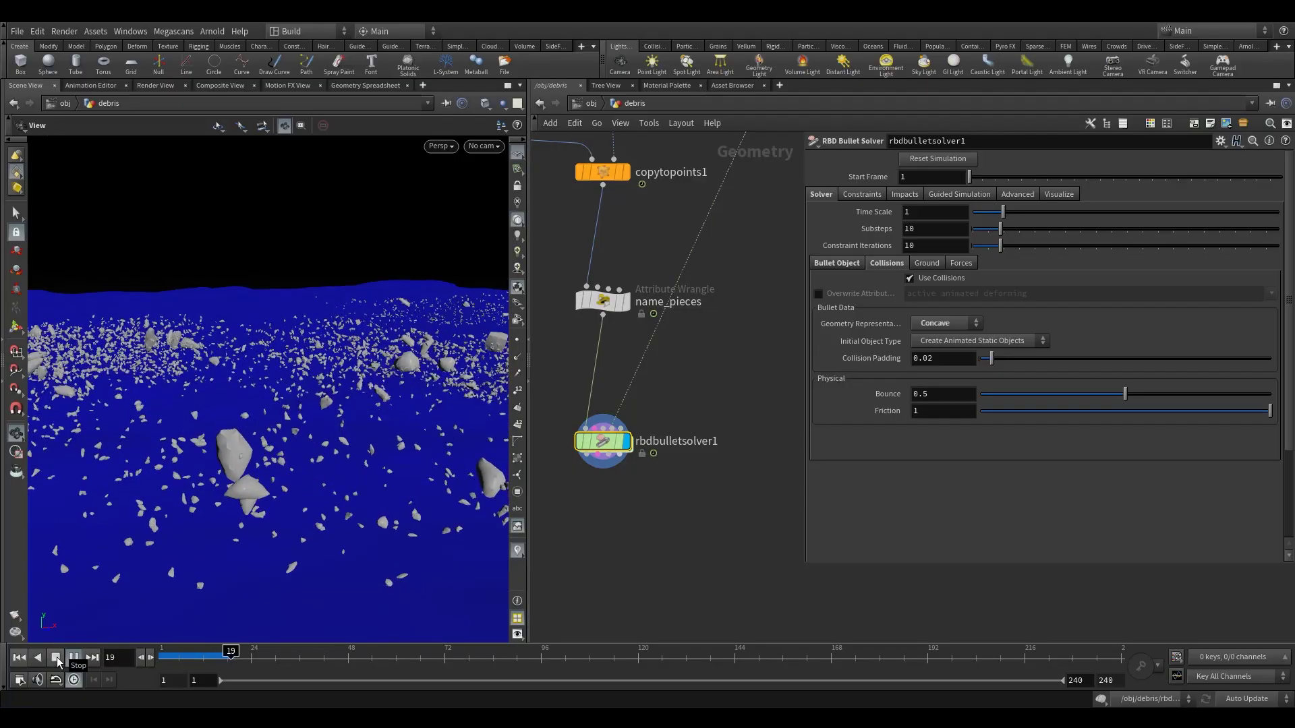
{"action": "left_click_drag", "start_coordinate": [347, 337], "coordinate": [290, 416]}
{"action": "right_click_drag", "start_coordinate": [290, 417], "coordinate": [688, 290]}
{"action": "scroll", "coordinate": [689, 290], "scroll_direction": "down", "scroll_amount": 3}
{"action": "left_click_drag", "start_coordinate": [318, 313], "coordinate": [360, 291]}
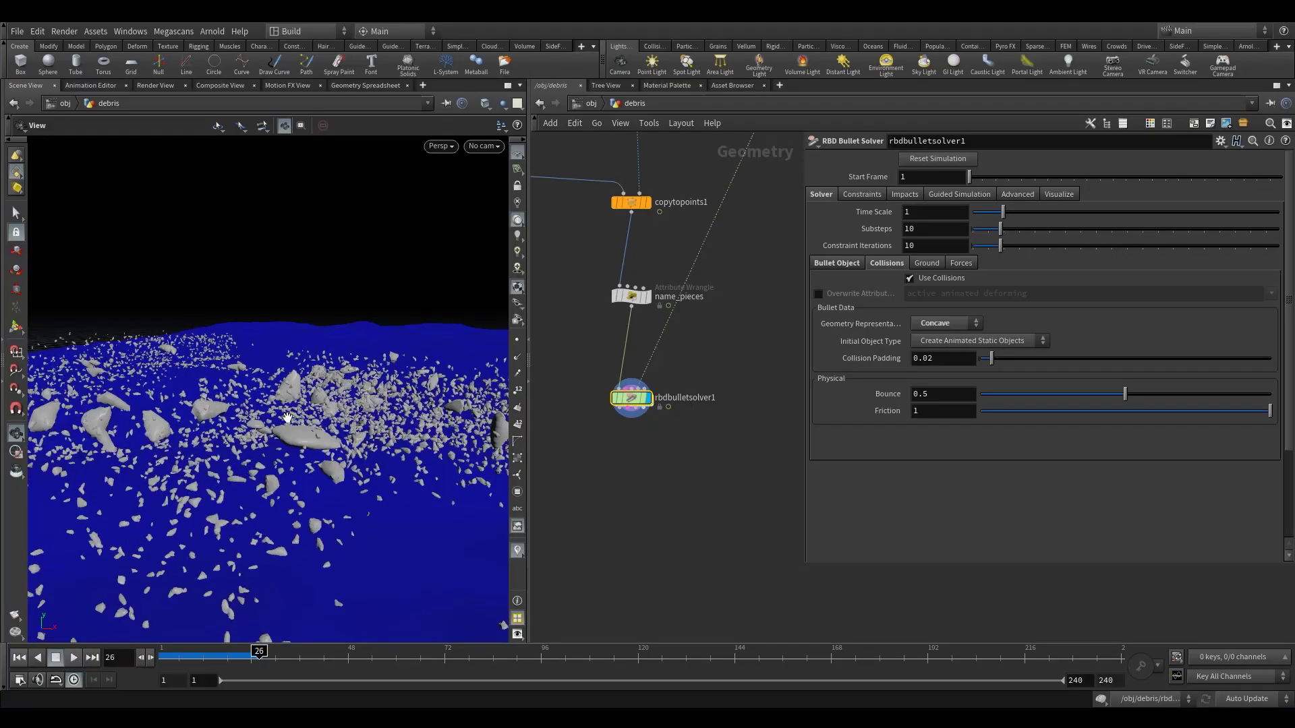
{"action": "left_click_drag", "start_coordinate": [358, 381], "coordinate": [454, 432]}
{"action": "mouse_move", "coordinate": [453, 432]}
{"action": "right_mouse_down"}
{"action": "mouse_move", "coordinate": [471, 371]}
{"action": "mouse_move", "coordinate": [431, 426]}
{"action": "right_mouse_up"}
{"action": "left_click_drag", "start_coordinate": [432, 426], "coordinate": [352, 405]}
{"action": "left_click", "coordinate": [18, 658]}
Step: Insert a Switch node between name_pieces and the RBD Bullet Solver
{"action": "left_click_drag", "start_coordinate": [630, 398], "coordinate": [625, 450]}
{"action": "key", "text": "Tab"}
{"action": "type", "text": "sw"}
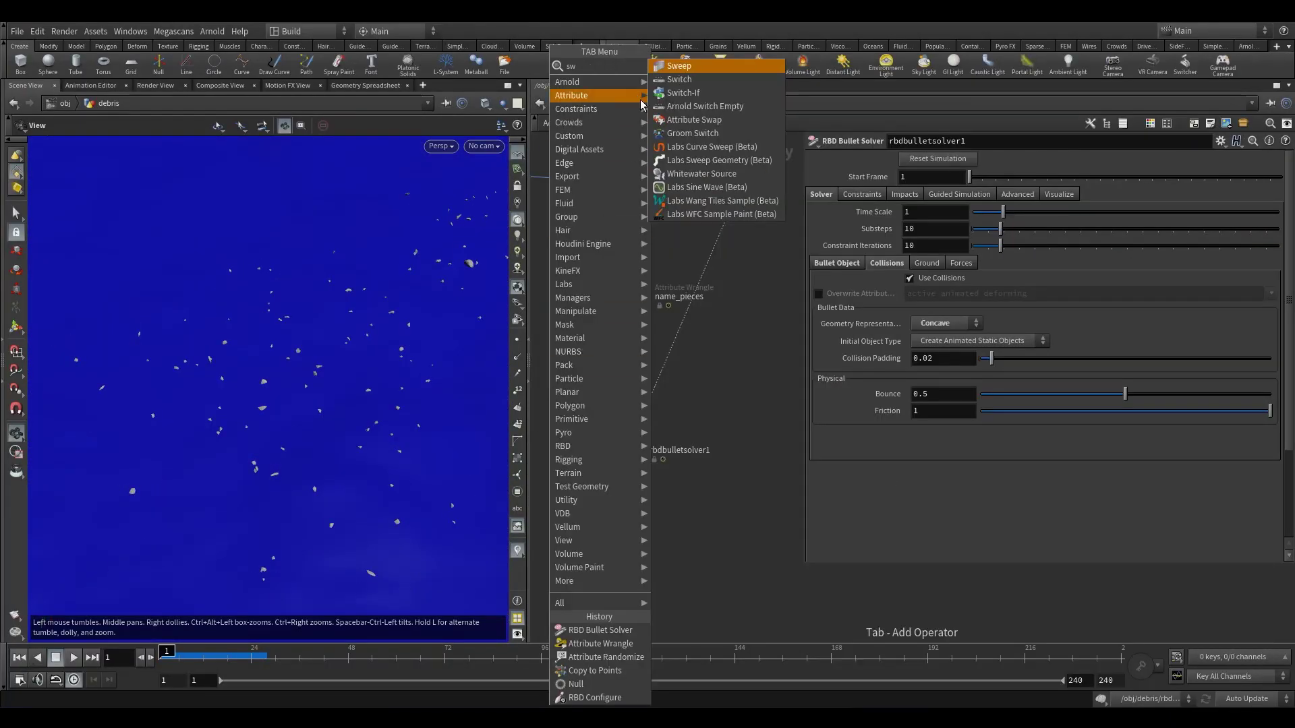
{"action": "left_click", "coordinate": [683, 78]}
{"action": "left_click", "coordinate": [630, 358]}
{"action": "left_click", "coordinate": [632, 364]}
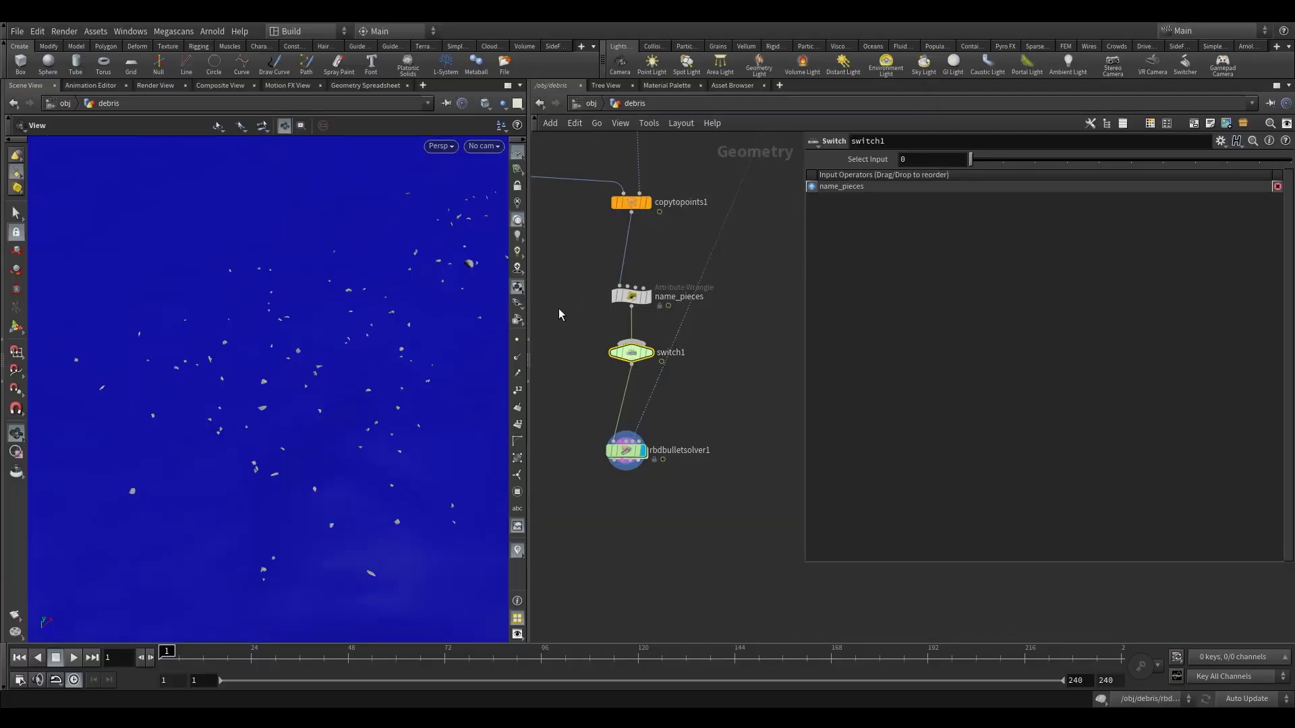
Step: Add a Null node beside name_pieces and connect it as the Switch's second input
{"action": "key", "text": "Tab"}
{"action": "type", "text": "nu"}
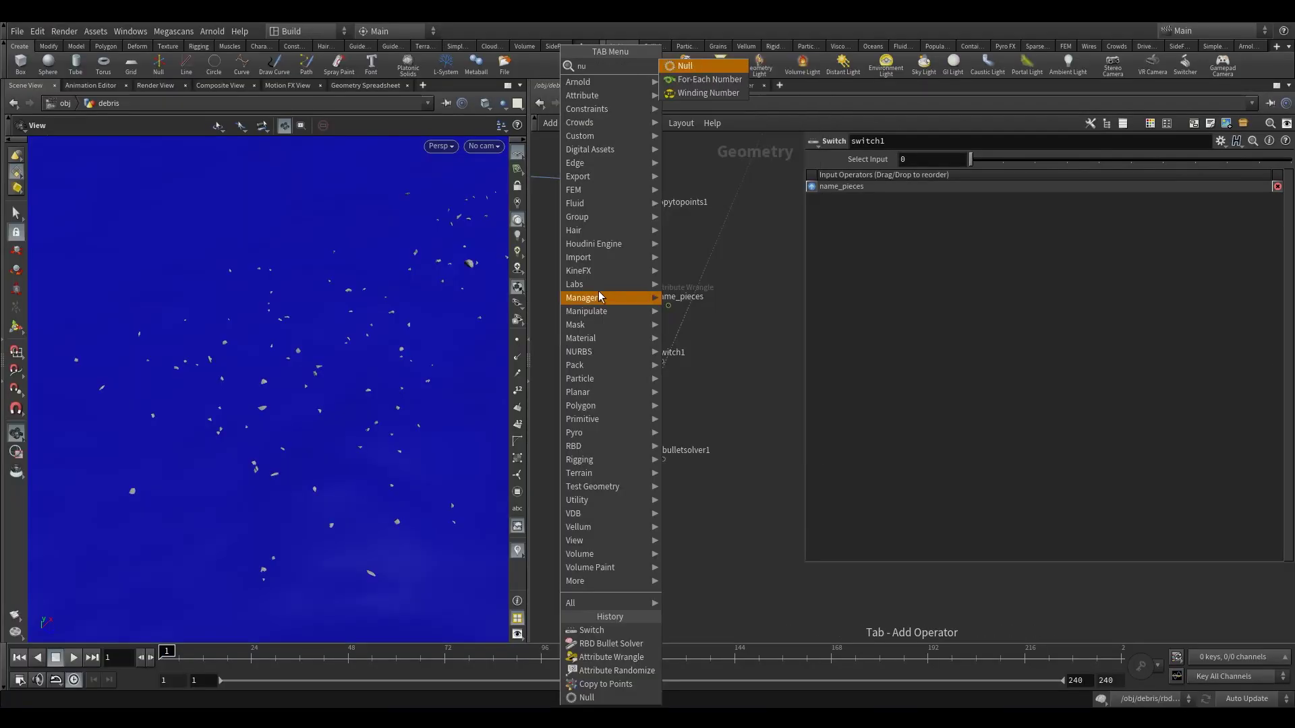
{"action": "left_click", "coordinate": [689, 67]}
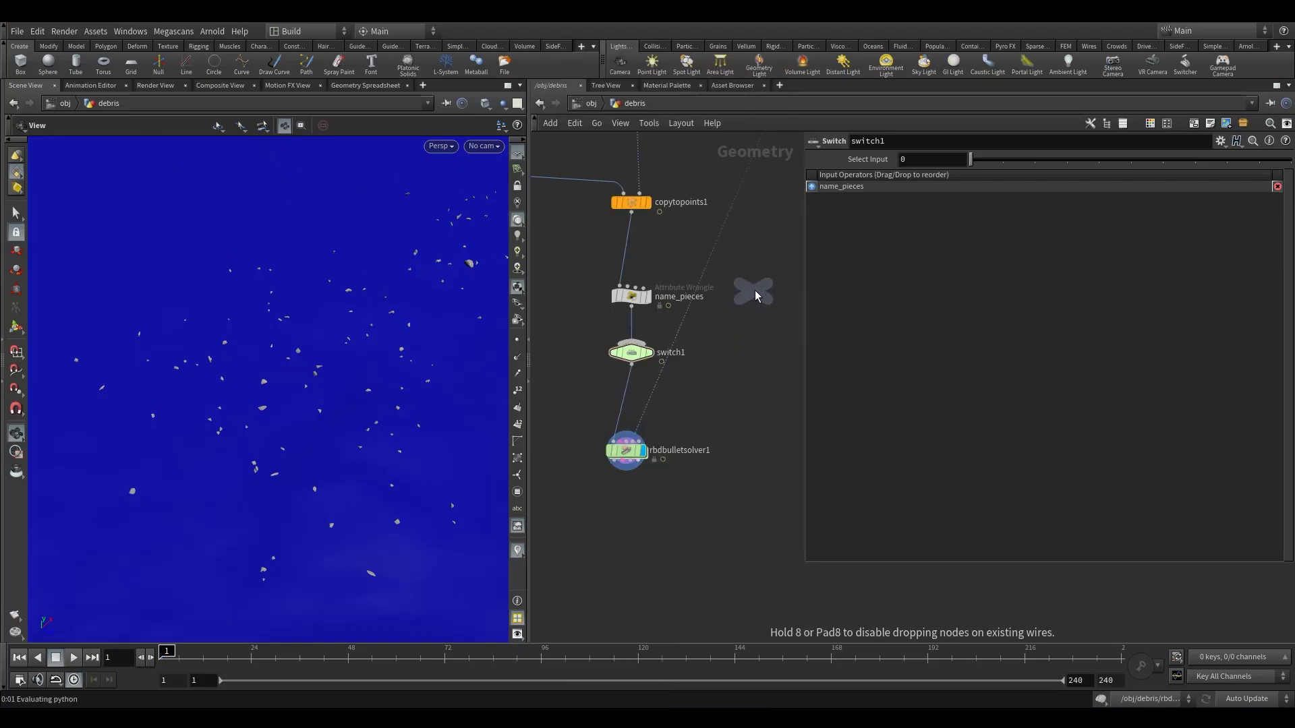
{"action": "left_click", "coordinate": [747, 297]}
{"action": "left_click_drag", "start_coordinate": [744, 304], "coordinate": [634, 368]}
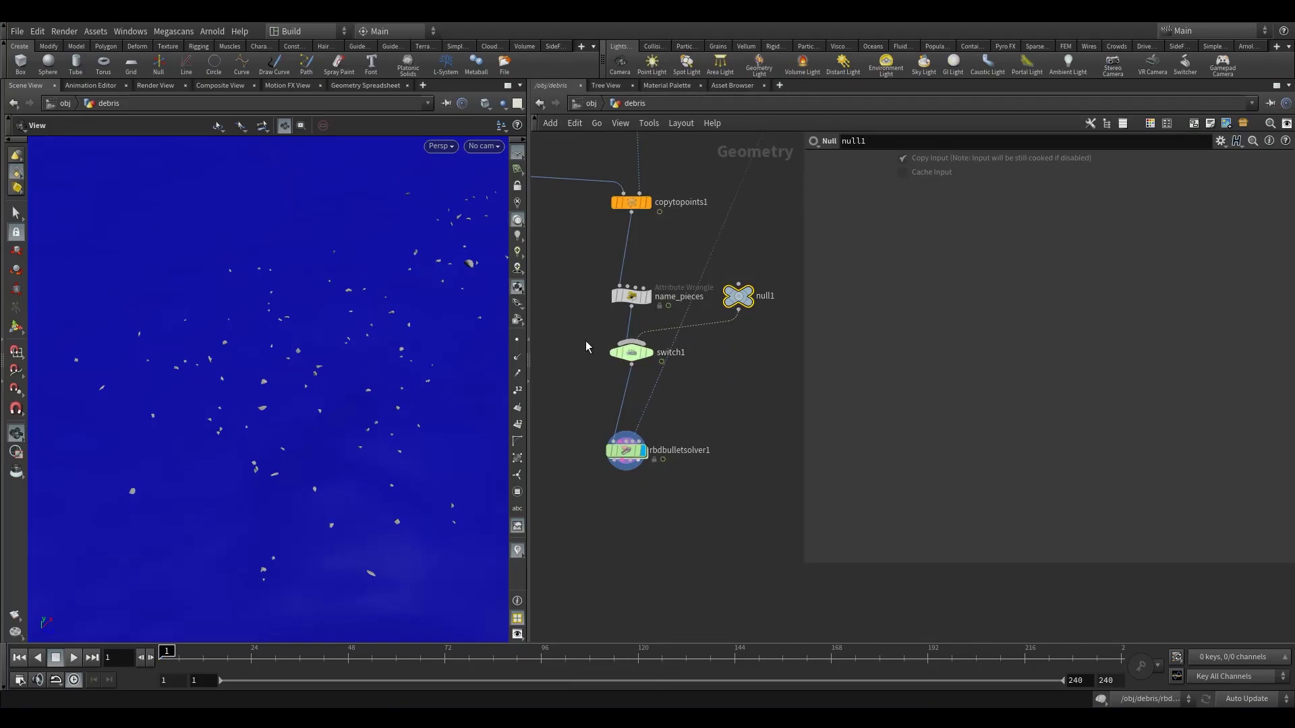
Step: Set the Switch's Select Input to the expression $F>40 so emission stops after frame 40
{"action": "left_click", "coordinate": [630, 350]}
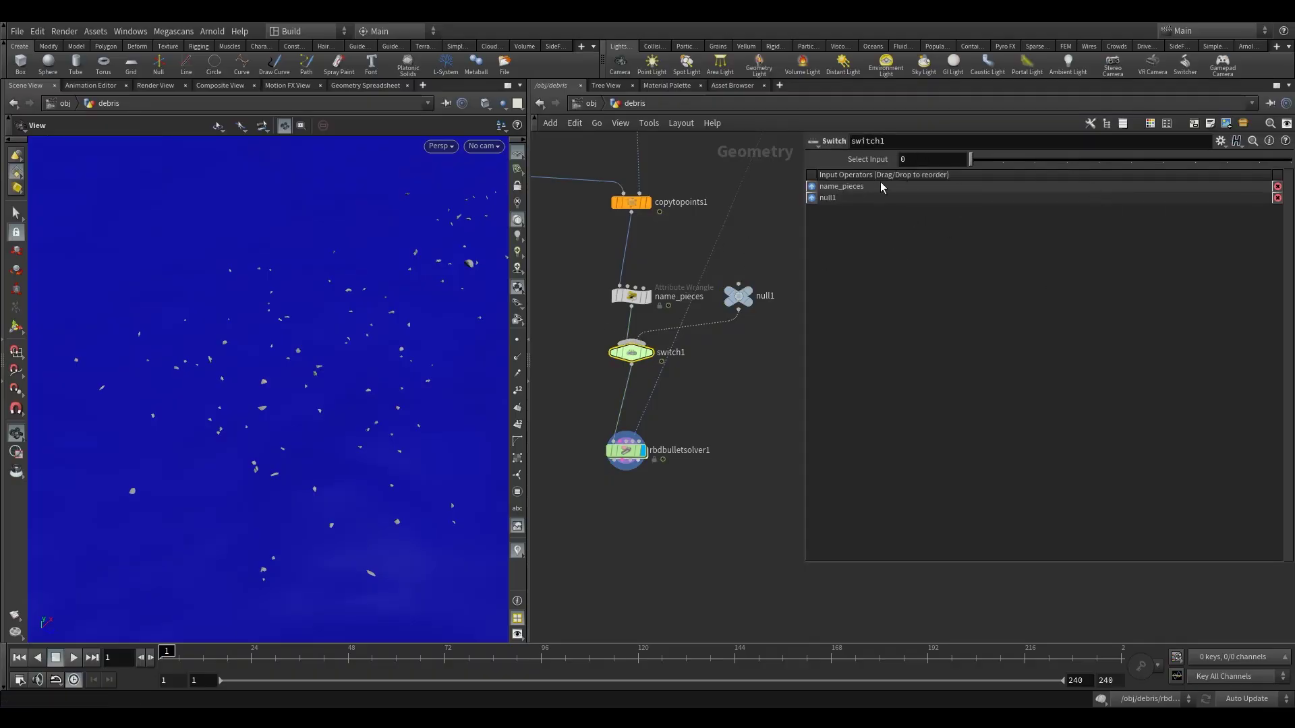
{"action": "left_click", "coordinate": [908, 164]}
{"action": "type", "text": "$F"}
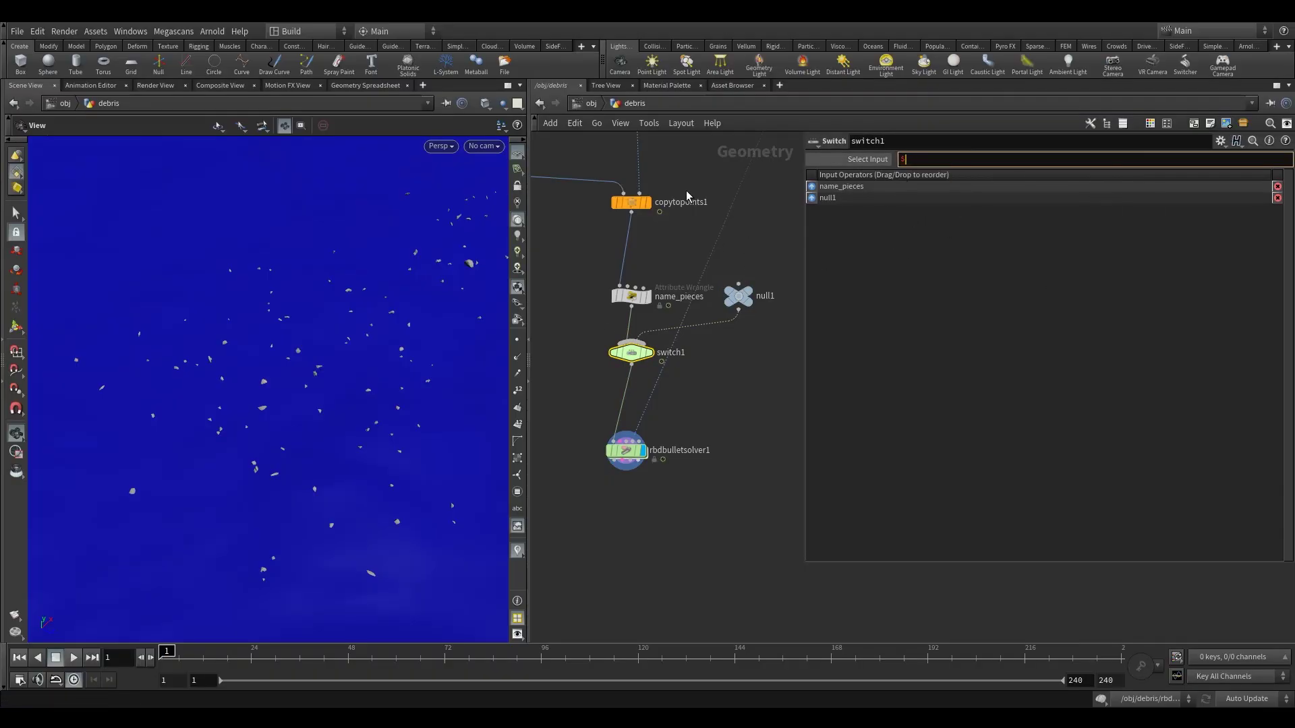
{"action": "key", "text": "Escape"}
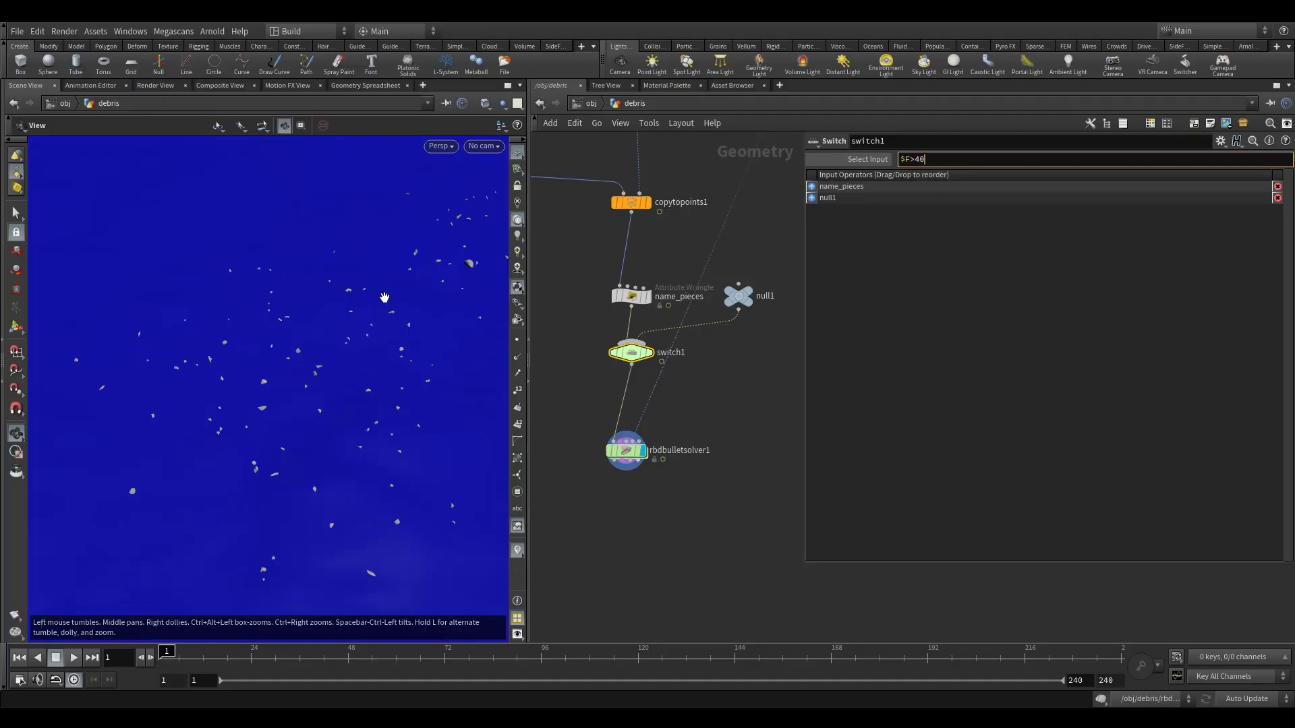
{"action": "key", "text": "Return"}
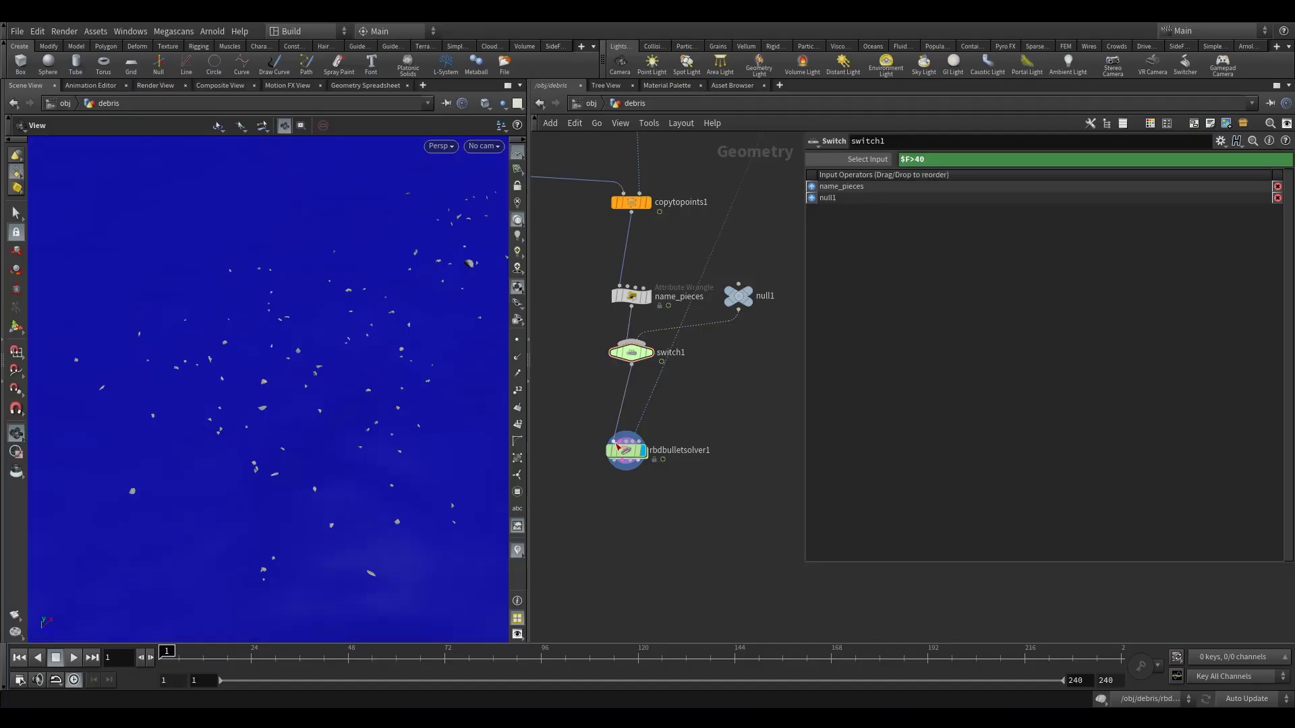
{"action": "left_click", "coordinate": [646, 352]}
{"action": "left_click_drag", "start_coordinate": [236, 653], "coordinate": [162, 653]}
Step: Add a Time Shift node below the RBD Bullet Solver and connect it to the solver's first output
{"action": "left_click_drag", "start_coordinate": [621, 458], "coordinate": [625, 468]}
{"action": "left_click", "coordinate": [651, 462]}
{"action": "left_click_drag", "start_coordinate": [690, 438], "coordinate": [603, 516]}
{"action": "middle_click_drag", "start_coordinate": [602, 519], "coordinate": [618, 445]}
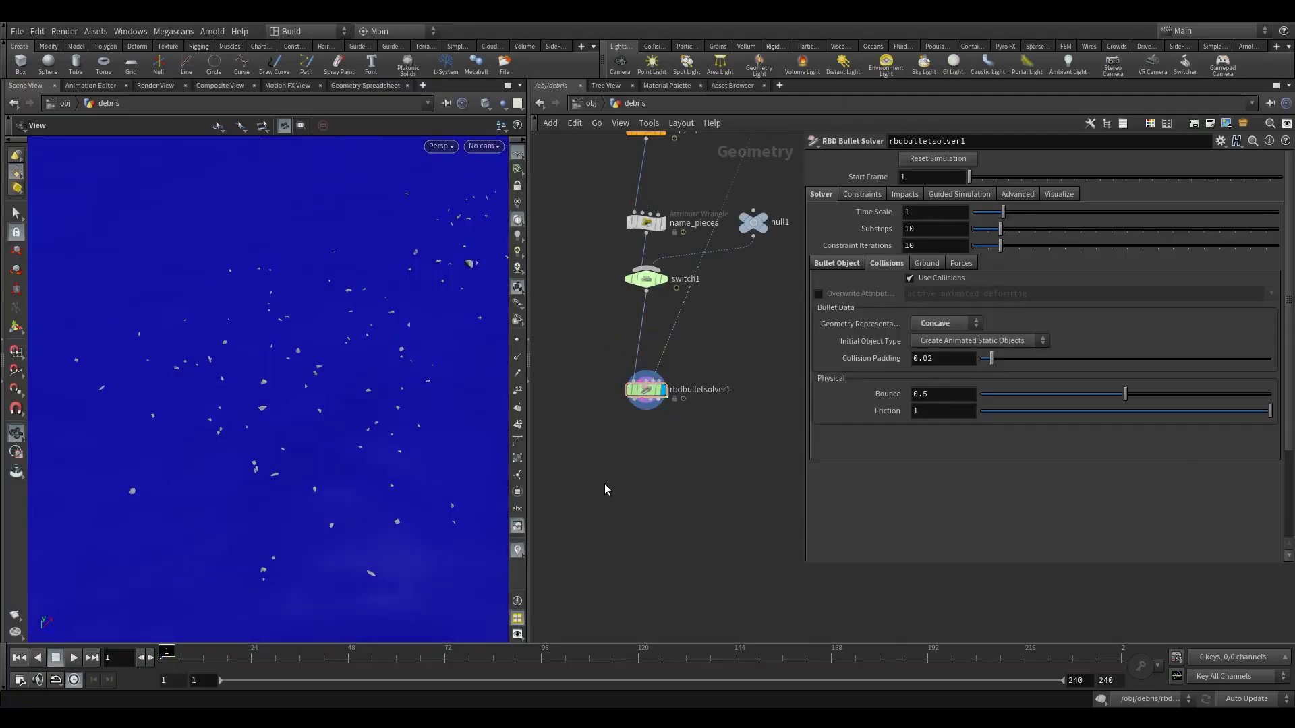
{"action": "key", "text": "Tab"}
{"action": "type", "text": "time"}
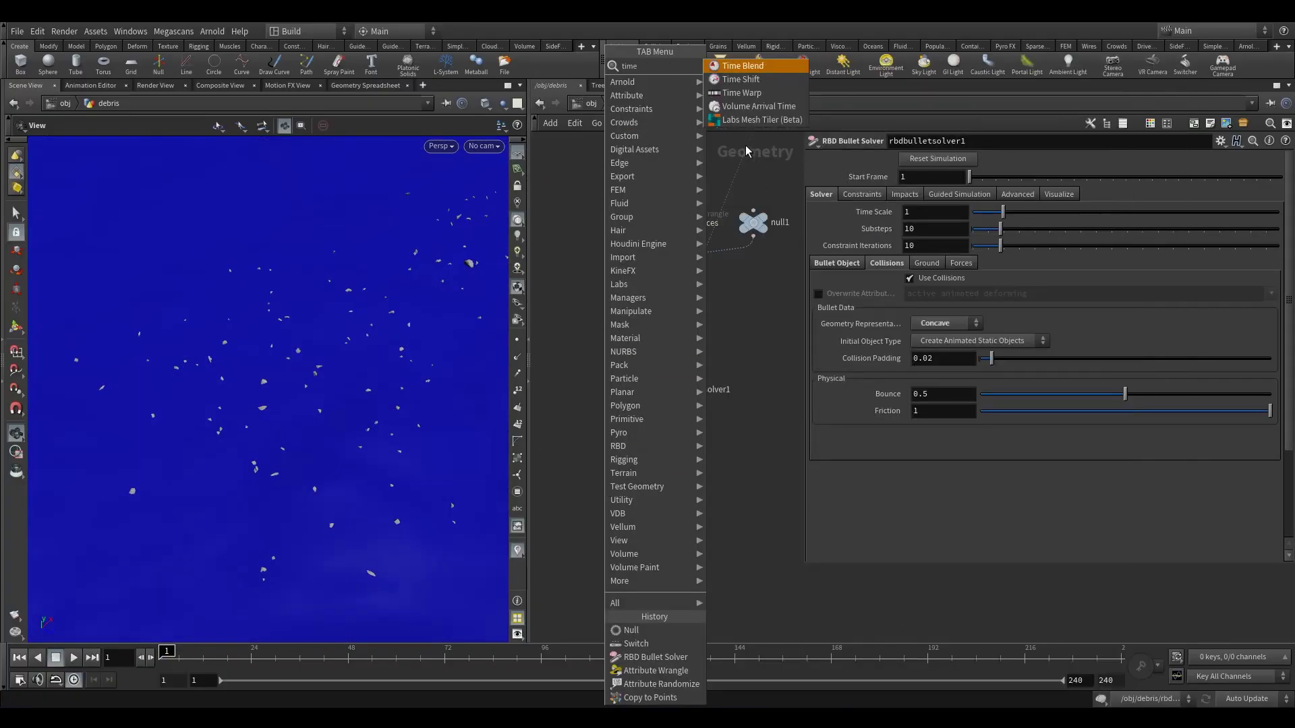
{"action": "left_click", "coordinate": [754, 80]}
{"action": "left_click", "coordinate": [646, 457]}
{"action": "left_click_drag", "start_coordinate": [645, 426], "coordinate": [646, 445]}
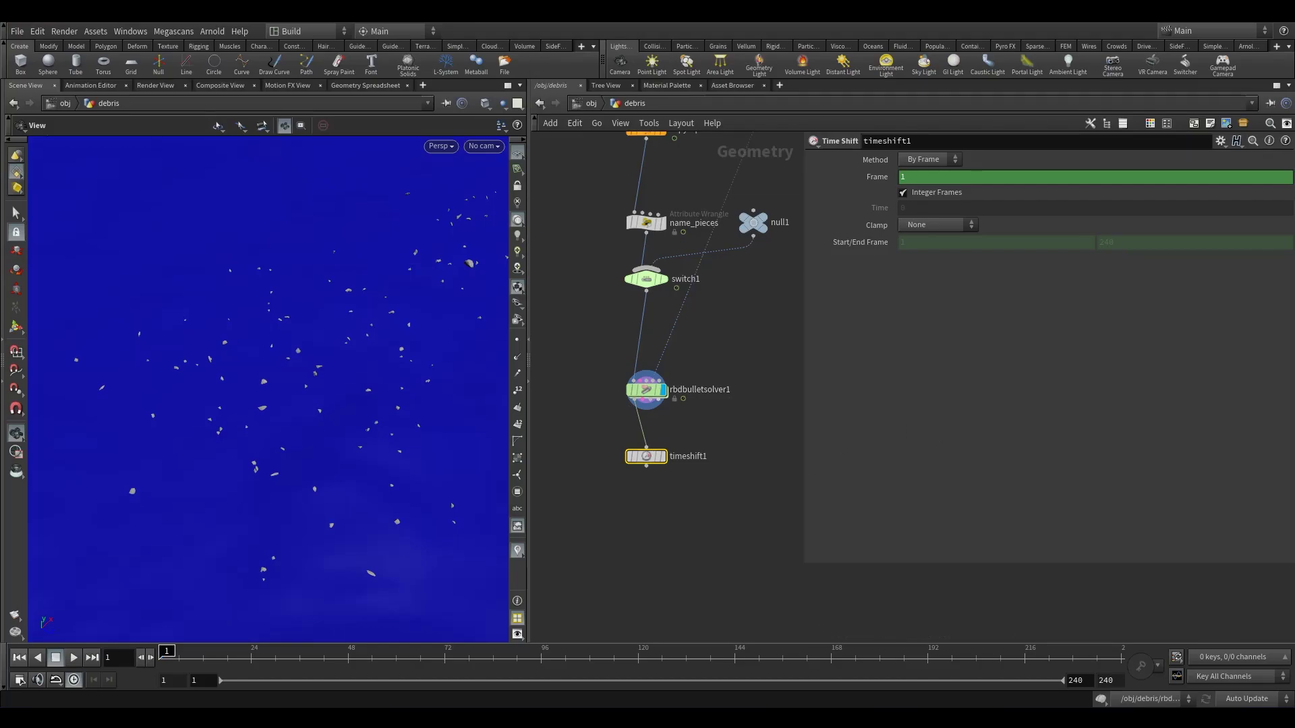
Step: Remove the Time Shift's frame expression, set Frame to 60 and display the node
{"action": "right_click", "coordinate": [877, 177]}
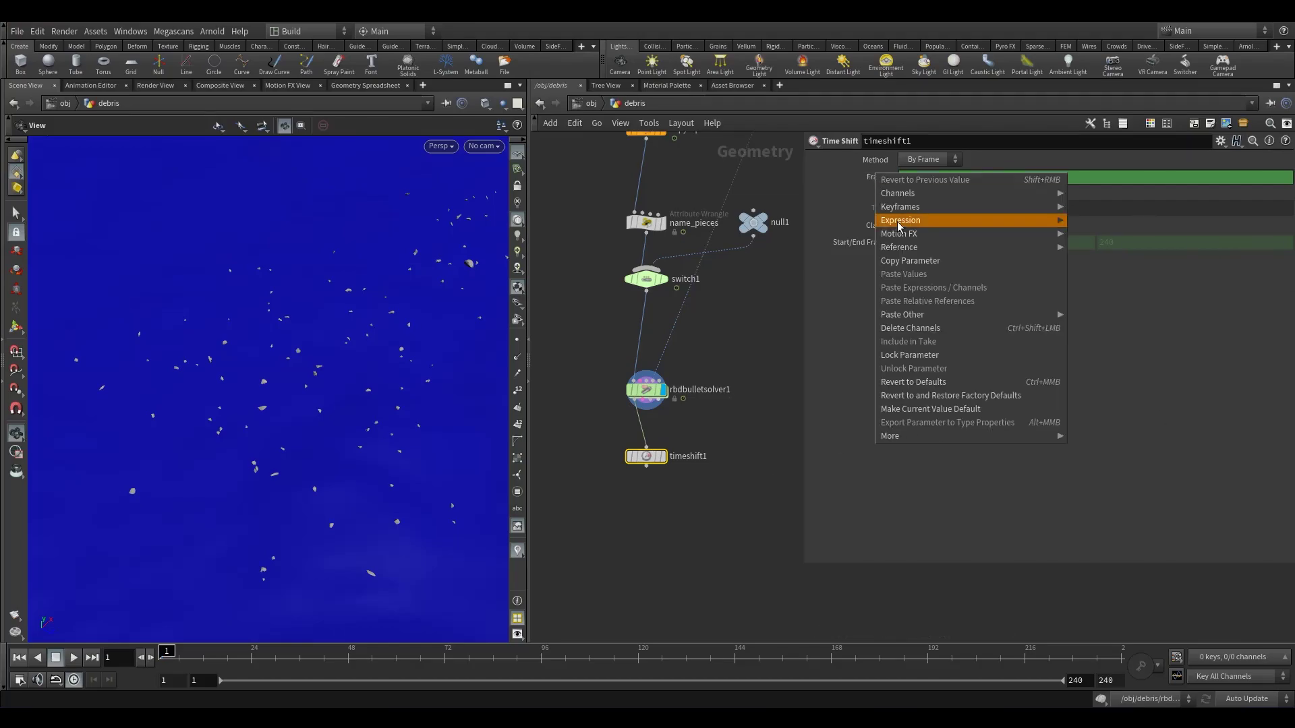
{"action": "left_click", "coordinate": [910, 329]}
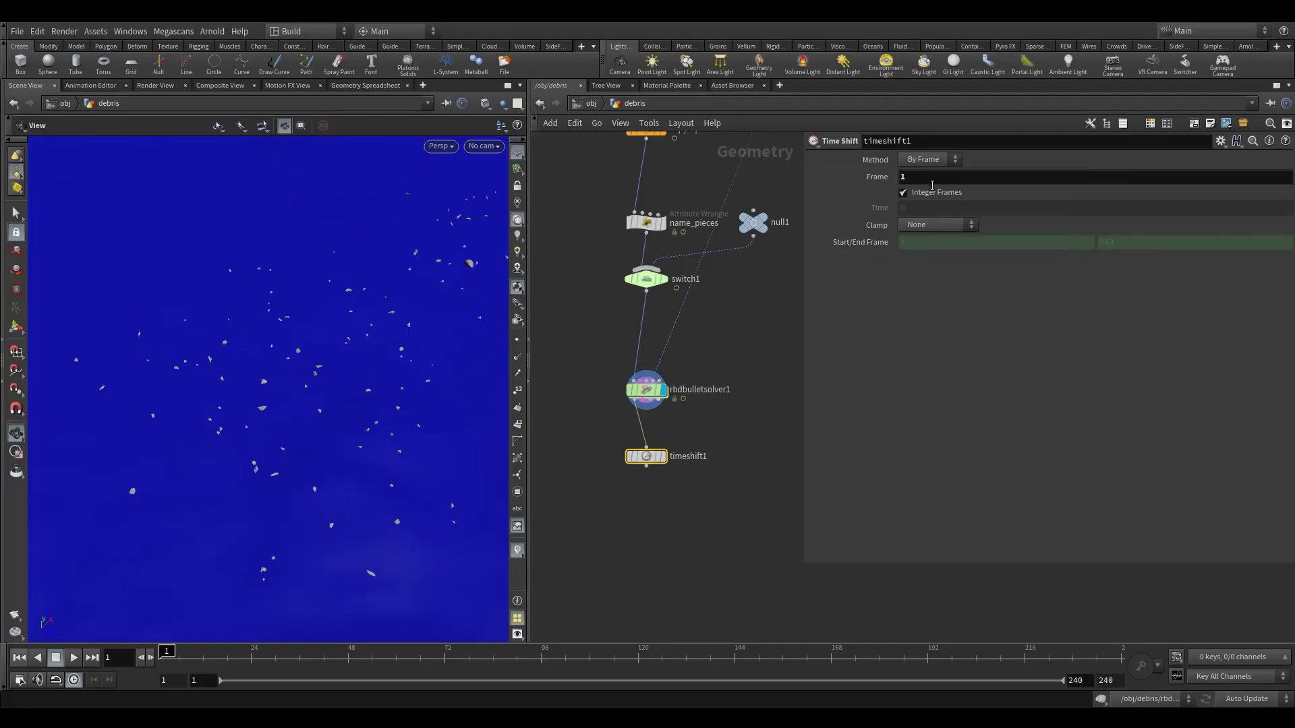
{"action": "type", "text": "60"}
{"action": "key", "text": "Return"}
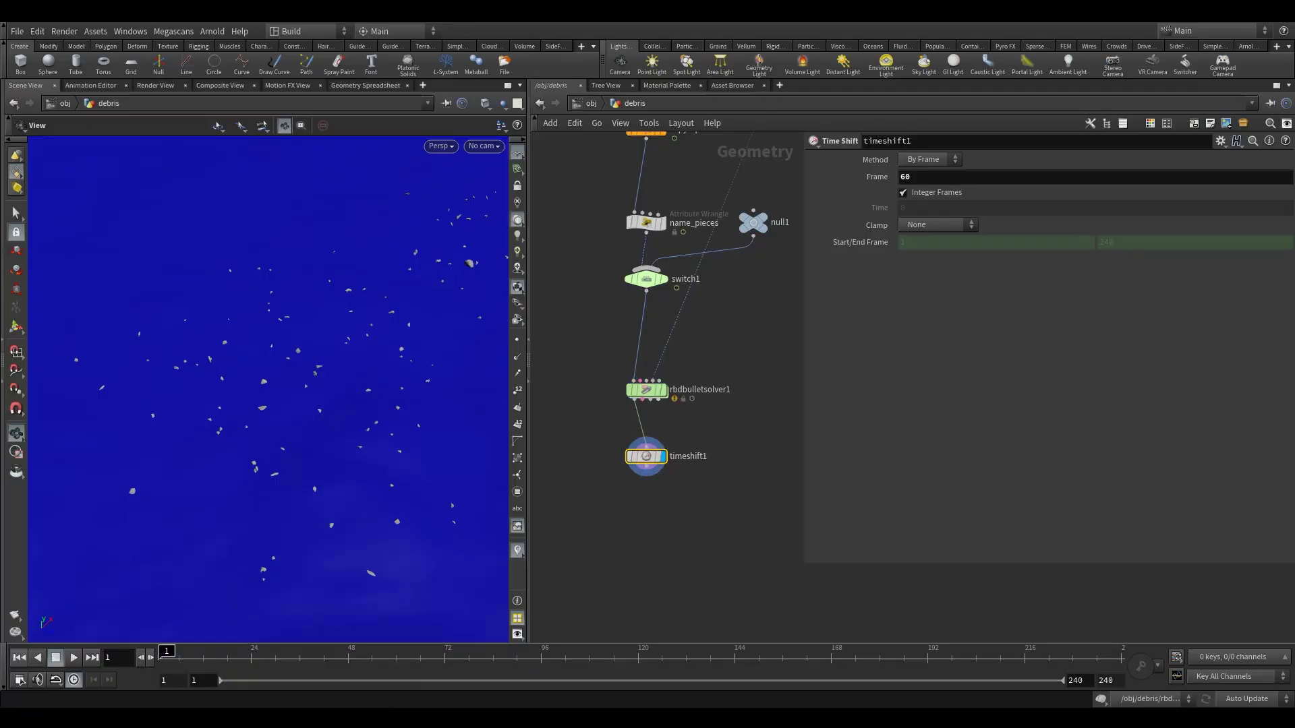
Step: Inspect the frozen debris from several angles and through cam1
{"action": "left_click_drag", "start_coordinate": [380, 389], "coordinate": [269, 410]}
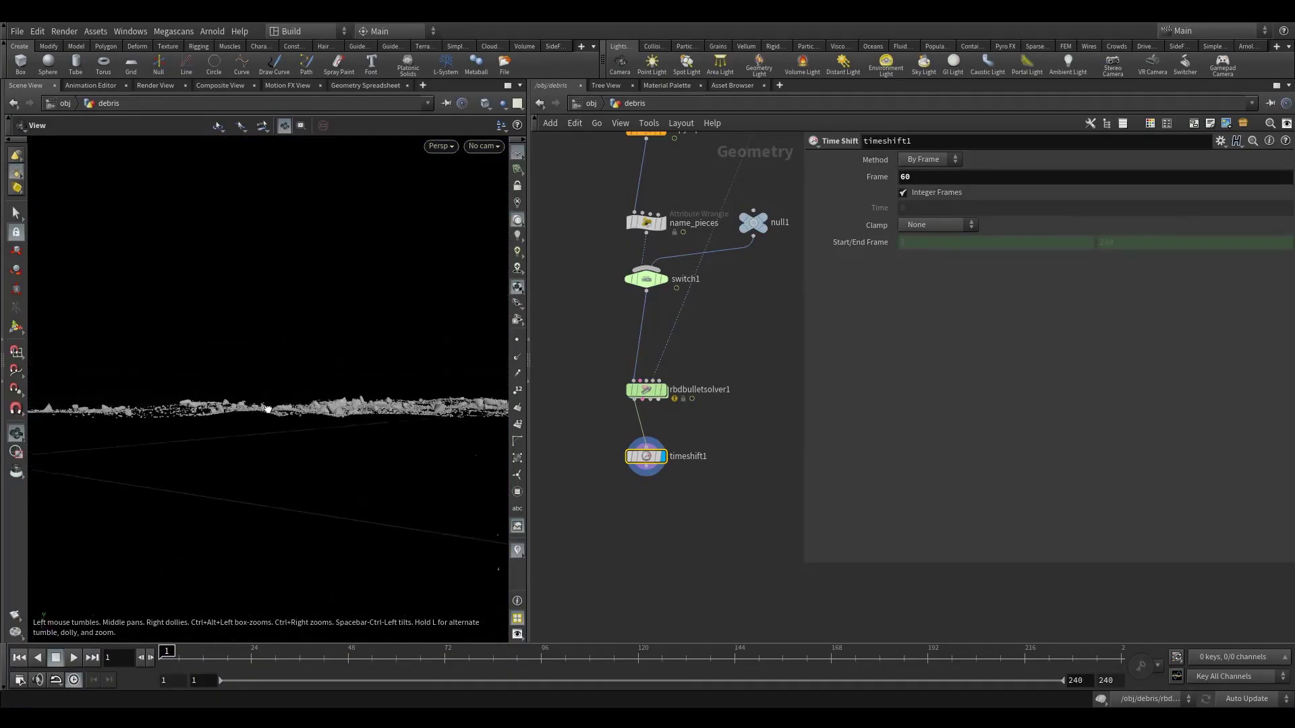
{"action": "left_click_drag", "start_coordinate": [359, 411], "coordinate": [489, 557]}
{"action": "right_click_drag", "start_coordinate": [405, 368], "coordinate": [385, 506]}
{"action": "left_click_drag", "start_coordinate": [385, 506], "coordinate": [321, 409]}
{"action": "right_click_drag", "start_coordinate": [321, 409], "coordinate": [458, 359]}
{"action": "left_click_drag", "start_coordinate": [458, 360], "coordinate": [413, 173]}
{"action": "left_click", "coordinate": [483, 147]}
{"action": "left_click", "coordinate": [489, 214]}
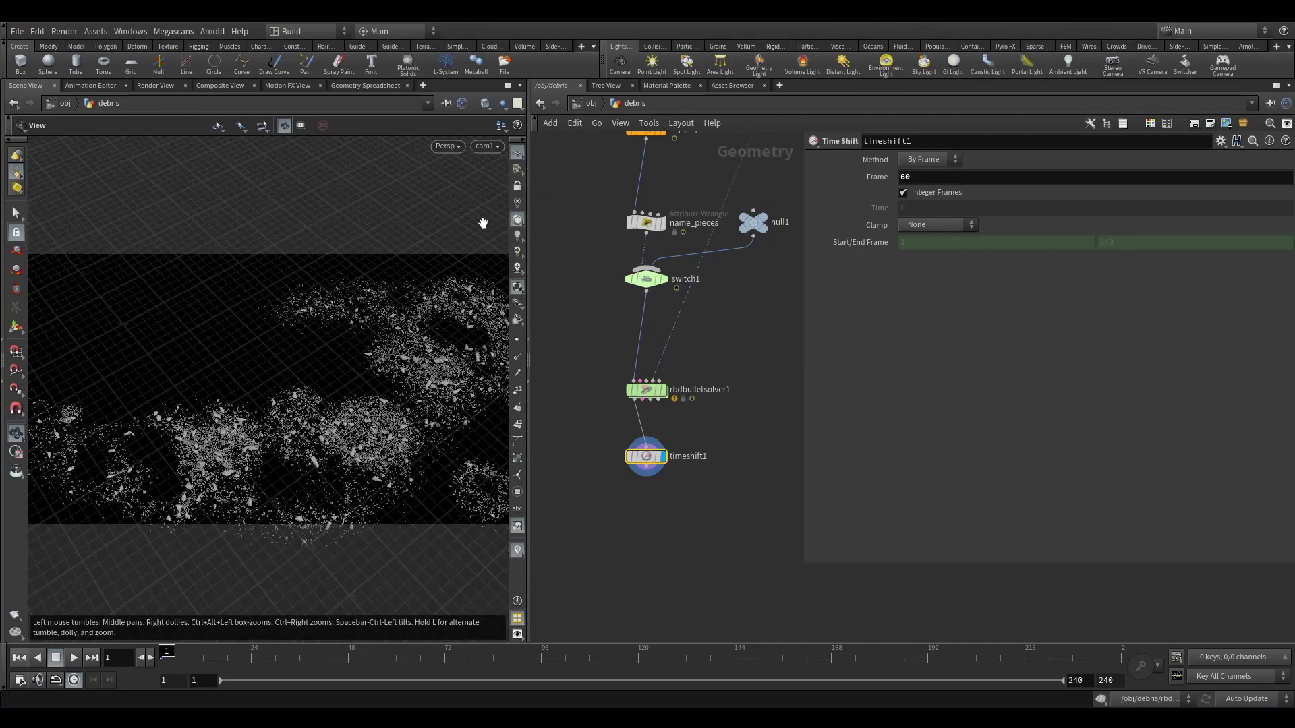
{"action": "scroll", "coordinate": [430, 342], "scroll_direction": "up", "scroll_amount": 5}
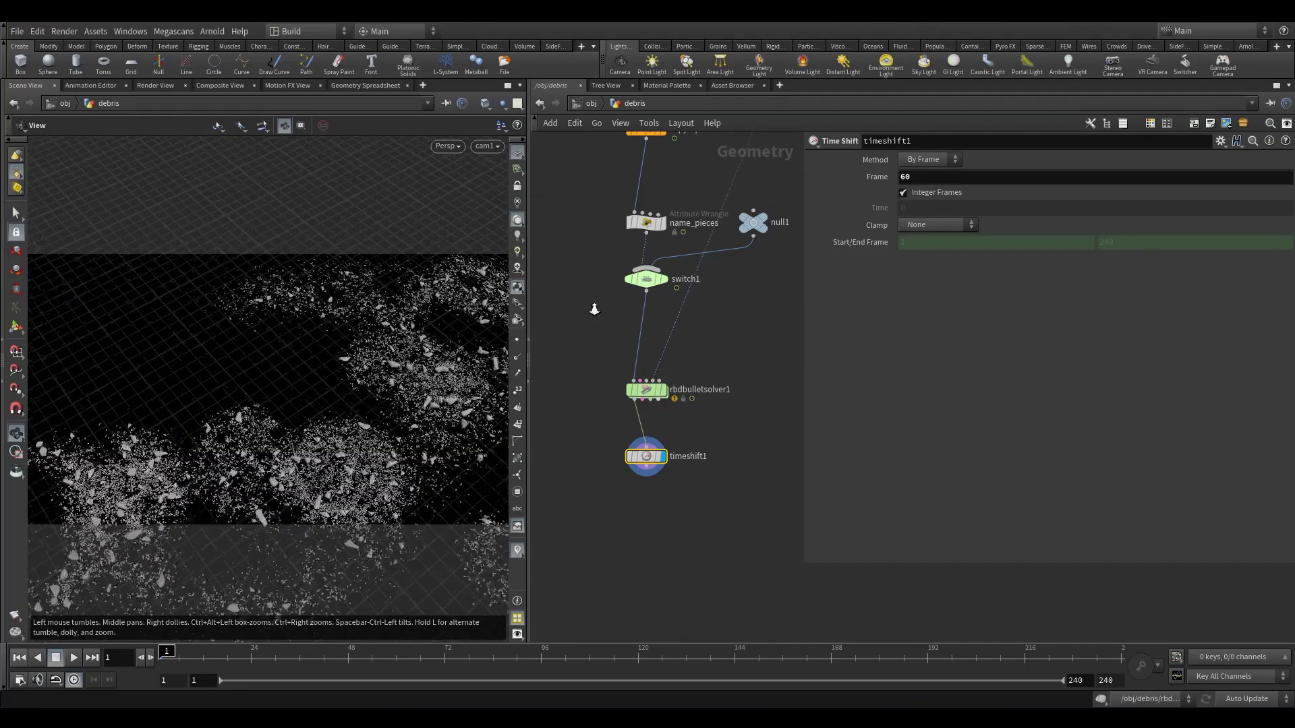
Step: Examine the custom ramp points of the pscale Attribute Randomize node against the debris sizes in the scene
{"action": "middle_click_drag", "start_coordinate": [601, 315], "coordinate": [631, 475]}
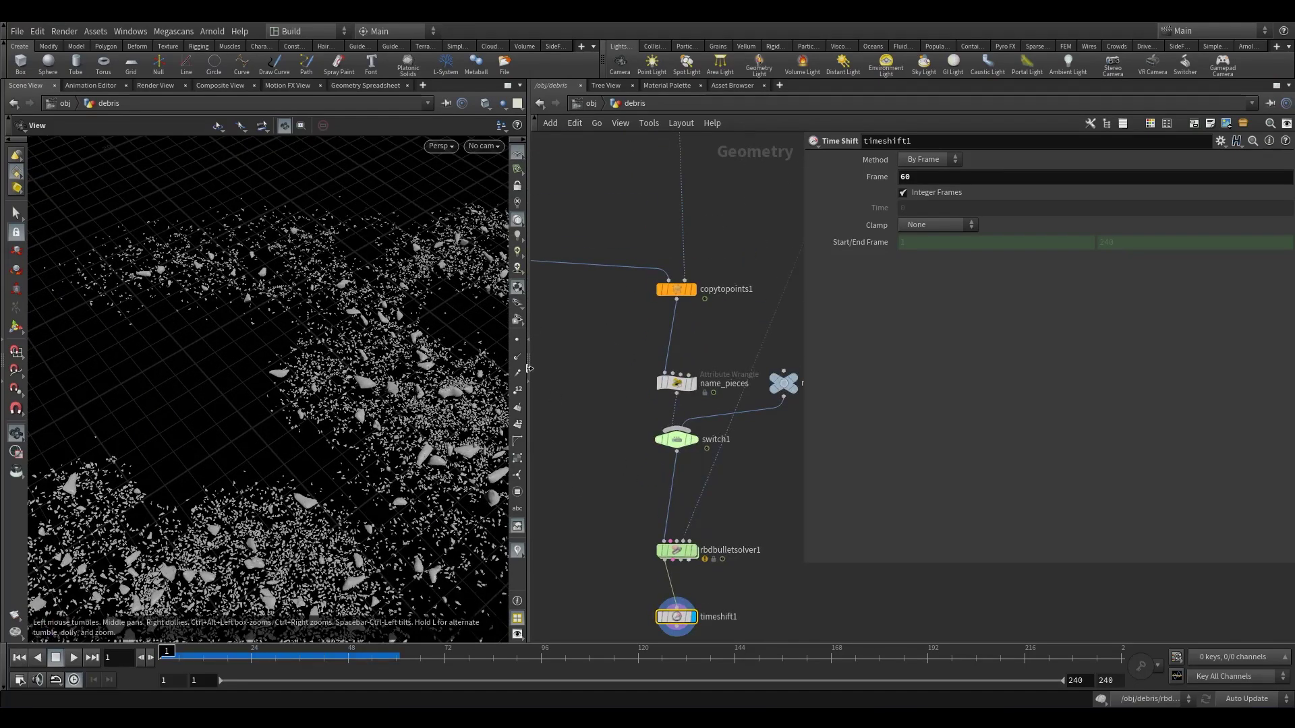
{"action": "middle_click_drag", "start_coordinate": [584, 323], "coordinate": [630, 444]}
{"action": "scroll", "coordinate": [642, 379], "scroll_direction": "down", "scroll_amount": 5}
{"action": "middle_click_drag", "start_coordinate": [642, 379], "coordinate": [660, 421]}
{"action": "scroll", "coordinate": [668, 341], "scroll_direction": "up", "scroll_amount": 5}
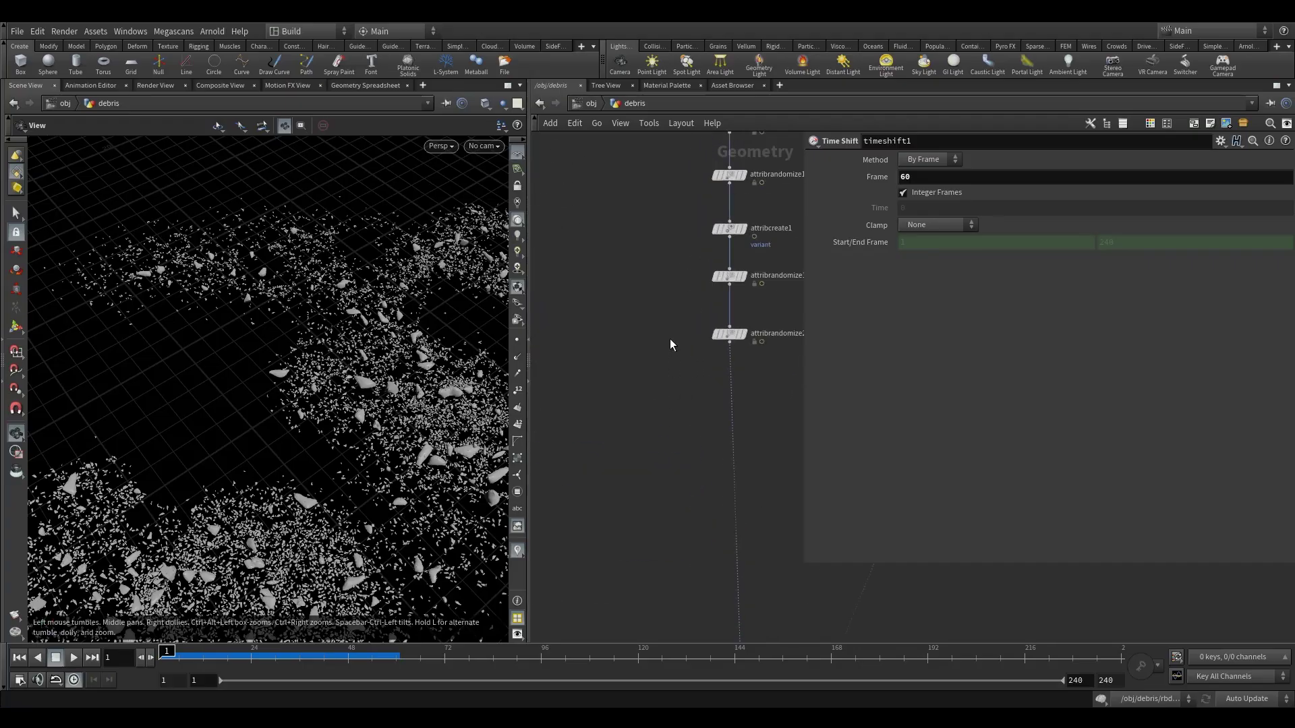
{"action": "left_click", "coordinate": [745, 332]}
{"action": "middle_click_drag", "start_coordinate": [765, 375], "coordinate": [655, 369]}
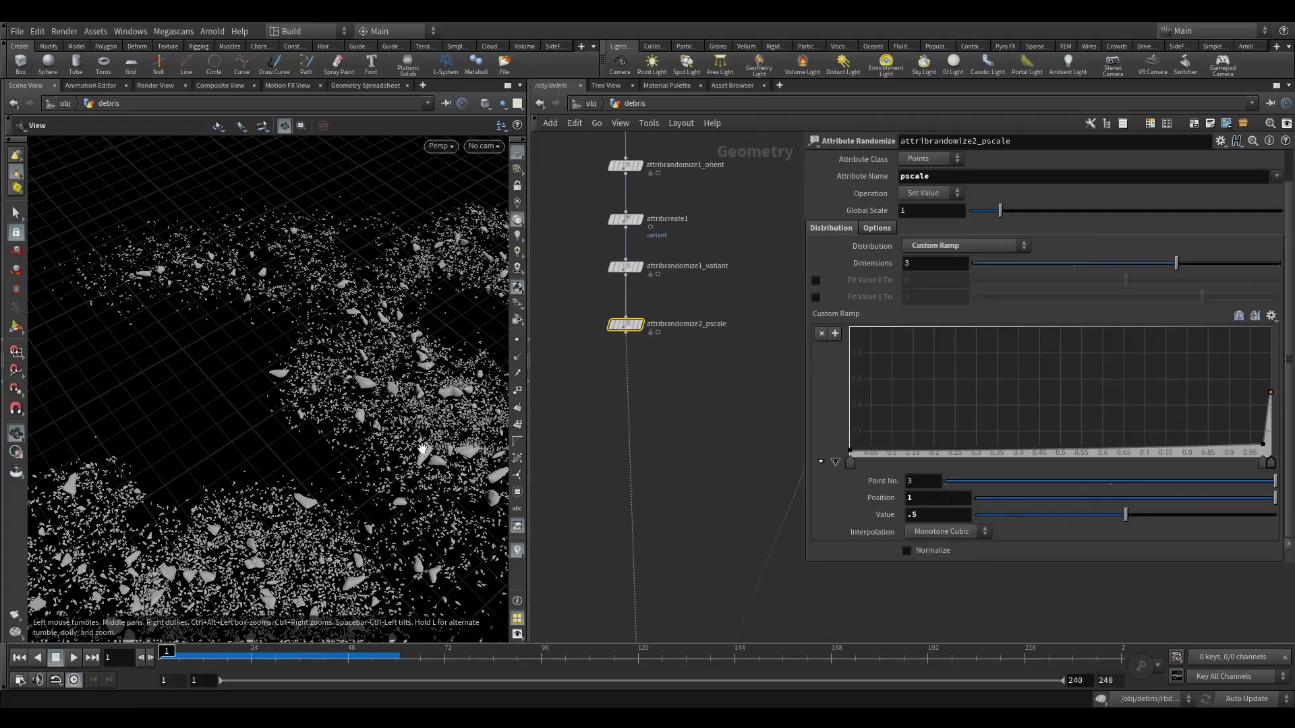
{"action": "left_click", "coordinate": [1262, 463]}
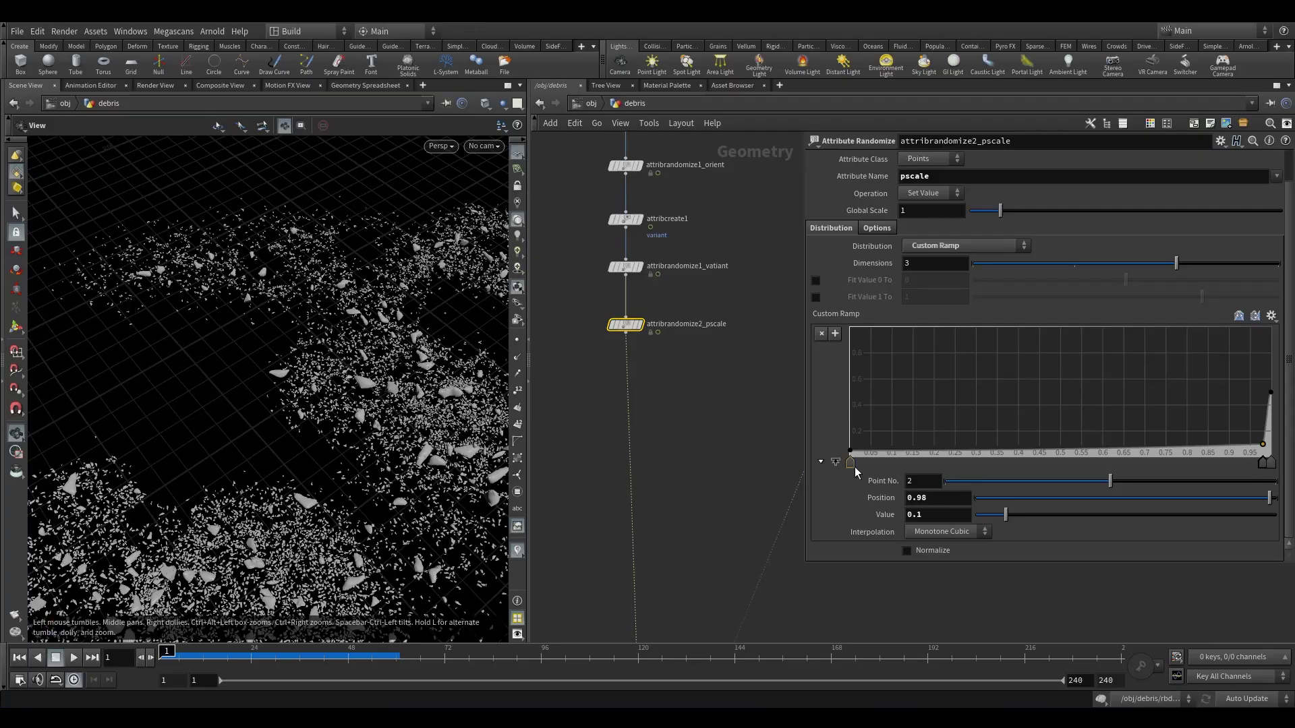
{"action": "middle_click_drag", "start_coordinate": [395, 384], "coordinate": [296, 270]}
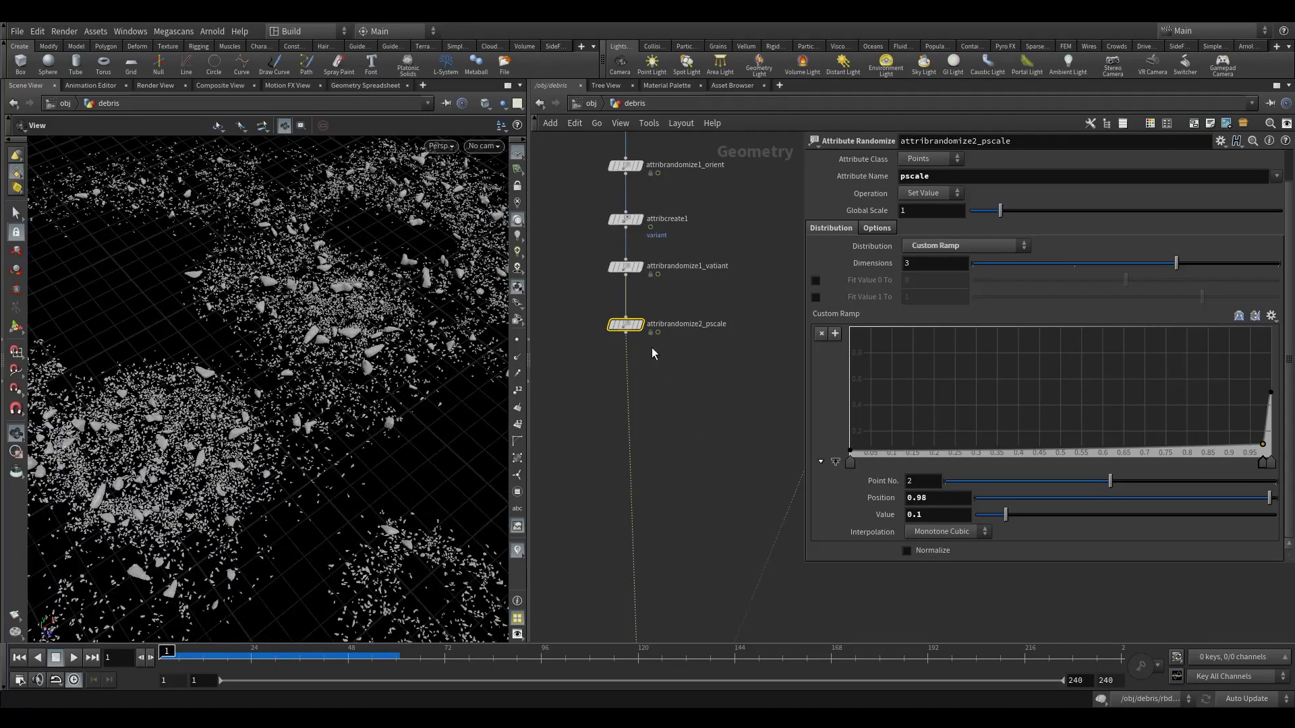
{"action": "scroll", "coordinate": [694, 311], "scroll_direction": "down", "scroll_amount": 4}
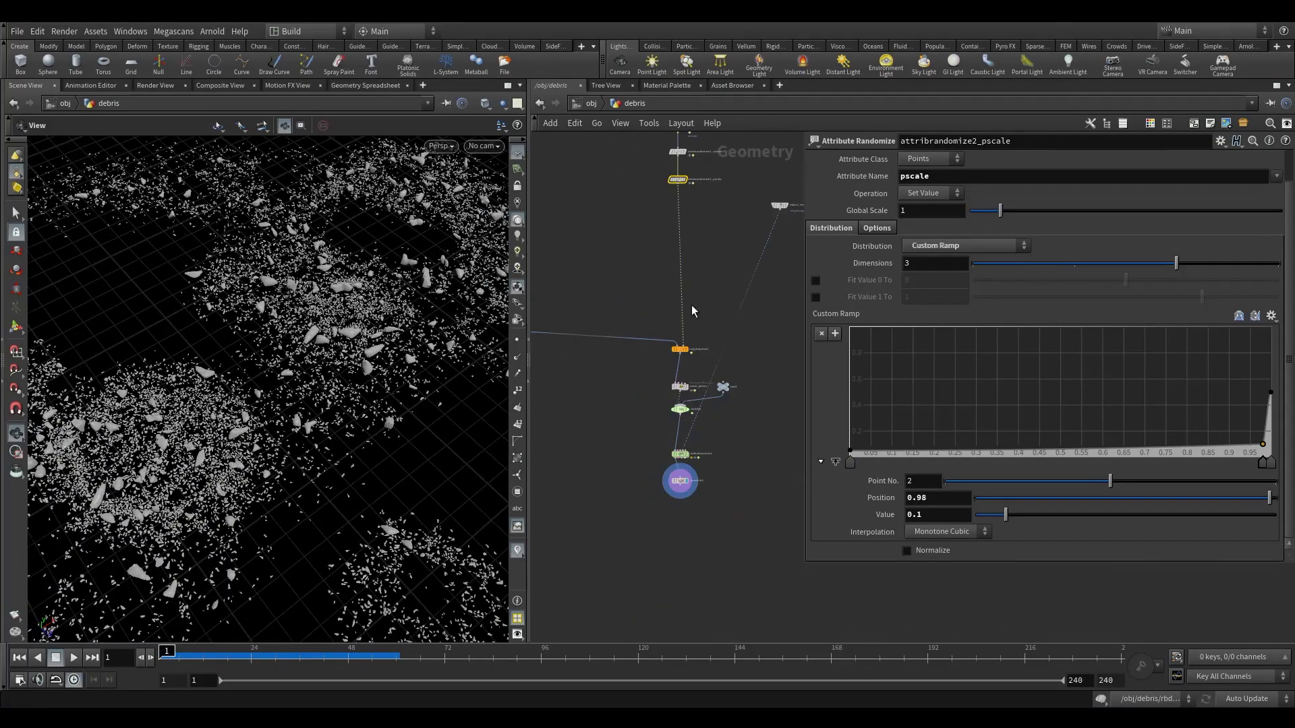
Step: Display the Copy to Points node and set the pscale ramp's first point value to 0.02
{"action": "left_click", "coordinate": [683, 351]}
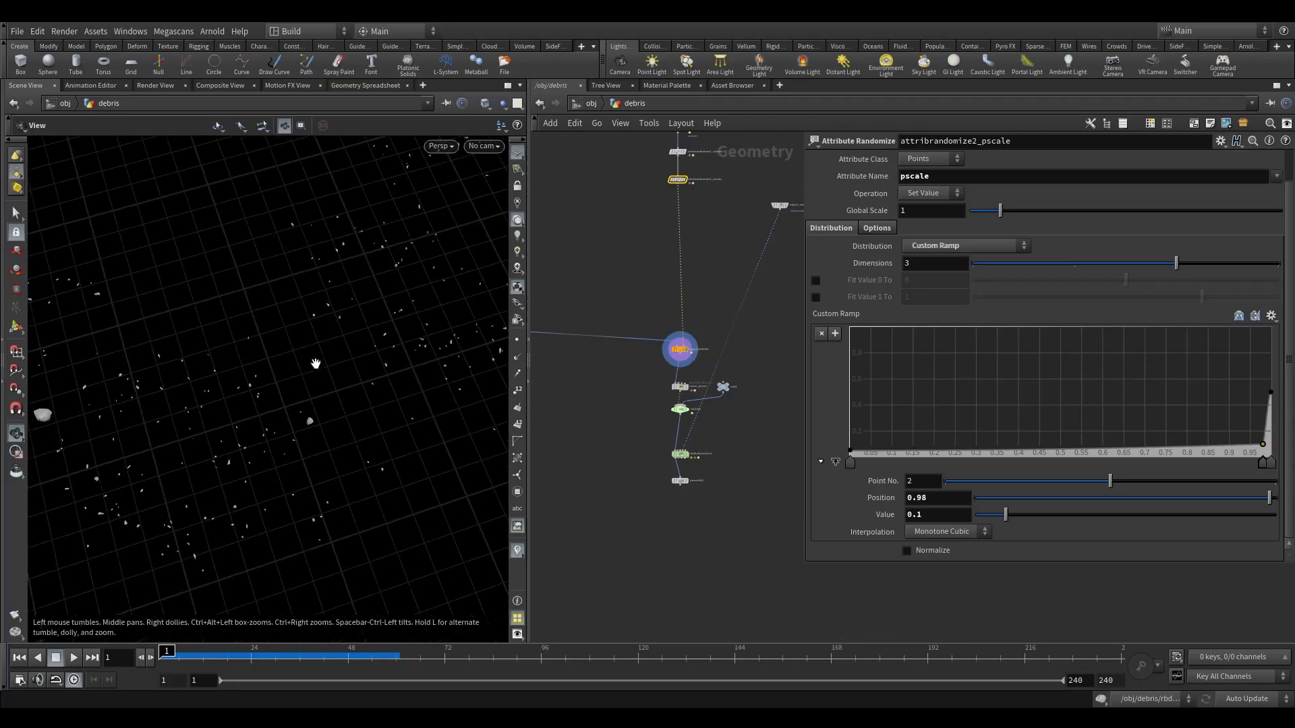
{"action": "middle_click_drag", "start_coordinate": [609, 263], "coordinate": [589, 402]}
{"action": "scroll", "coordinate": [653, 329], "scroll_direction": "up", "scroll_amount": 3}
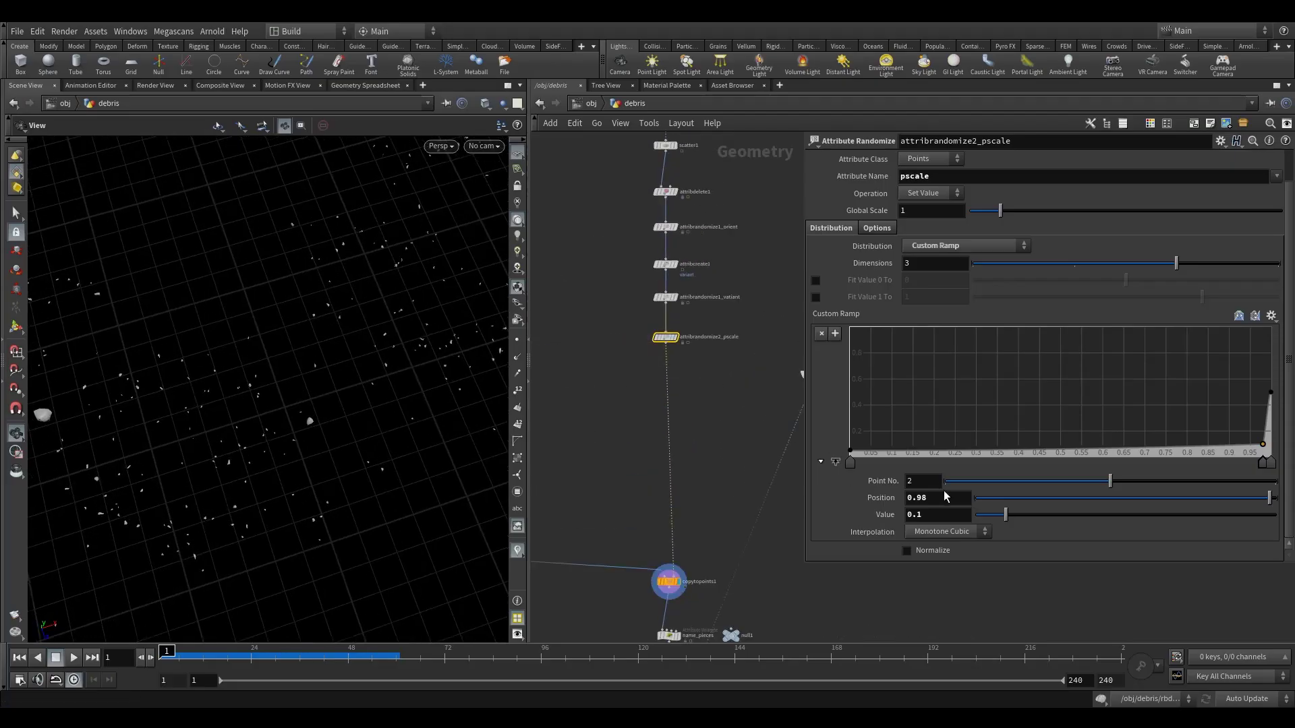
{"action": "left_click", "coordinate": [850, 463]}
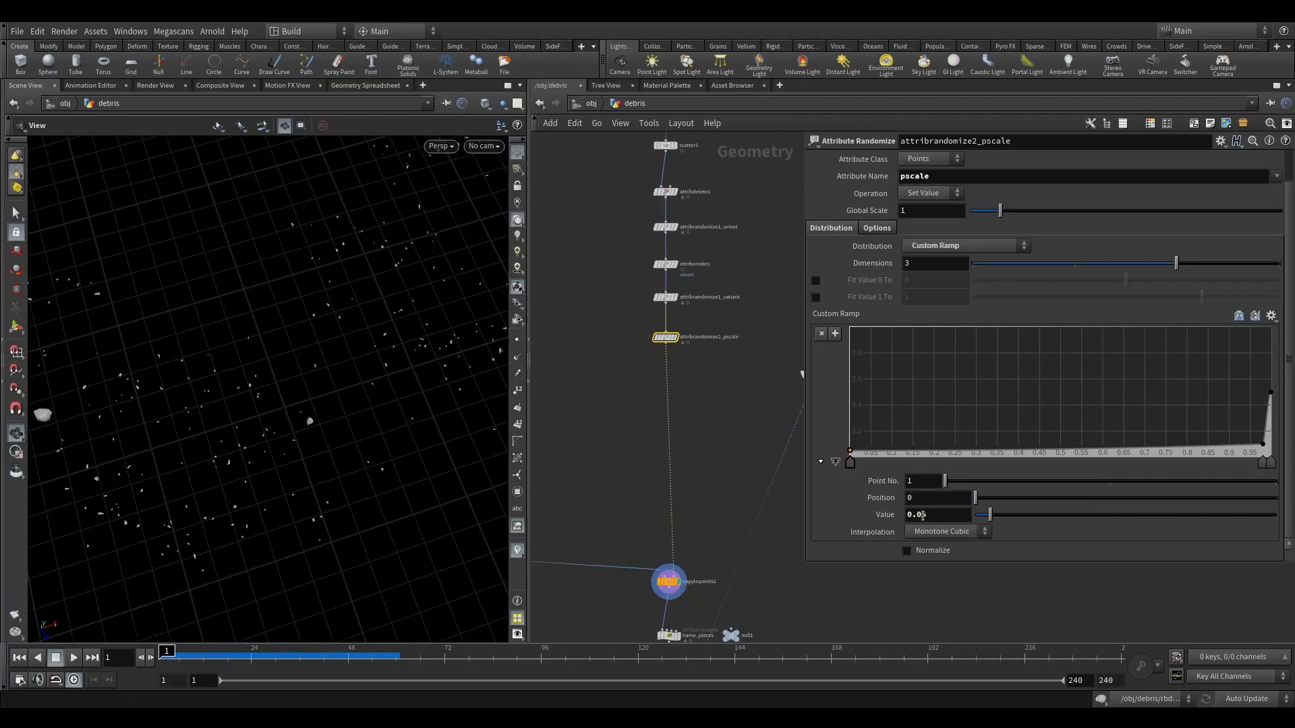
{"action": "left_click", "coordinate": [921, 515]}
{"action": "type", "text": "2"}
{"action": "key", "text": "Return"}
Step: Set the pscale ramp's second point to a value of 0.07 at position 0.99
{"action": "left_click", "coordinate": [1265, 462]}
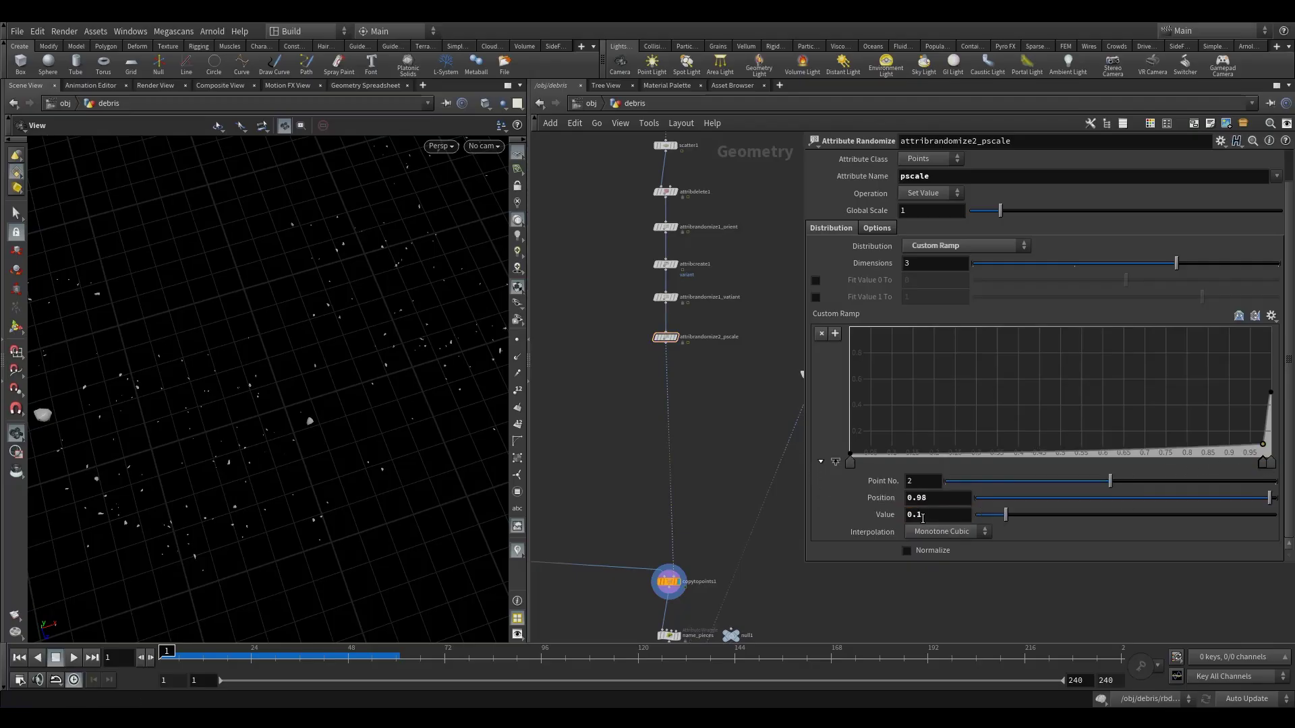
{"action": "left_click_drag", "start_coordinate": [922, 515], "coordinate": [970, 518]}
{"action": "key", "text": "Return"}
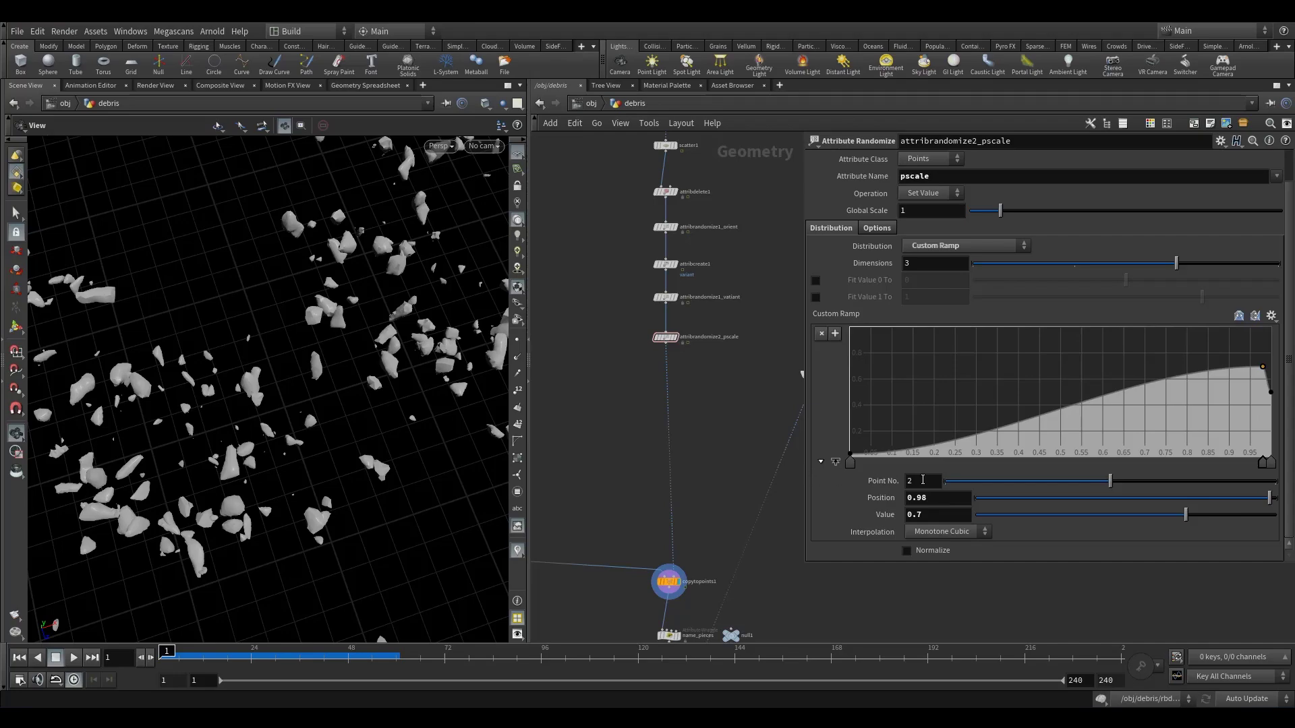
{"action": "left_click", "coordinate": [917, 515]}
{"action": "type", "text": "0"}
{"action": "key", "text": "Return"}
{"action": "left_click_drag", "start_coordinate": [922, 498], "coordinate": [942, 500]}
{"action": "type", "text": "9"}
{"action": "key", "text": "Return"}
Step: Set the value of the pscale ramp's third point to 0.2 and check the other ramp points
{"action": "left_click", "coordinate": [1275, 481]}
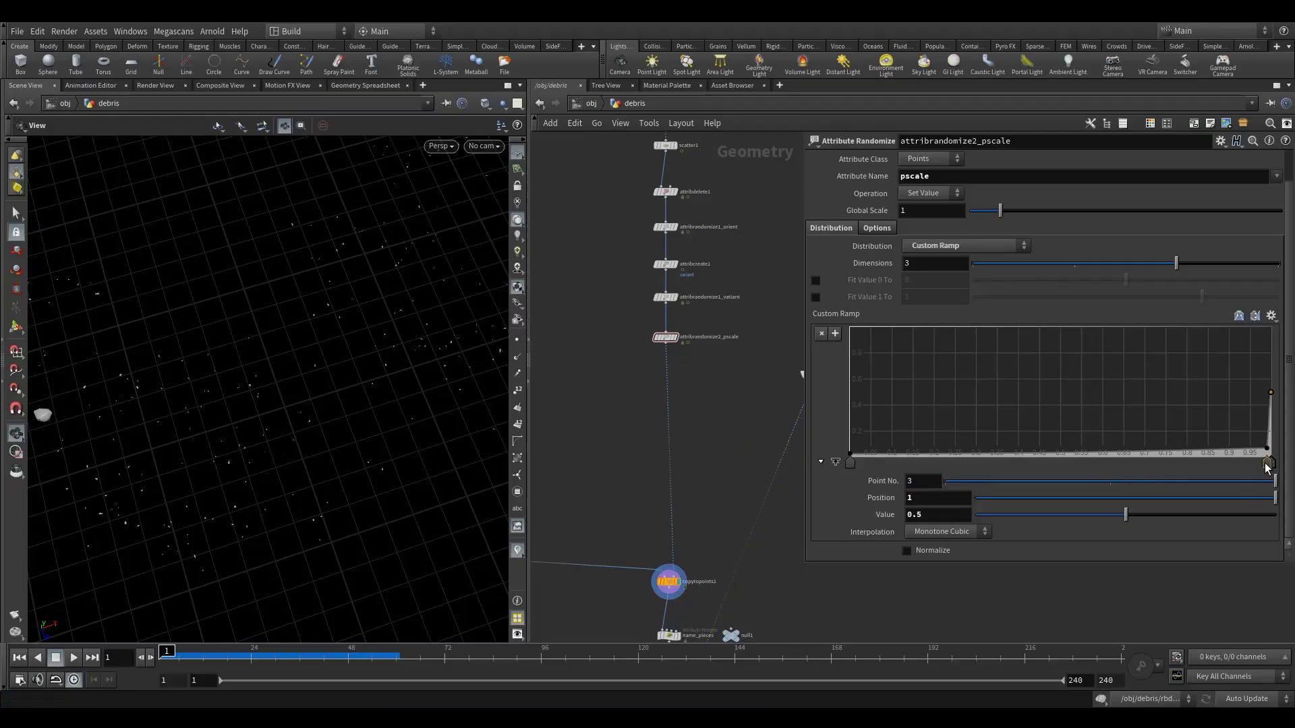
{"action": "double_click", "coordinate": [917, 514]}
{"action": "type", "text": "2"}
{"action": "key", "text": "Return"}
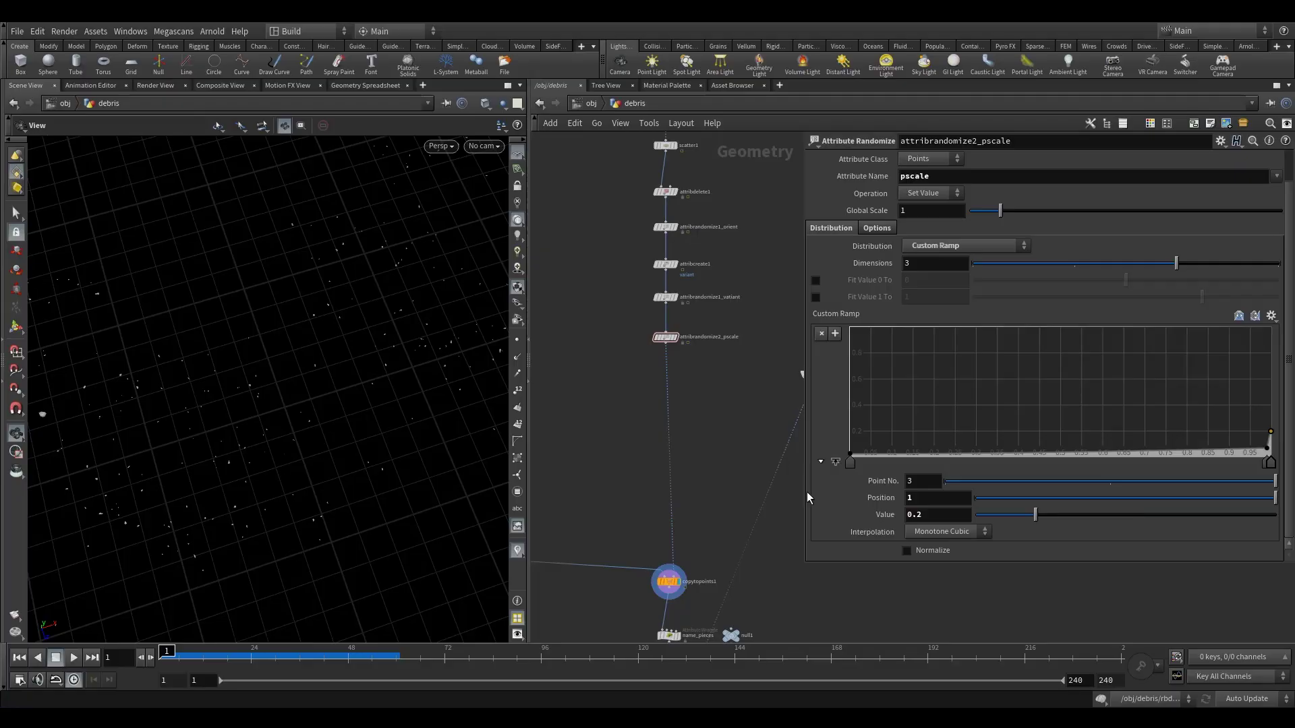
{"action": "left_click", "coordinate": [1267, 447]}
{"action": "left_click", "coordinate": [851, 462]}
Step: Select the RBD Bullet Solver below the switch and save the scene file
{"action": "middle_click_drag", "start_coordinate": [766, 456], "coordinate": [775, 386]}
{"action": "scroll", "coordinate": [744, 410], "scroll_direction": "down", "scroll_amount": 3}
{"action": "scroll", "coordinate": [232, 454], "scroll_direction": "down", "scroll_amount": 4}
{"action": "left_click_drag", "start_coordinate": [231, 453], "coordinate": [433, 471]}
{"action": "middle_click_drag", "start_coordinate": [648, 552], "coordinate": [597, 452]}
{"action": "scroll", "coordinate": [649, 458], "scroll_direction": "up", "scroll_amount": 4}
{"action": "left_click", "coordinate": [698, 462]}
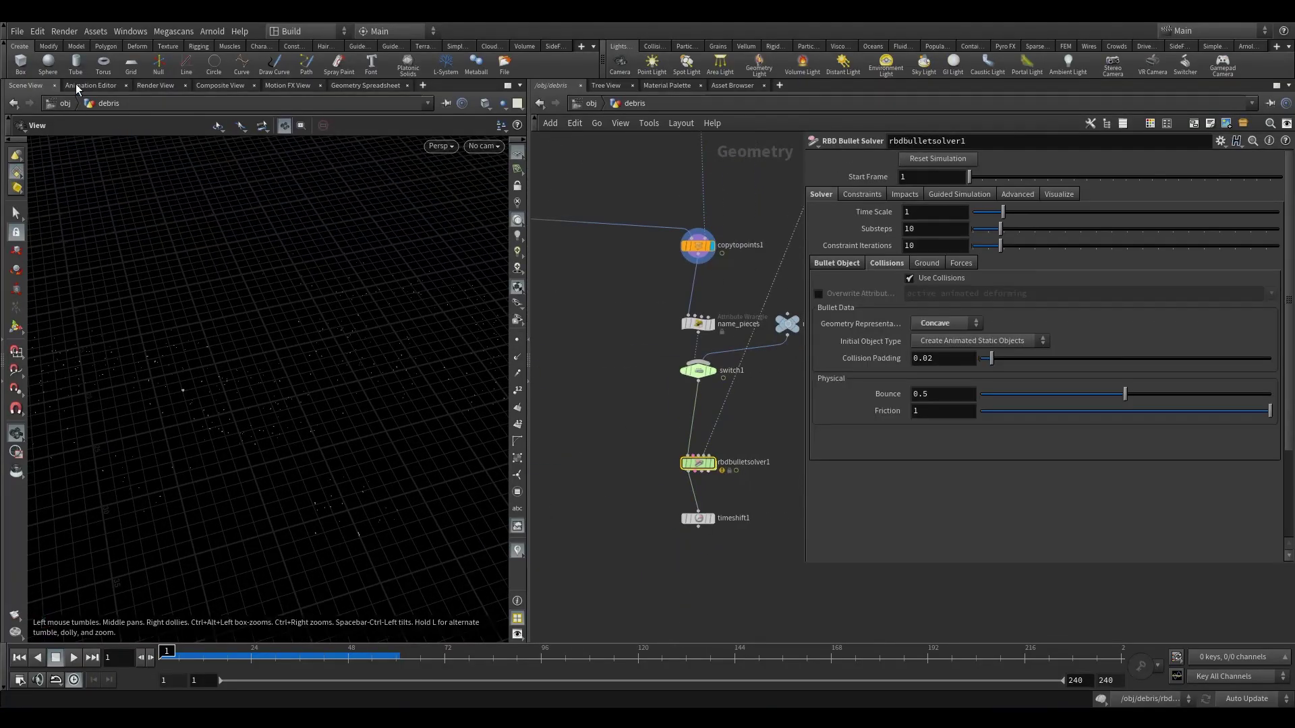
{"action": "left_click", "coordinate": [18, 35]}
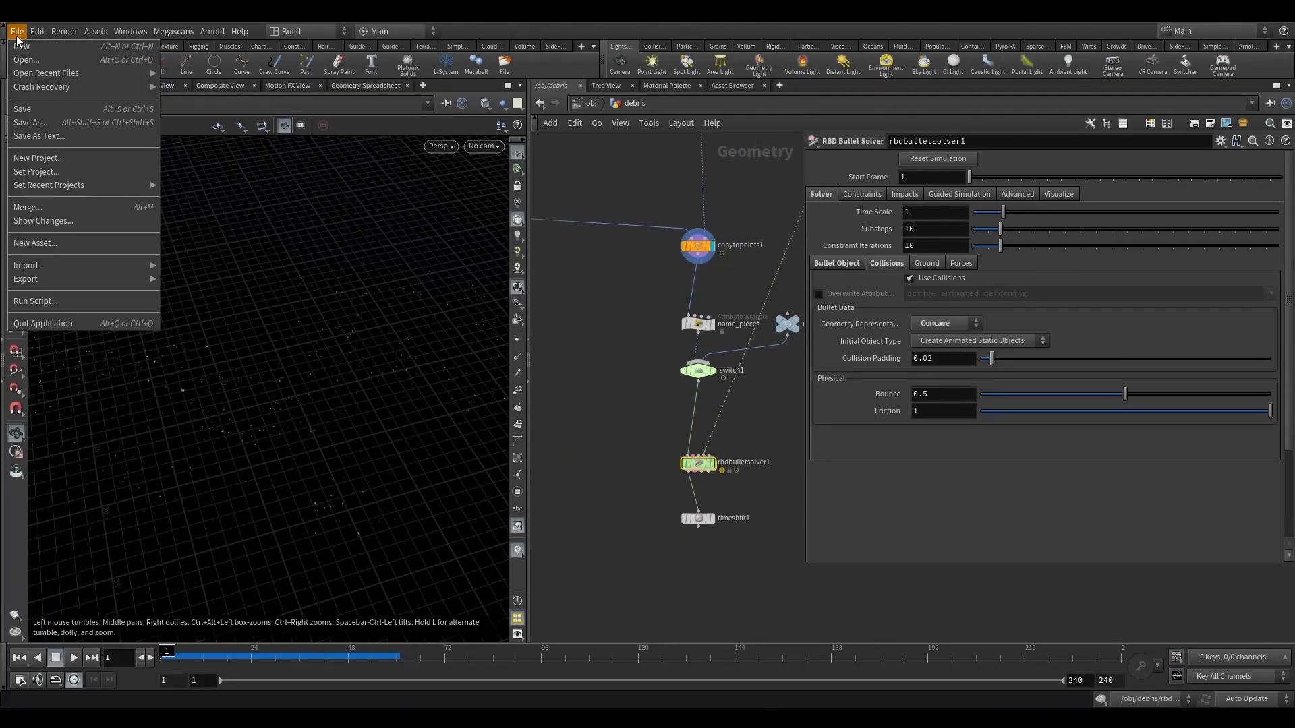
{"action": "left_click", "coordinate": [25, 108]}
Step: Reset the RBD Bullet Solver's simulation and display the Time Shift's result through cam1
{"action": "left_click", "coordinate": [937, 160]}
{"action": "mouse_move", "coordinate": [703, 518]}
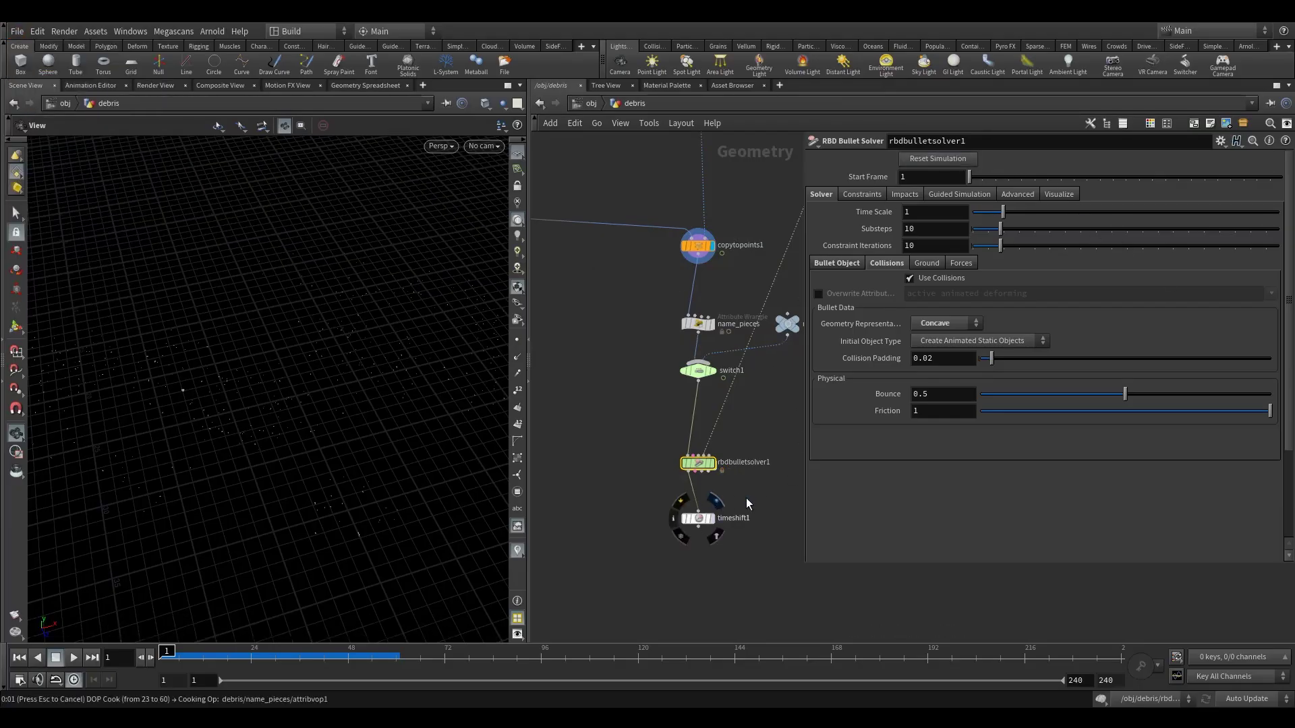
{"action": "left_click_drag", "start_coordinate": [233, 448], "coordinate": [422, 313]}
{"action": "left_click", "coordinate": [476, 159]}
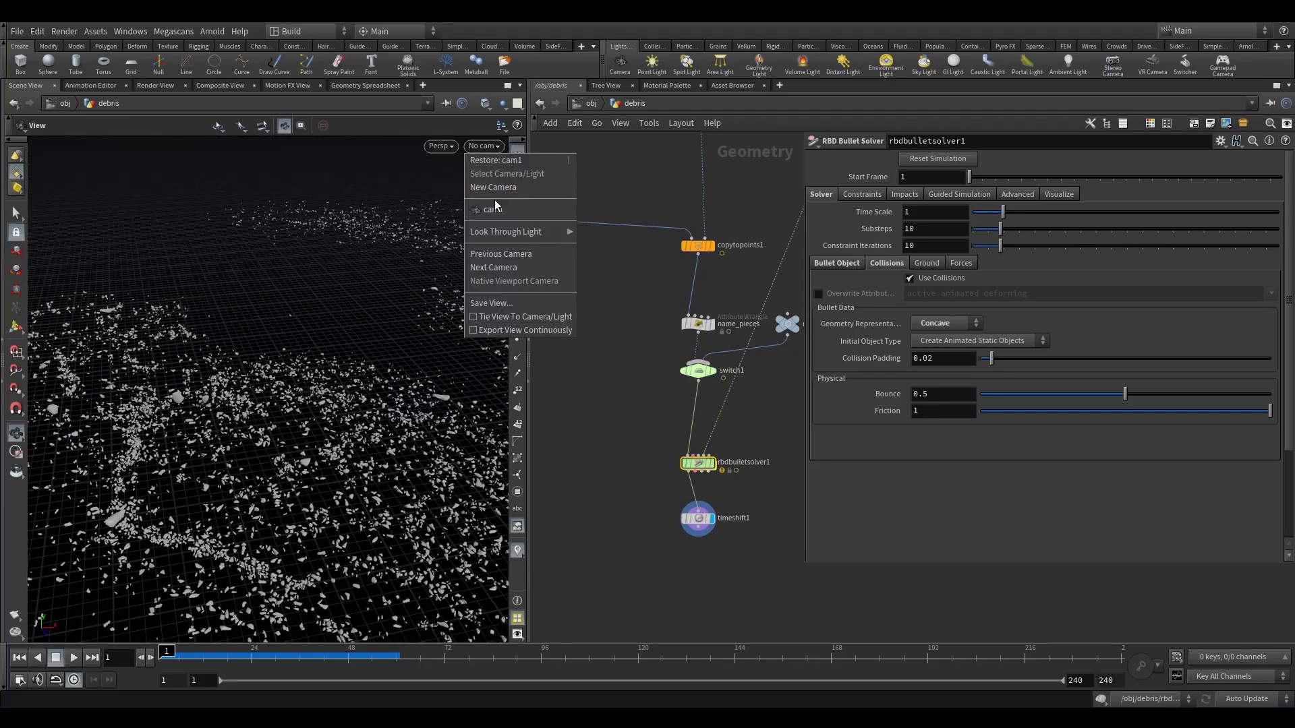
{"action": "left_click", "coordinate": [499, 210]}
{"action": "scroll", "coordinate": [697, 398], "scroll_direction": "down", "scroll_amount": 5}
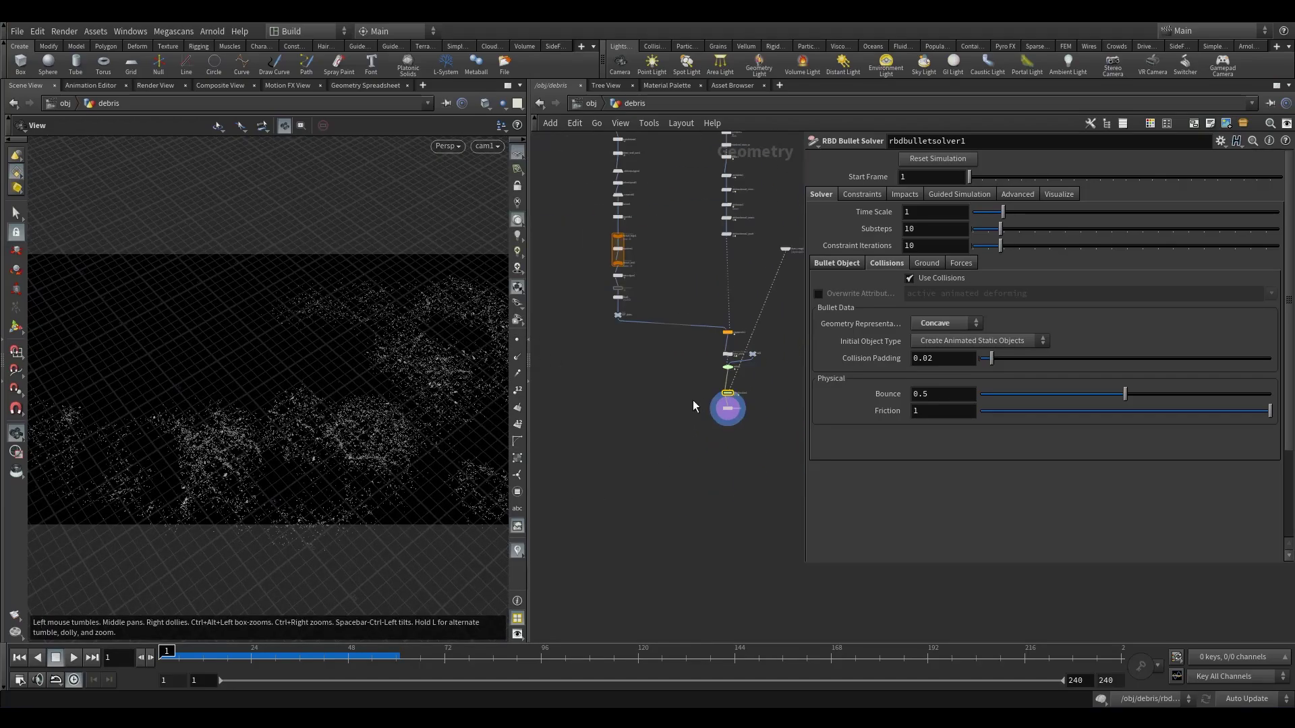
Step: Add a second RBD Bullet Solver below the Time Shift and connect the Time Shift to its first input
{"action": "left_click_drag", "start_coordinate": [732, 430], "coordinate": [676, 365]}
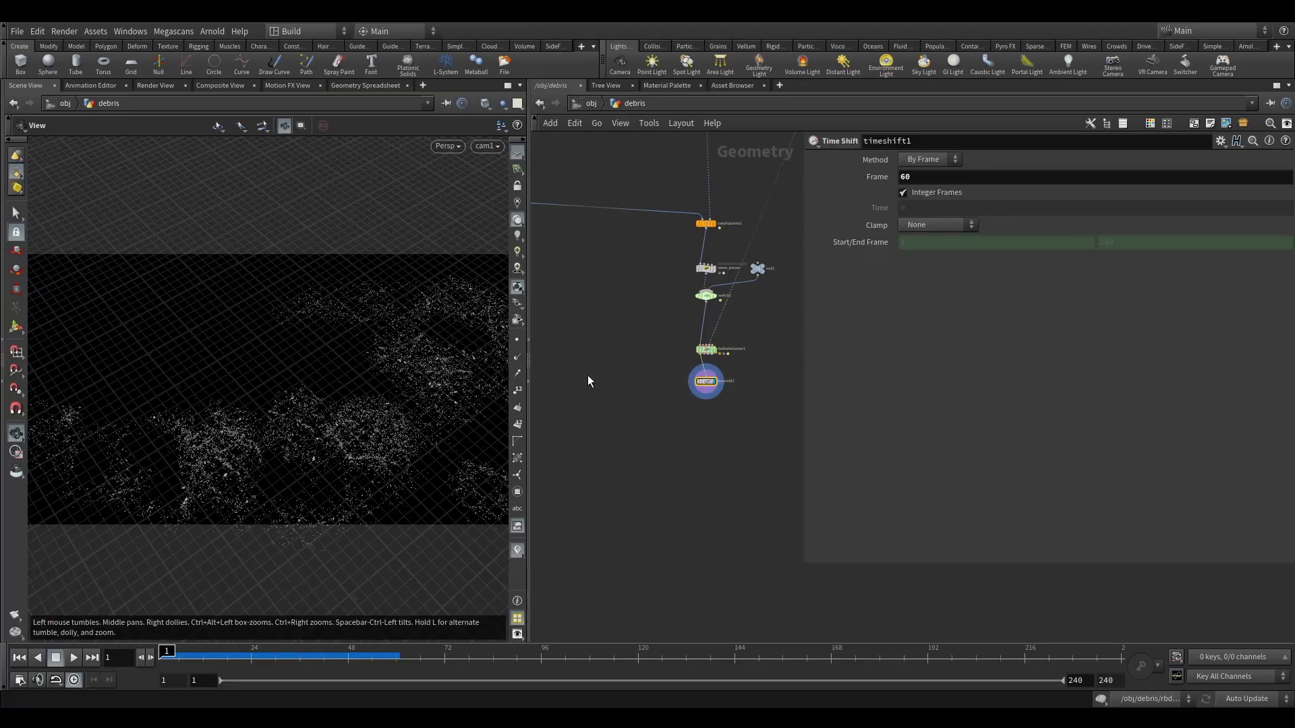
{"action": "middle_click_drag", "start_coordinate": [583, 310], "coordinate": [688, 382]}
{"action": "scroll", "coordinate": [671, 413], "scroll_direction": "down", "scroll_amount": 4}
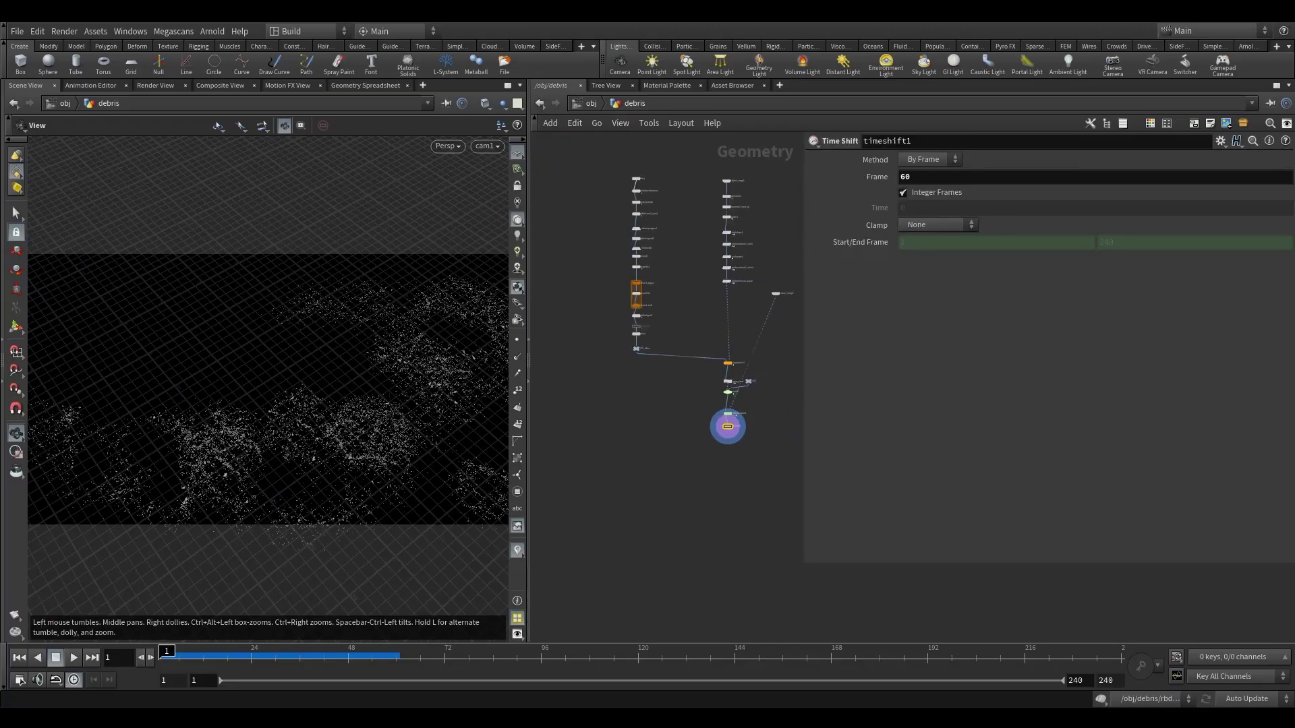
{"action": "scroll", "coordinate": [725, 489], "scroll_direction": "up", "scroll_amount": 3}
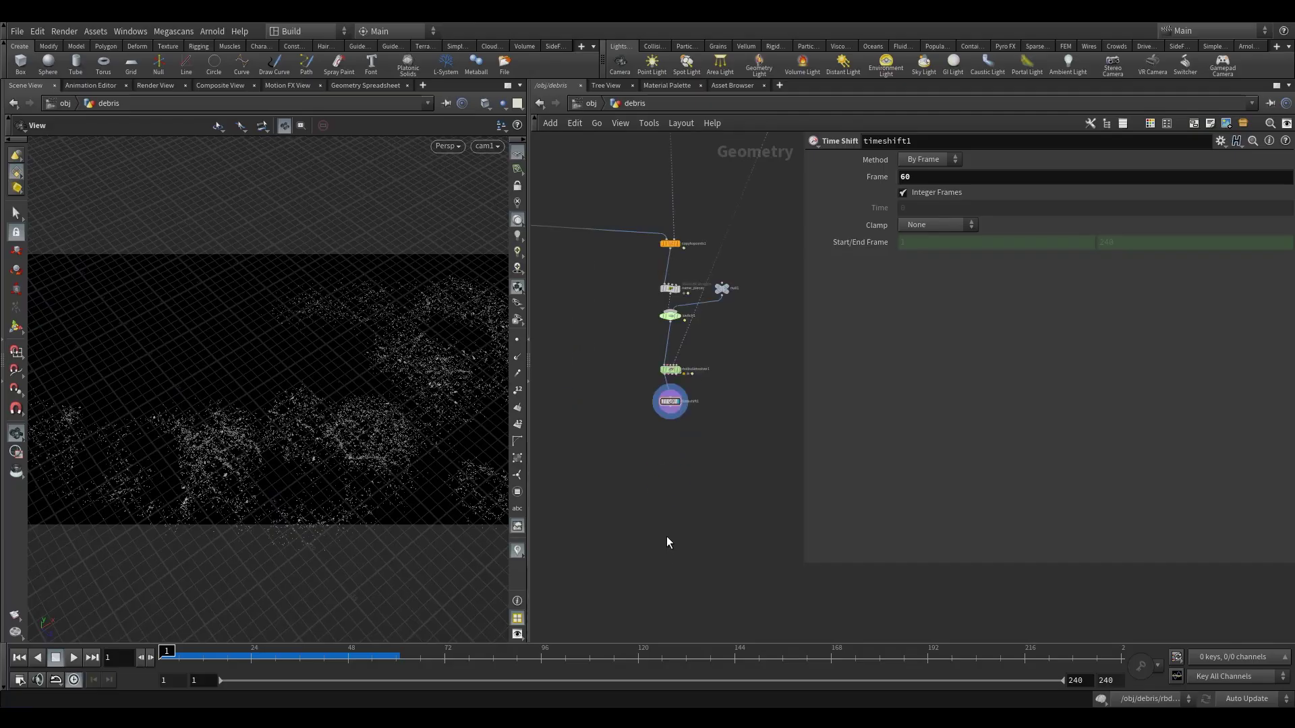
{"action": "key", "text": "Tab"}
{"action": "type", "text": "rbdb"}
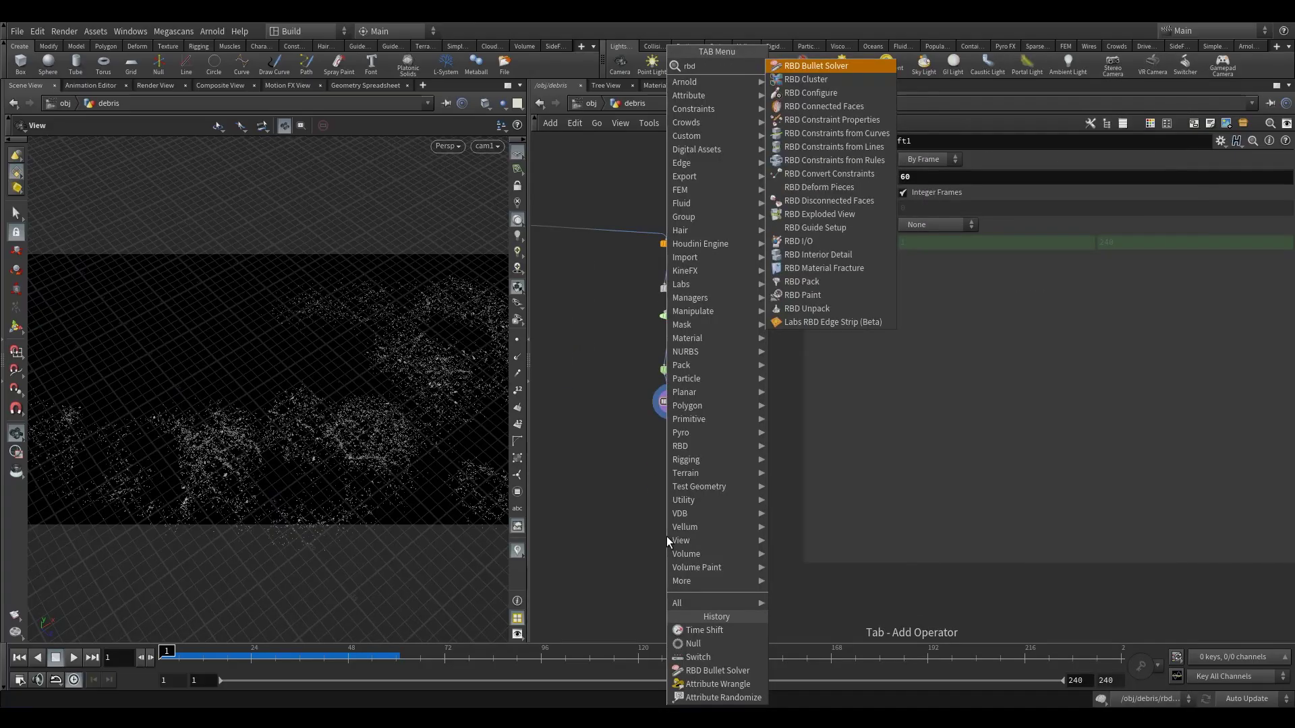
{"action": "left_click", "coordinate": [820, 69]}
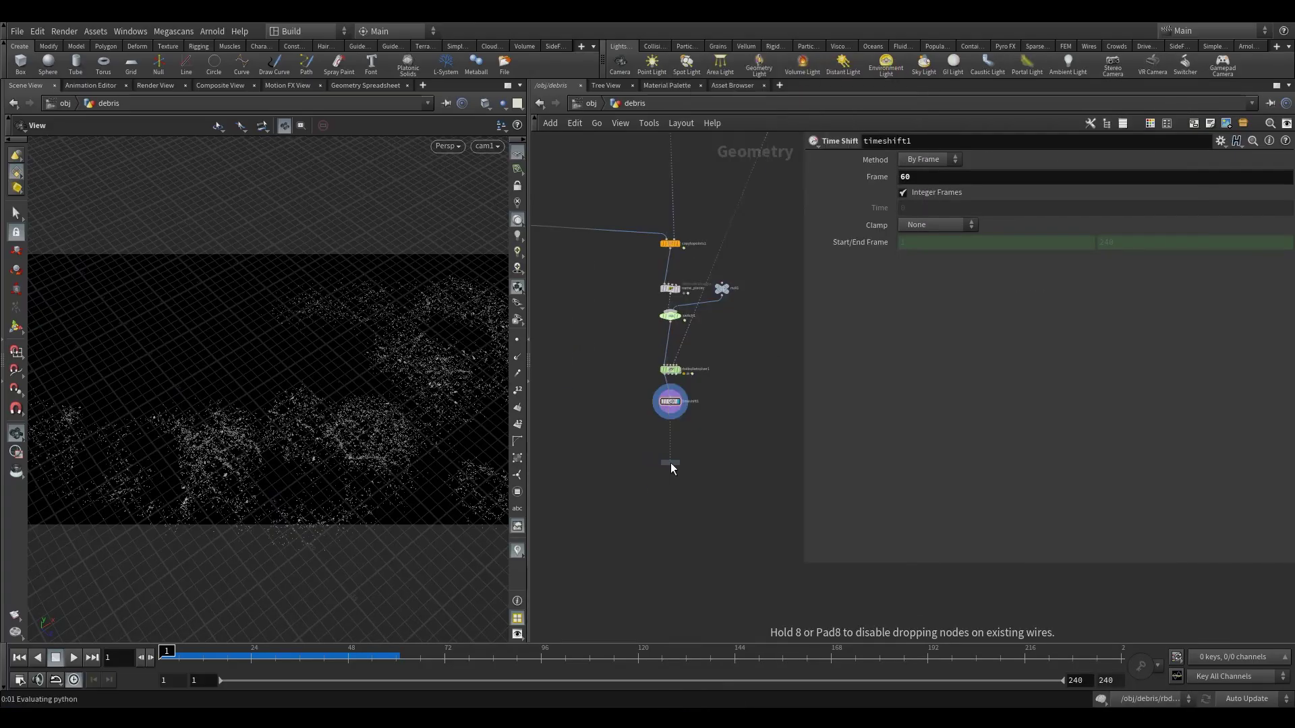
{"action": "left_click", "coordinate": [674, 423]}
{"action": "scroll", "coordinate": [673, 423], "scroll_direction": "up", "scroll_amount": 3}
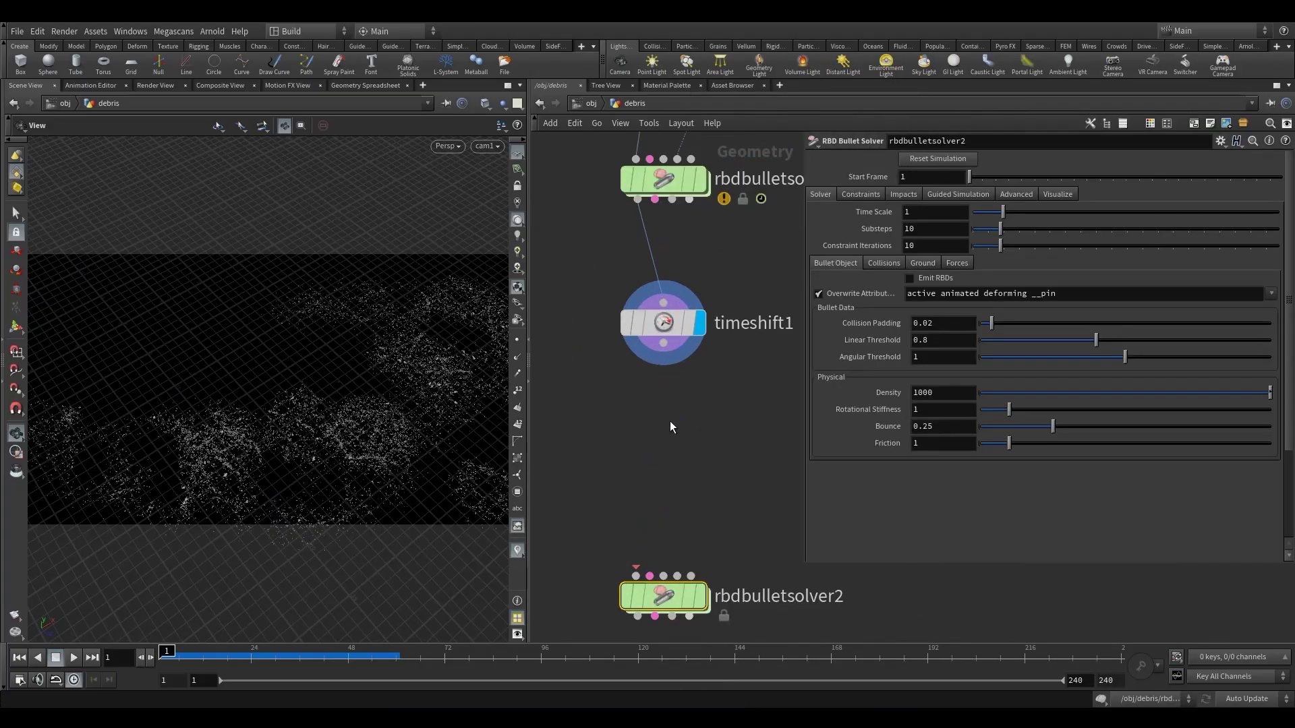
{"action": "left_click", "coordinate": [664, 343]}
{"action": "left_click", "coordinate": [636, 575]}
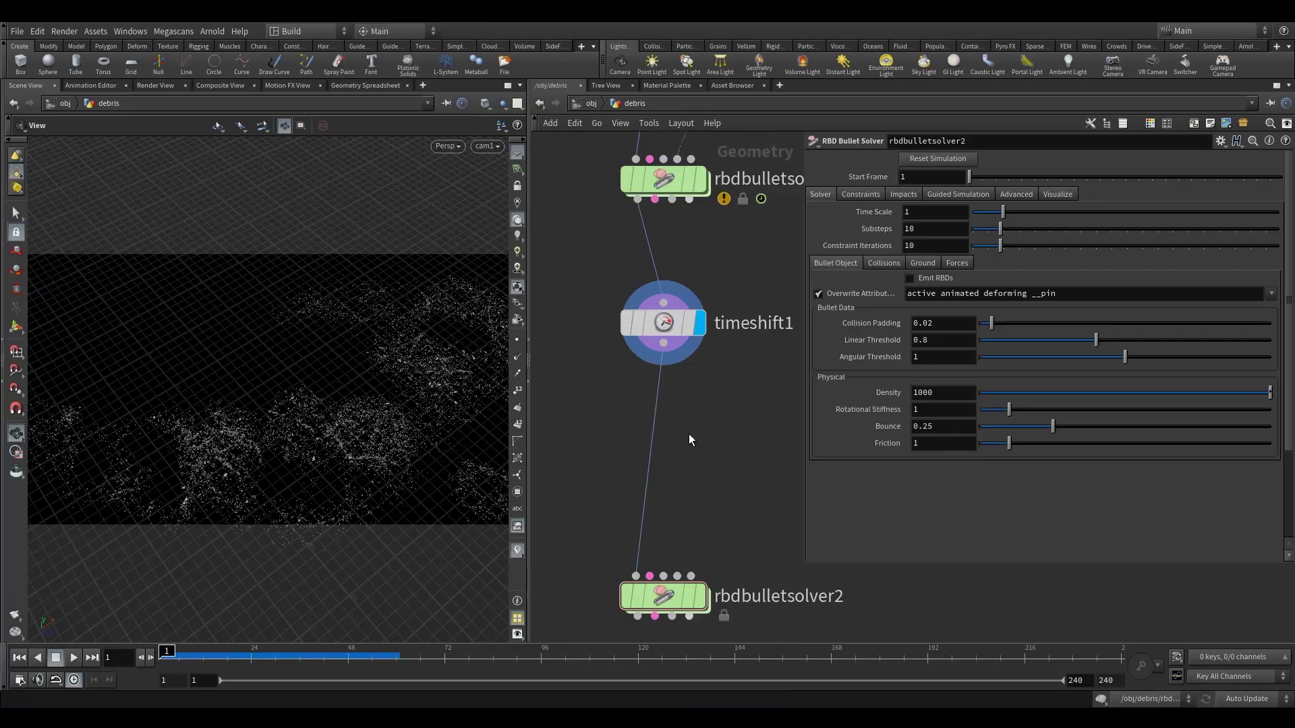
{"action": "key", "text": "Tab"}
{"action": "type", "text": "tr"}
{"action": "left_click", "coordinate": [831, 80]}
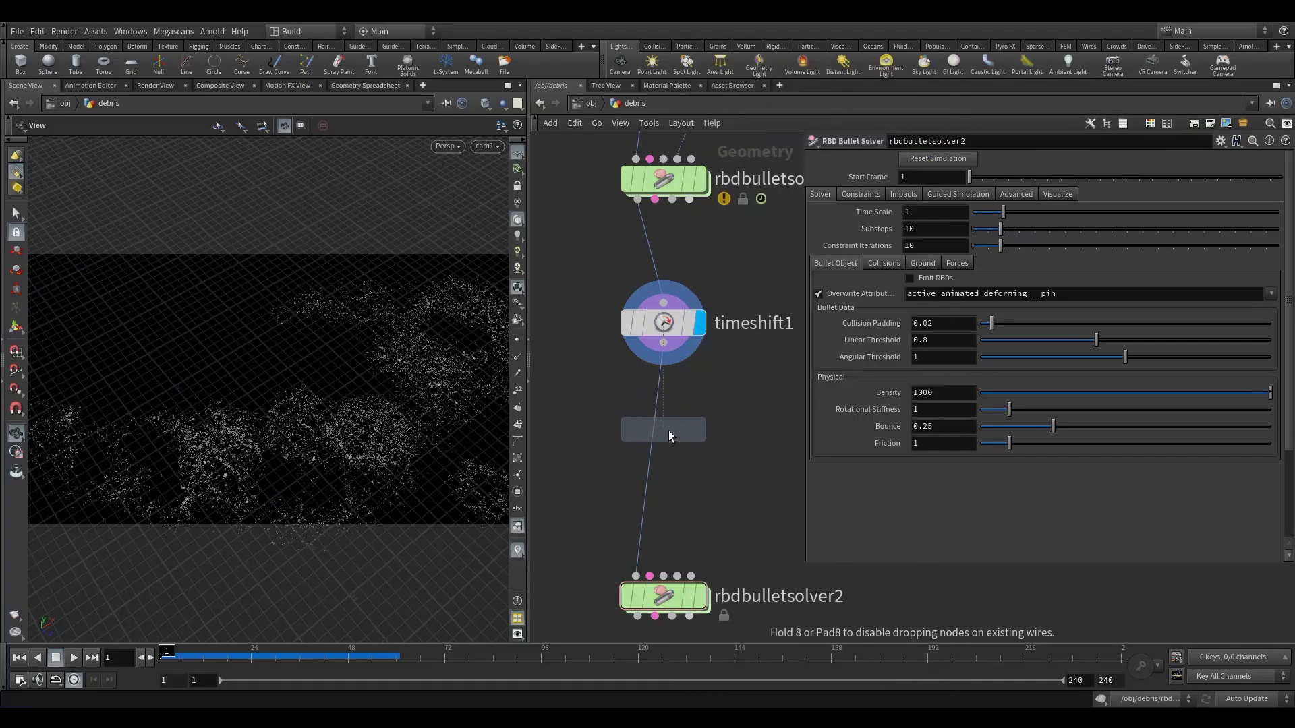
{"action": "left_click", "coordinate": [659, 437]}
{"action": "left_click_drag", "start_coordinate": [657, 441], "coordinate": [661, 439]}
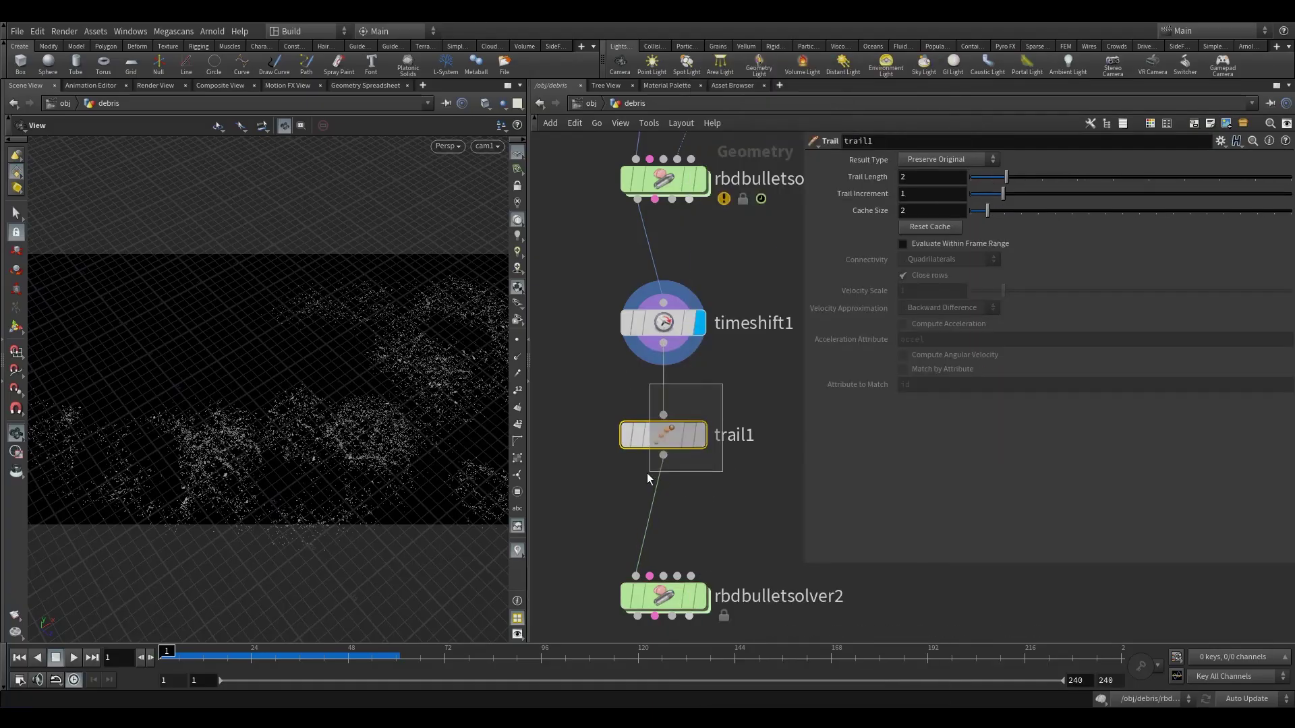
{"action": "key", "text": "Delete"}
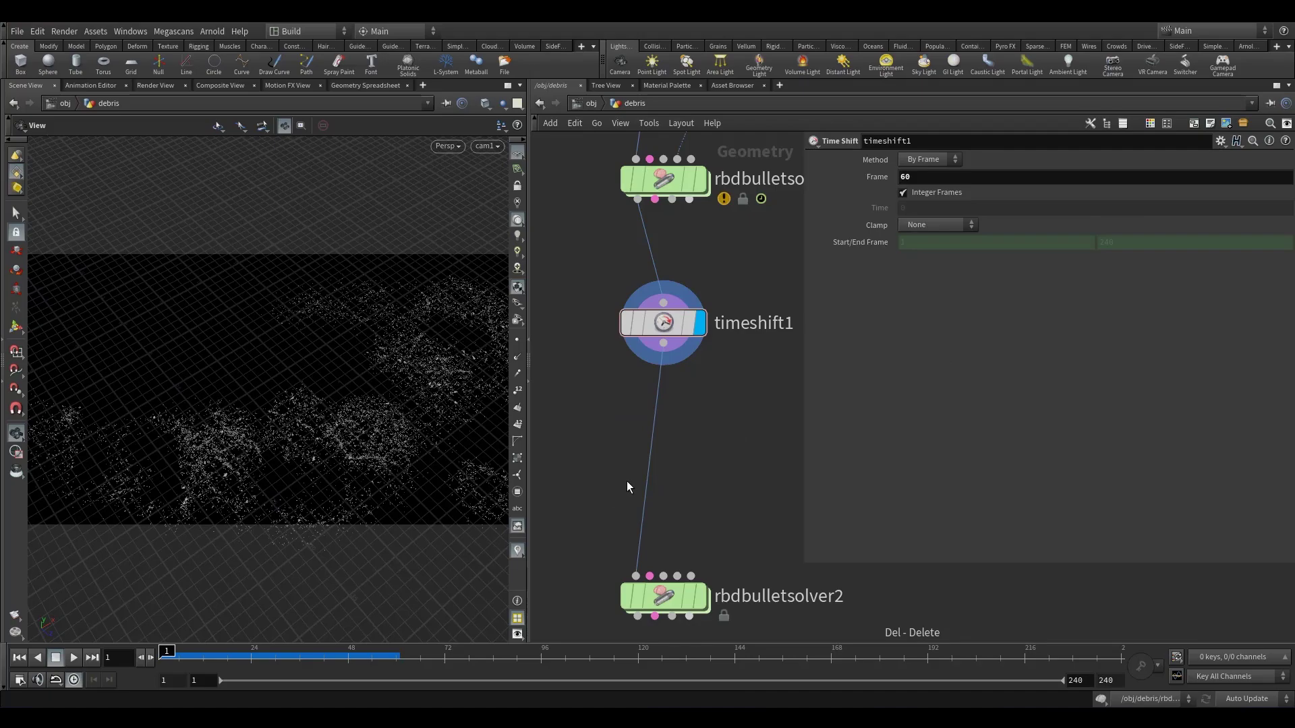
Step: Insert a Transform node between the Time Shift and the second RBD Bullet Solver and align it with them
{"action": "key", "text": "Tab"}
{"action": "type", "text": "tr"}
{"action": "left_click", "coordinate": [774, 94]}
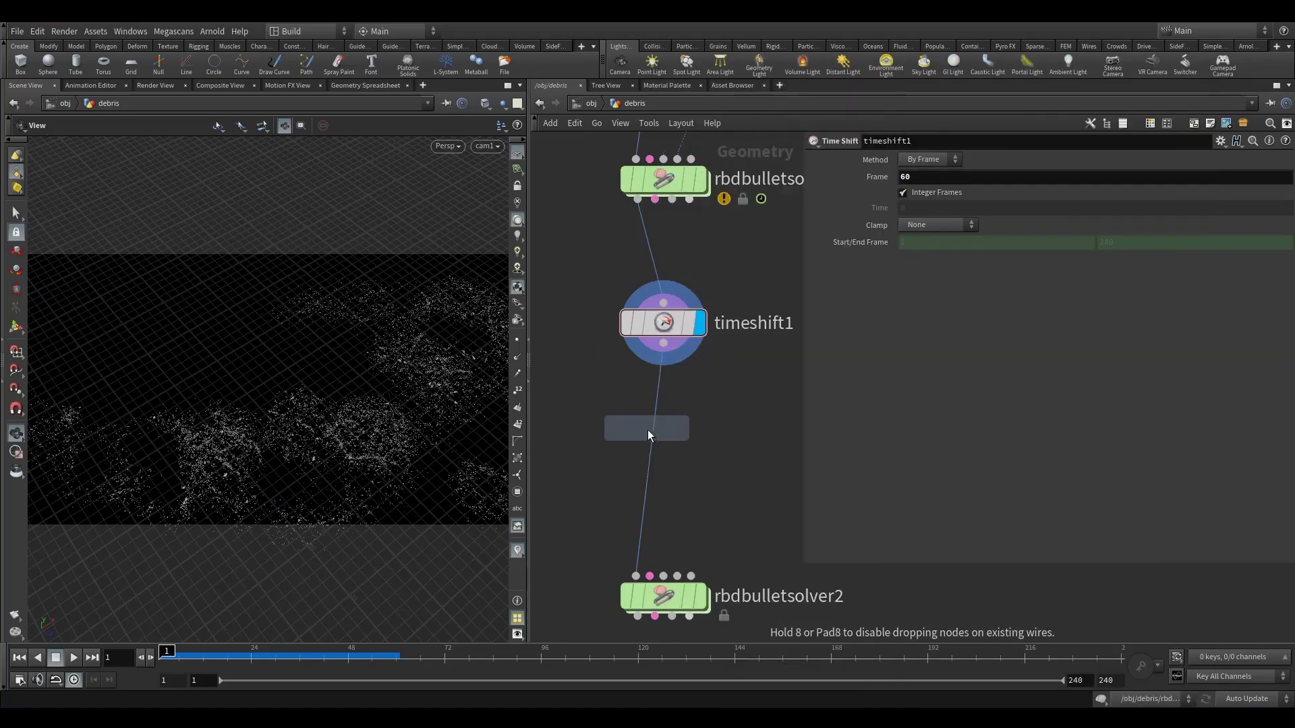
{"action": "left_click", "coordinate": [658, 438]}
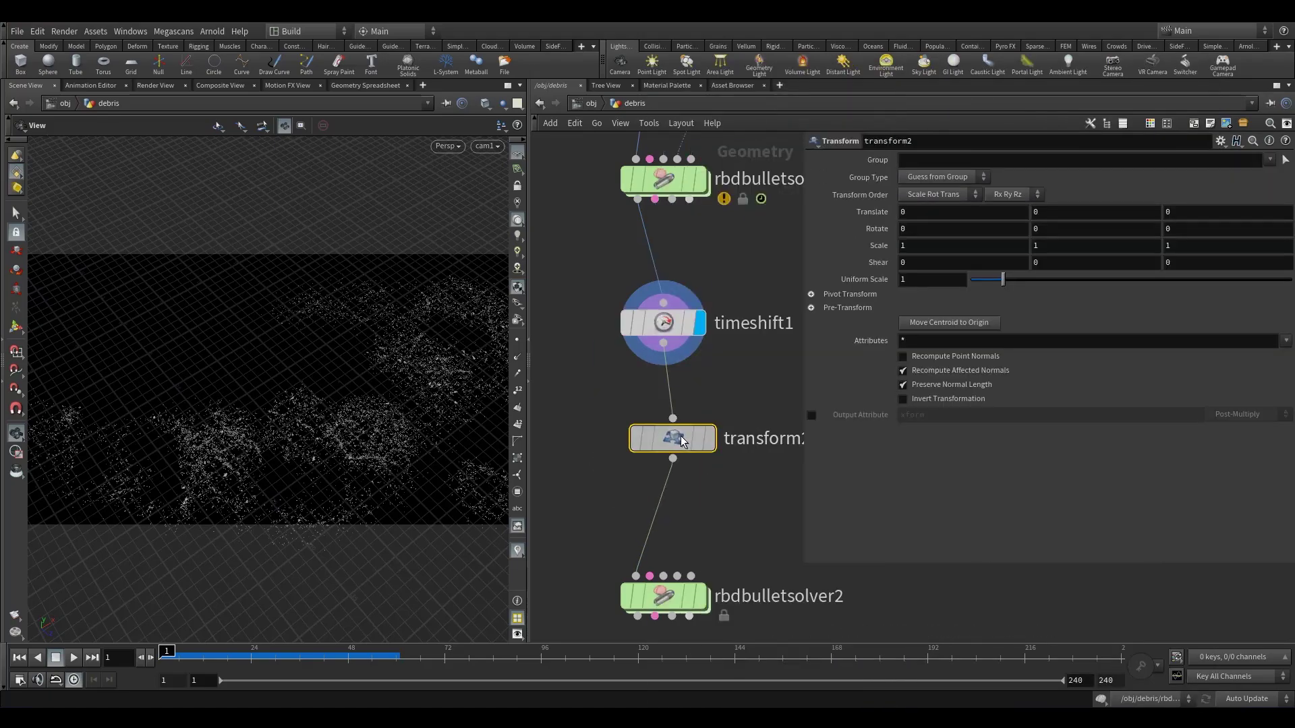
{"action": "left_click_drag", "start_coordinate": [668, 440], "coordinate": [659, 440]}
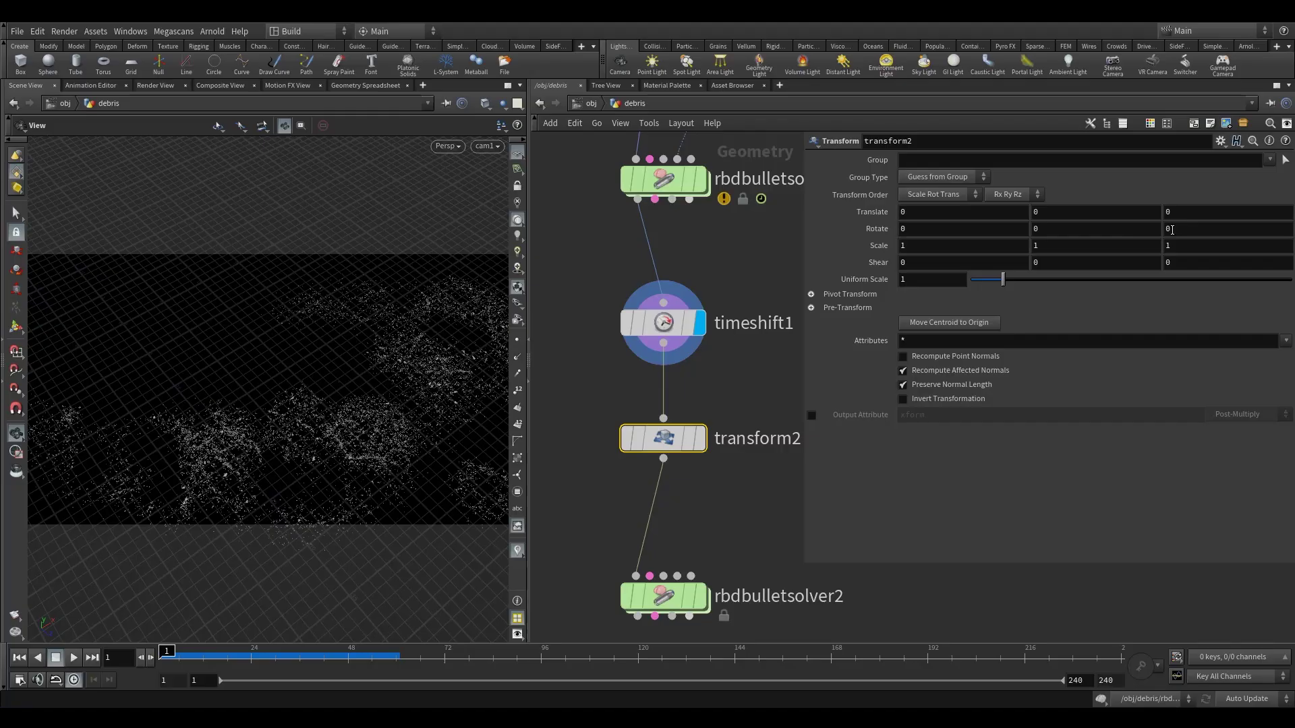
Step: Set the new Transform node's Y translation to 0.2 and display the node
{"action": "left_click", "coordinate": [1118, 211]}
{"action": "left_click", "coordinate": [726, 354]}
{"action": "mouse_move", "coordinate": [664, 446]}
{"action": "left_click", "coordinate": [708, 400]}
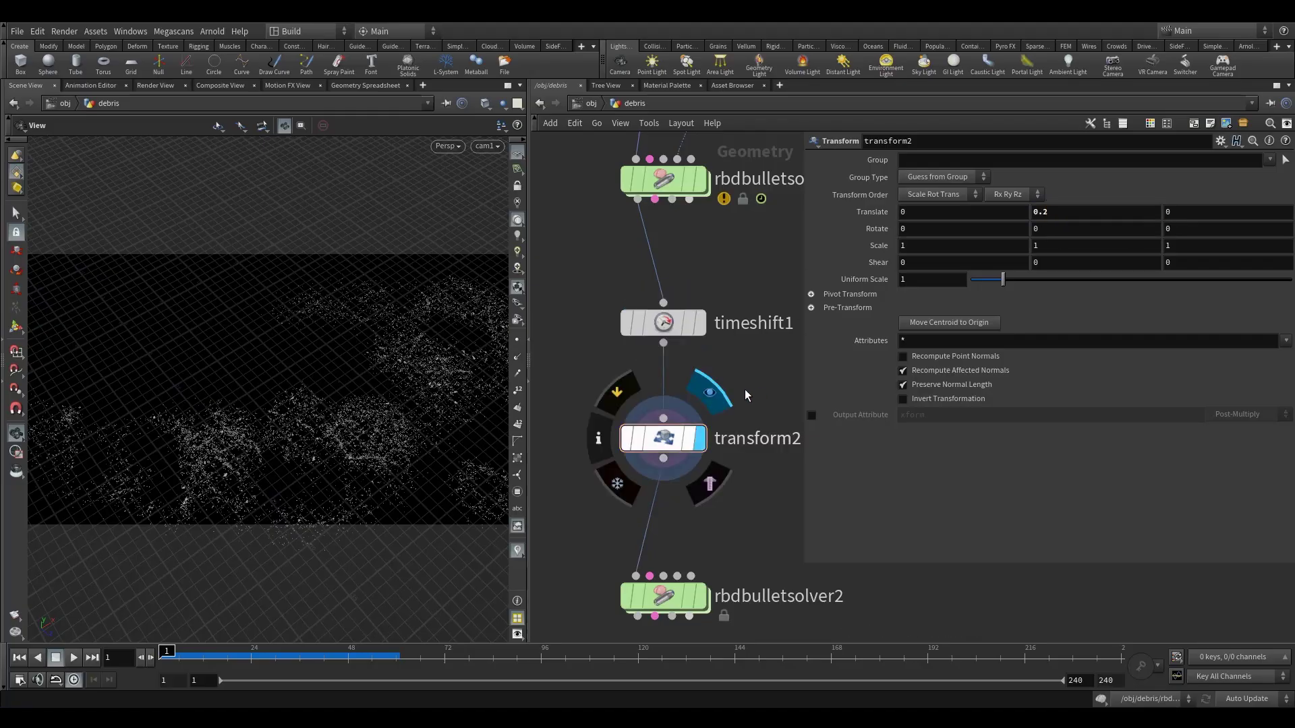
{"action": "left_click_drag", "start_coordinate": [752, 392], "coordinate": [675, 452]}
{"action": "middle_click_drag", "start_coordinate": [718, 527], "coordinate": [710, 482]}
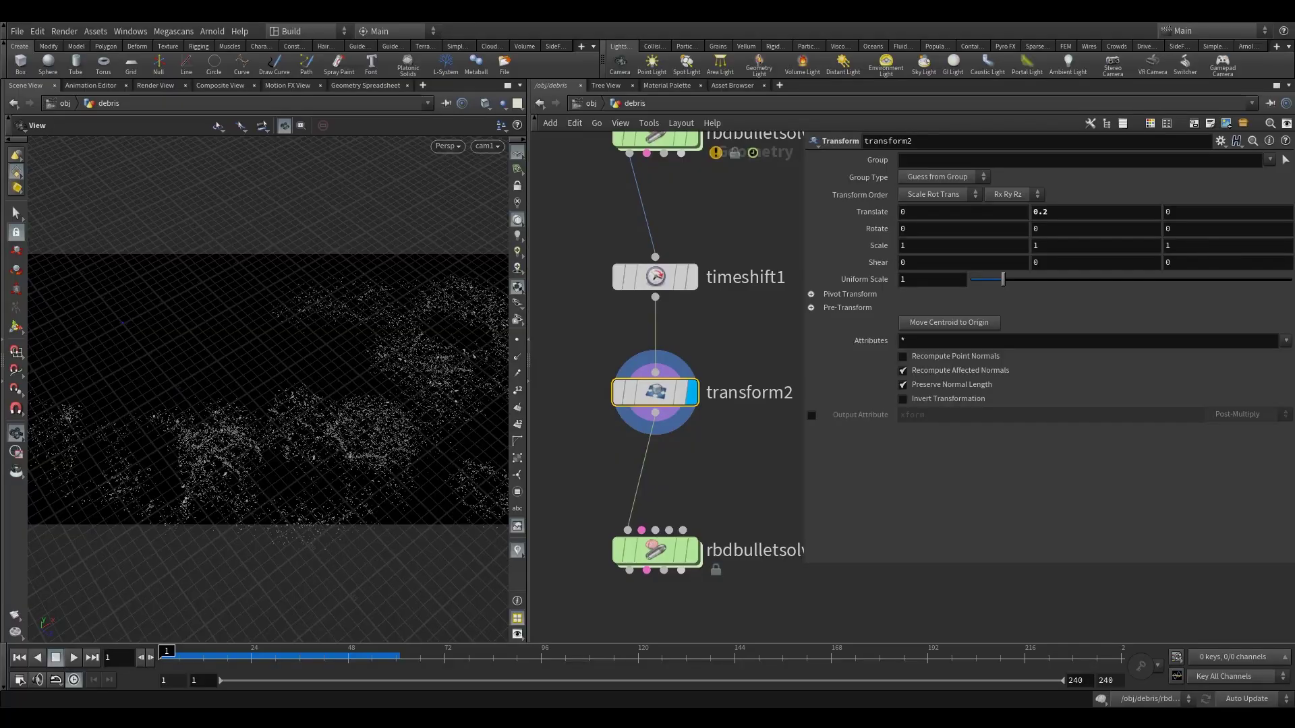
Step: In the terrain object's network, duplicate rbdio1 and connect the RBD Bullet Solver's Proxy Geometry output to the copy's first input
{"action": "mouse_move", "coordinate": [673, 546]}
{"action": "left_click", "coordinate": [585, 103]}
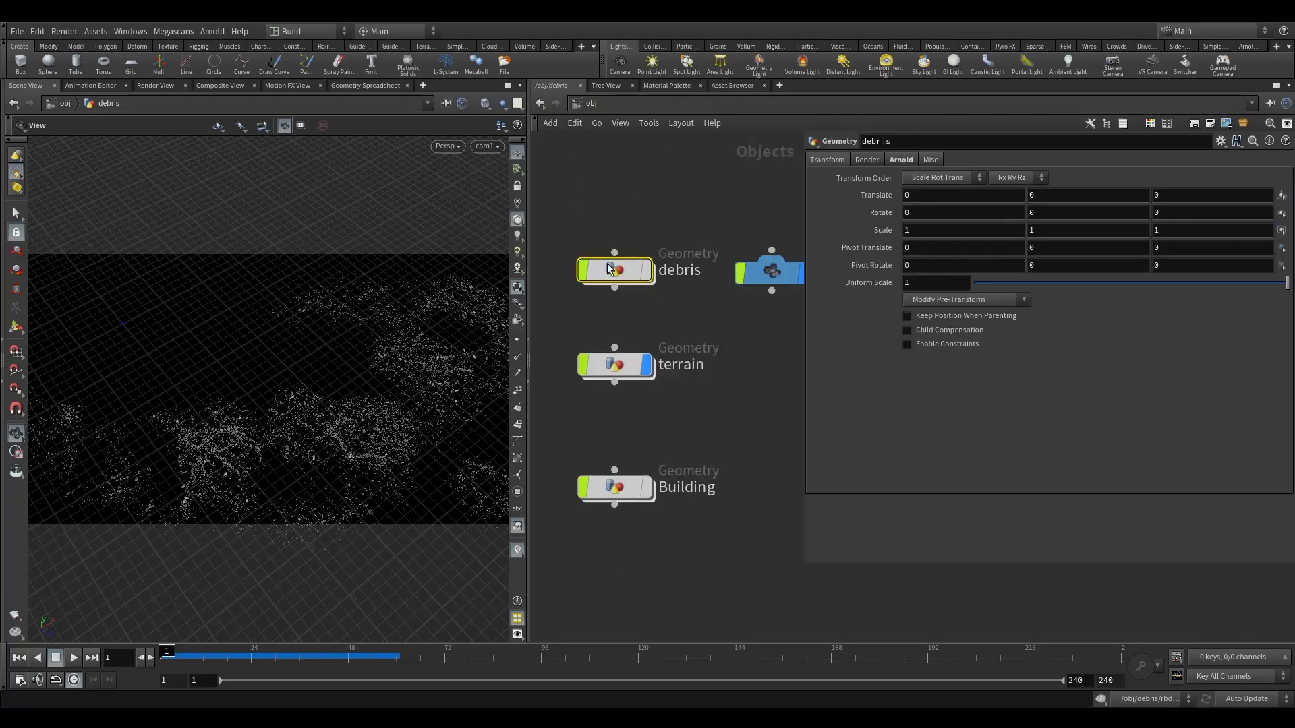
{"action": "middle_click_drag", "start_coordinate": [623, 369], "coordinate": [601, 390]}
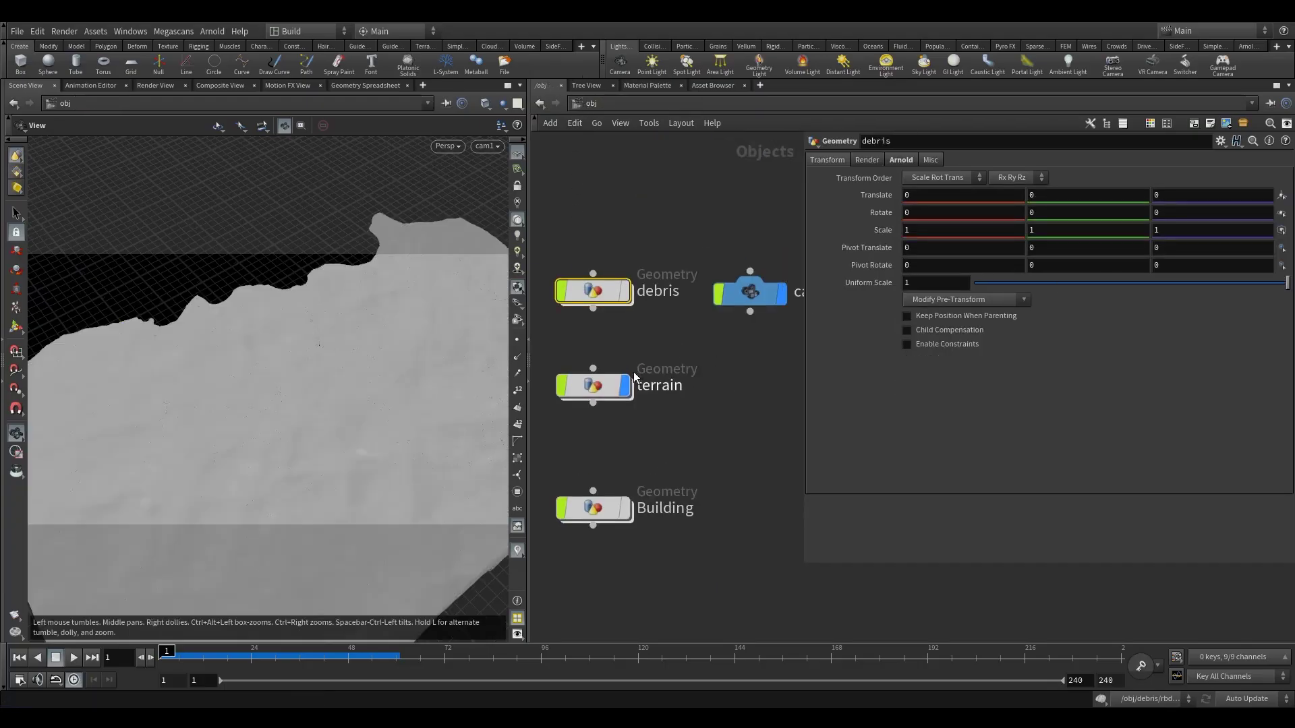
{"action": "double_click", "coordinate": [598, 391]}
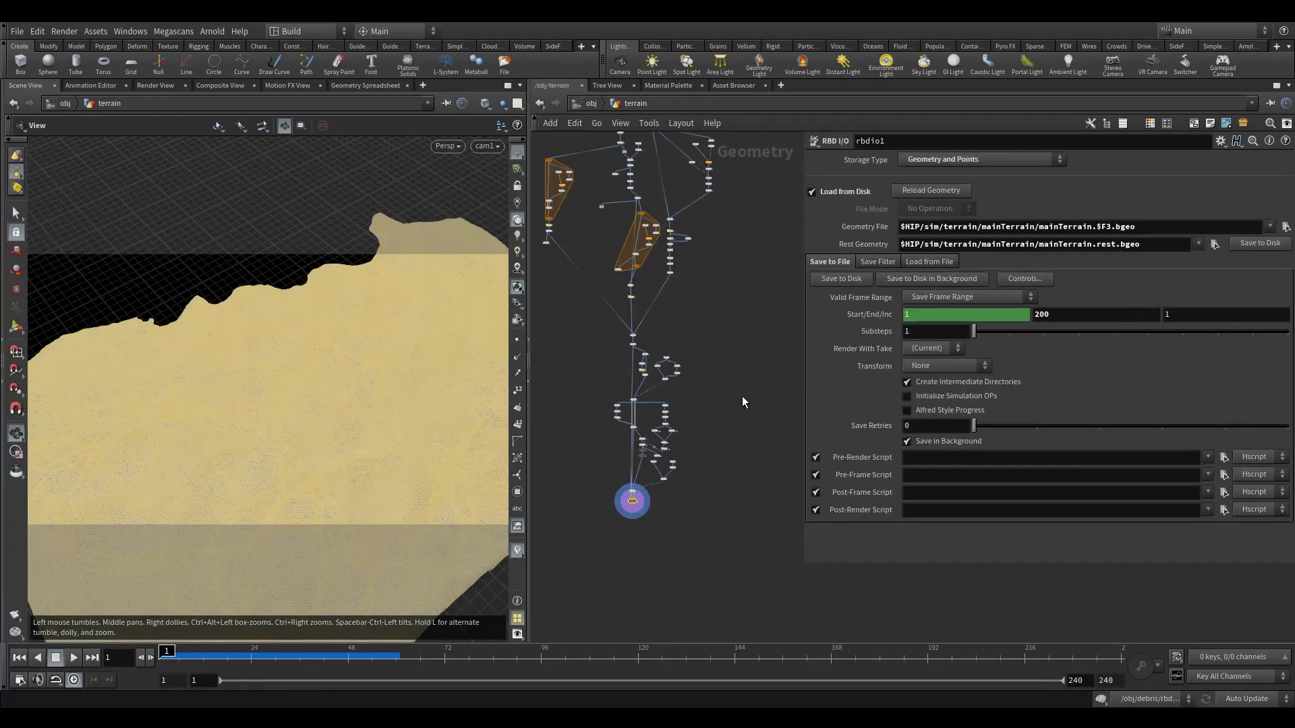
{"action": "scroll", "coordinate": [657, 477], "scroll_direction": "up", "scroll_amount": 5}
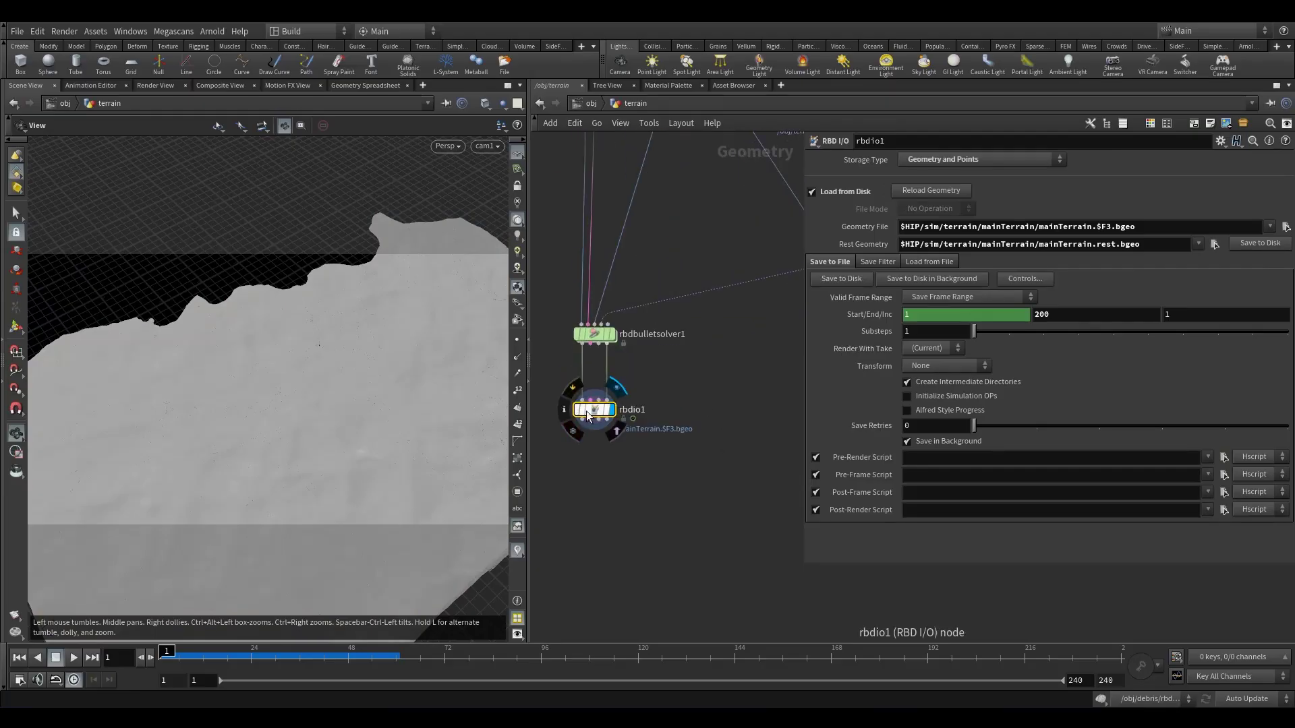
{"action": "left_click_drag", "start_coordinate": [590, 412], "coordinate": [746, 418]}
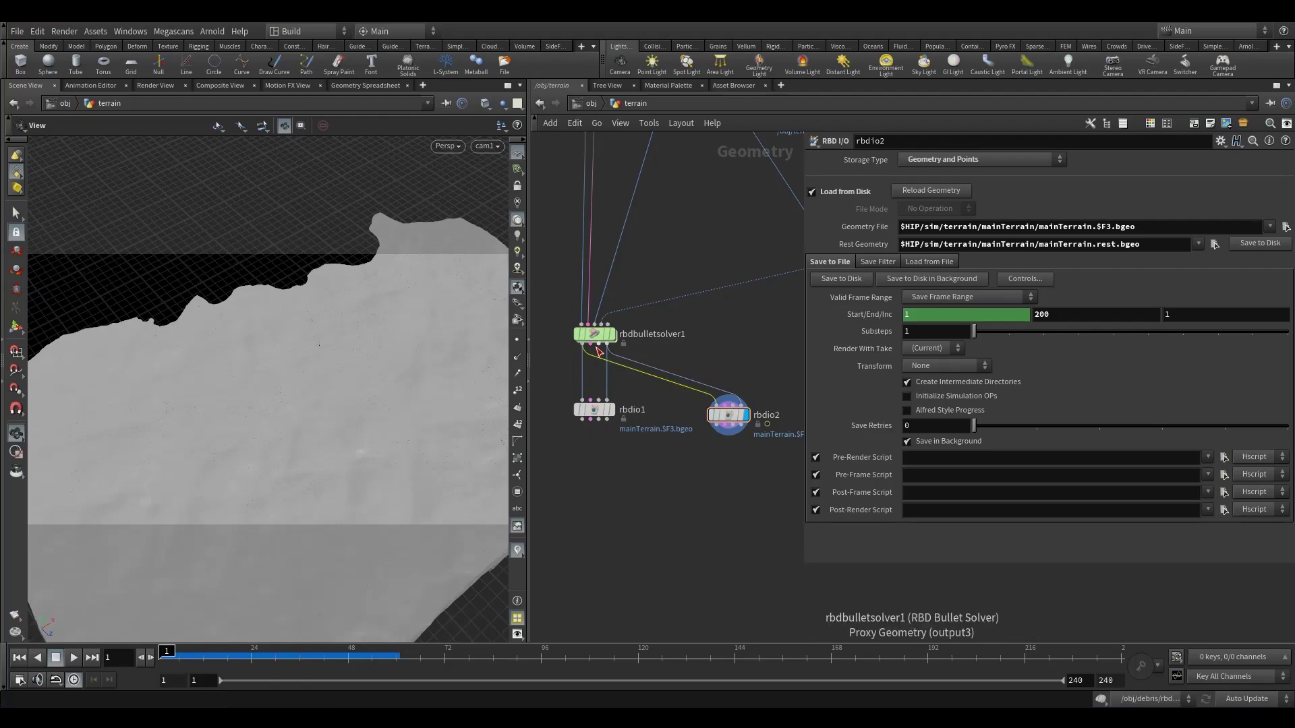
{"action": "left_click_drag", "start_coordinate": [598, 346], "coordinate": [716, 406]}
{"action": "middle_click_drag", "start_coordinate": [671, 414], "coordinate": [669, 414]}
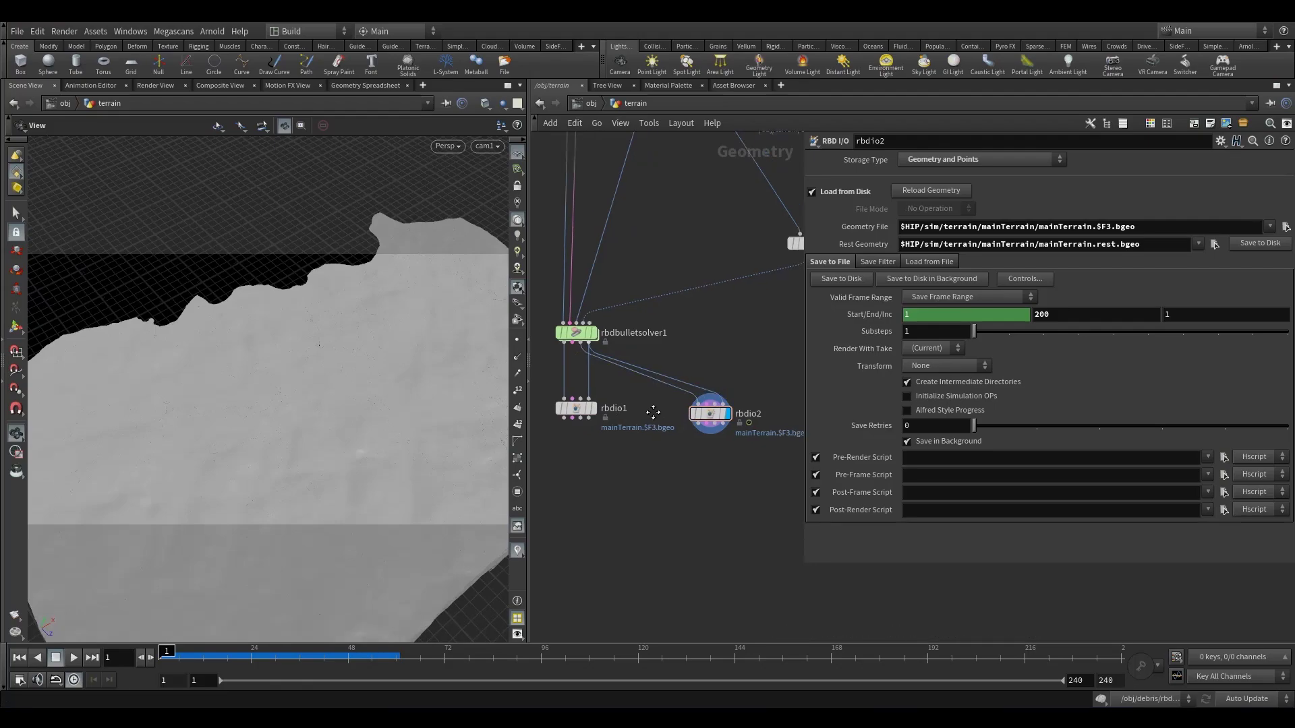
Step: Set rbdio2's Rest Geometry file to $HIP/sim/terrain/mainTerrain/mainTerrainProxy.rest.bgeo and save the rest geometry to disk
{"action": "left_click", "coordinate": [1076, 246]}
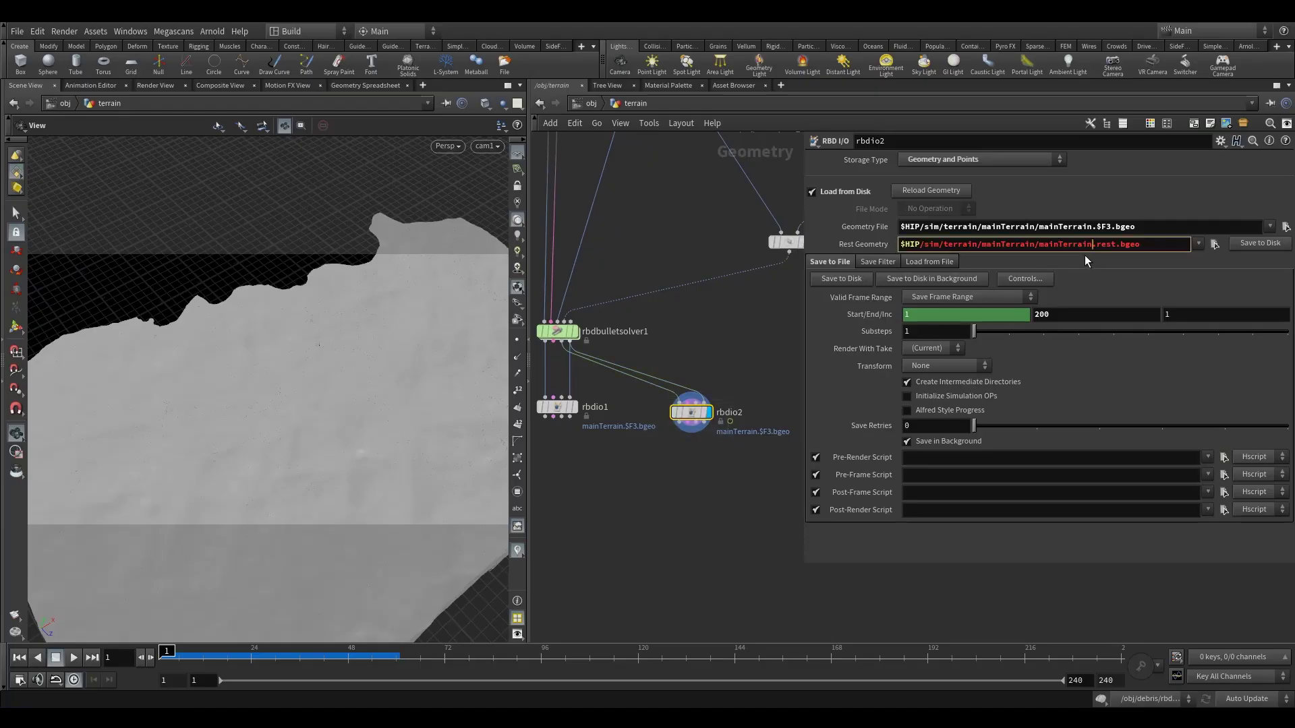
{"action": "type", "text": "Proxy"}
{"action": "key", "text": "Return"}
{"action": "left_click", "coordinate": [1249, 241]}
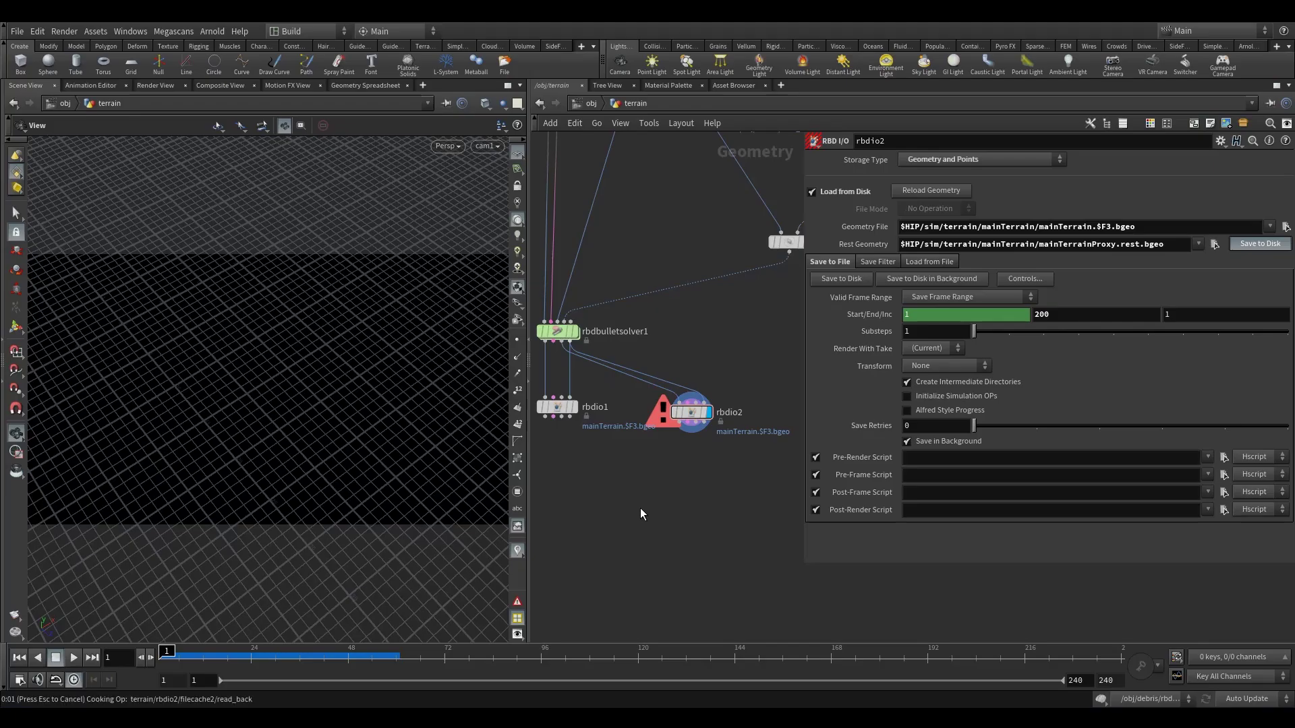
Step: Check the cached proxy terrain, add a Null node below rbdio2 and connect it to rbdio2's first output
{"action": "mouse_move", "coordinate": [697, 419]}
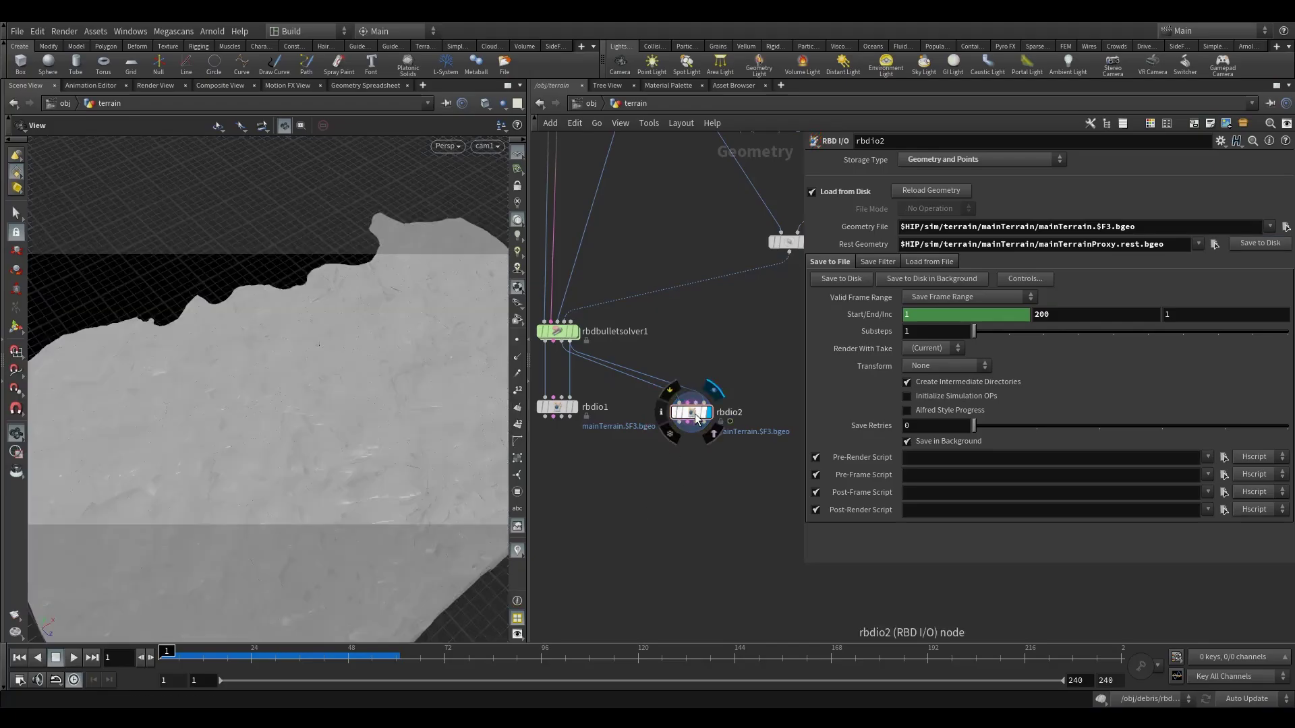
{"action": "left_click_drag", "start_coordinate": [376, 436], "coordinate": [310, 351]}
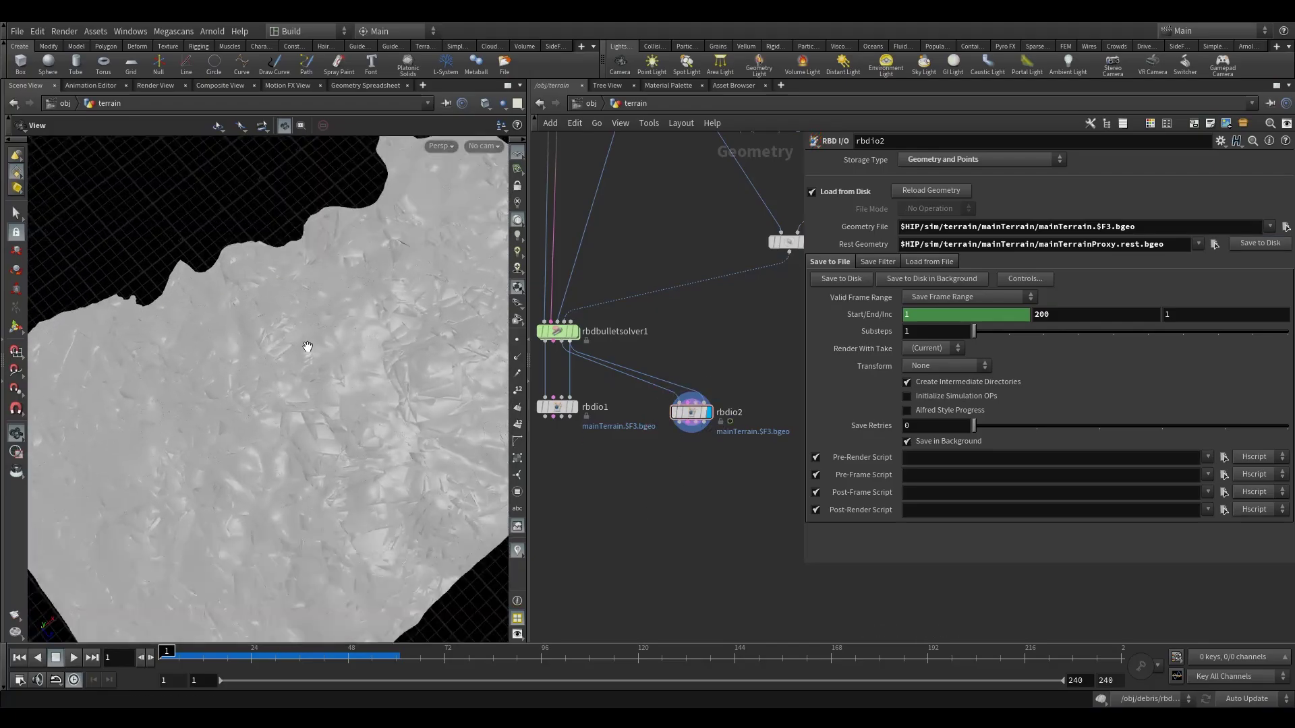
{"action": "right_click_drag", "start_coordinate": [309, 350], "coordinate": [499, 304]}
{"action": "left_click_drag", "start_coordinate": [499, 304], "coordinate": [358, 313]}
{"action": "scroll", "coordinate": [685, 471], "scroll_direction": "down", "scroll_amount": 1}
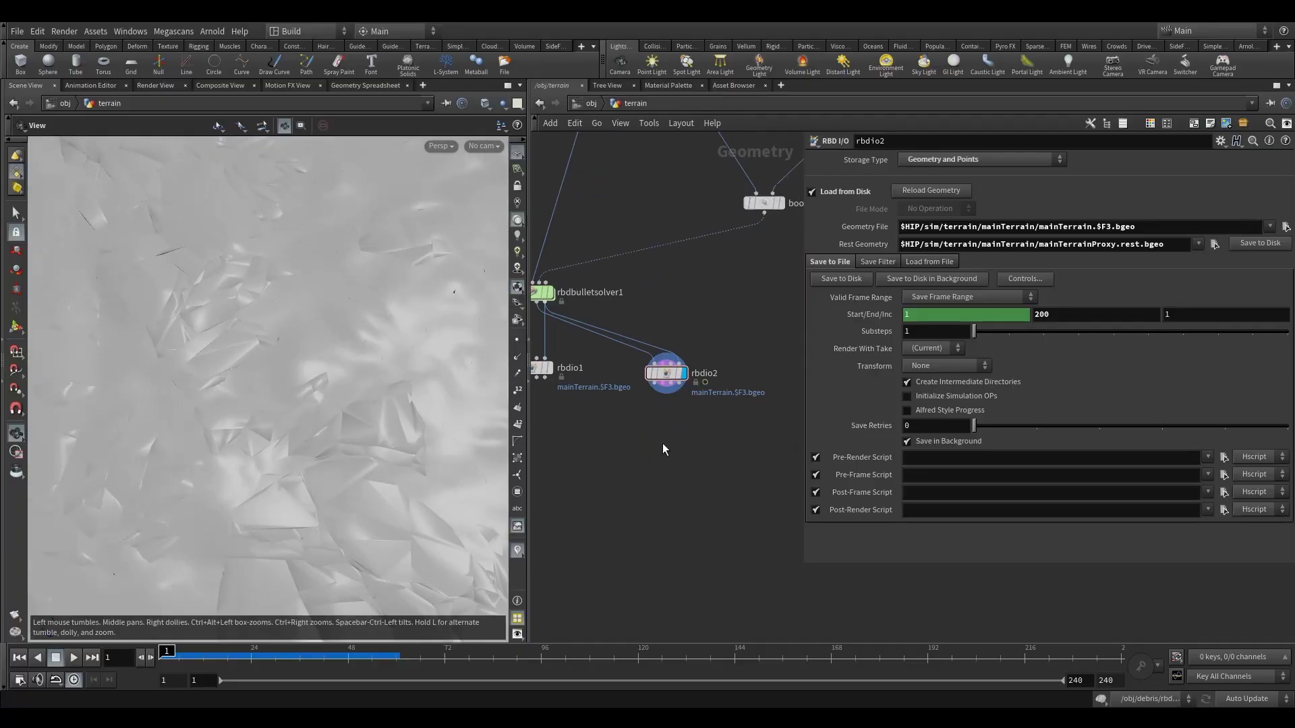
{"action": "key", "text": "Tab"}
{"action": "type", "text": "nu"}
{"action": "left_click", "coordinate": [783, 66]}
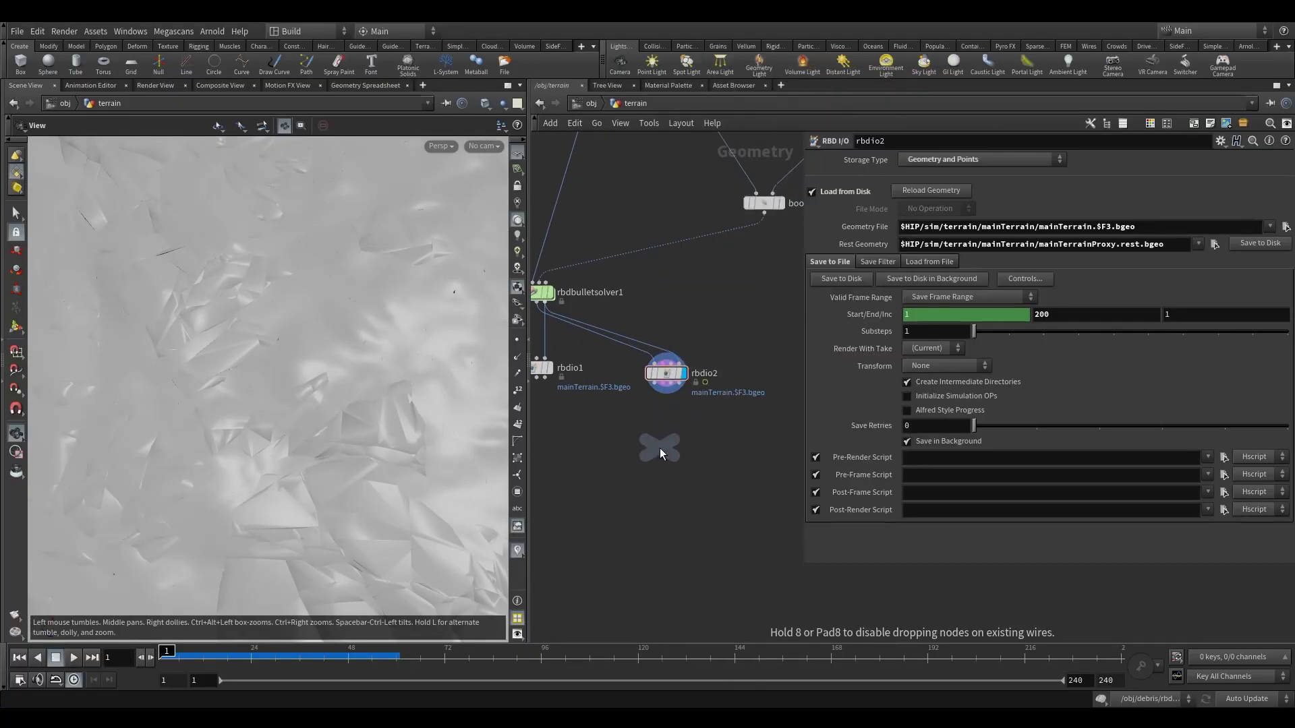
{"action": "left_click", "coordinate": [662, 446]}
{"action": "left_click_drag", "start_coordinate": [654, 383], "coordinate": [660, 435]}
{"action": "left_click_drag", "start_coordinate": [660, 447], "coordinate": [667, 453]}
Step: Rename the Null under rbdio2 to OUT_proxy_sim and copy the node
{"action": "left_click_drag", "start_coordinate": [687, 452], "coordinate": [693, 453]}
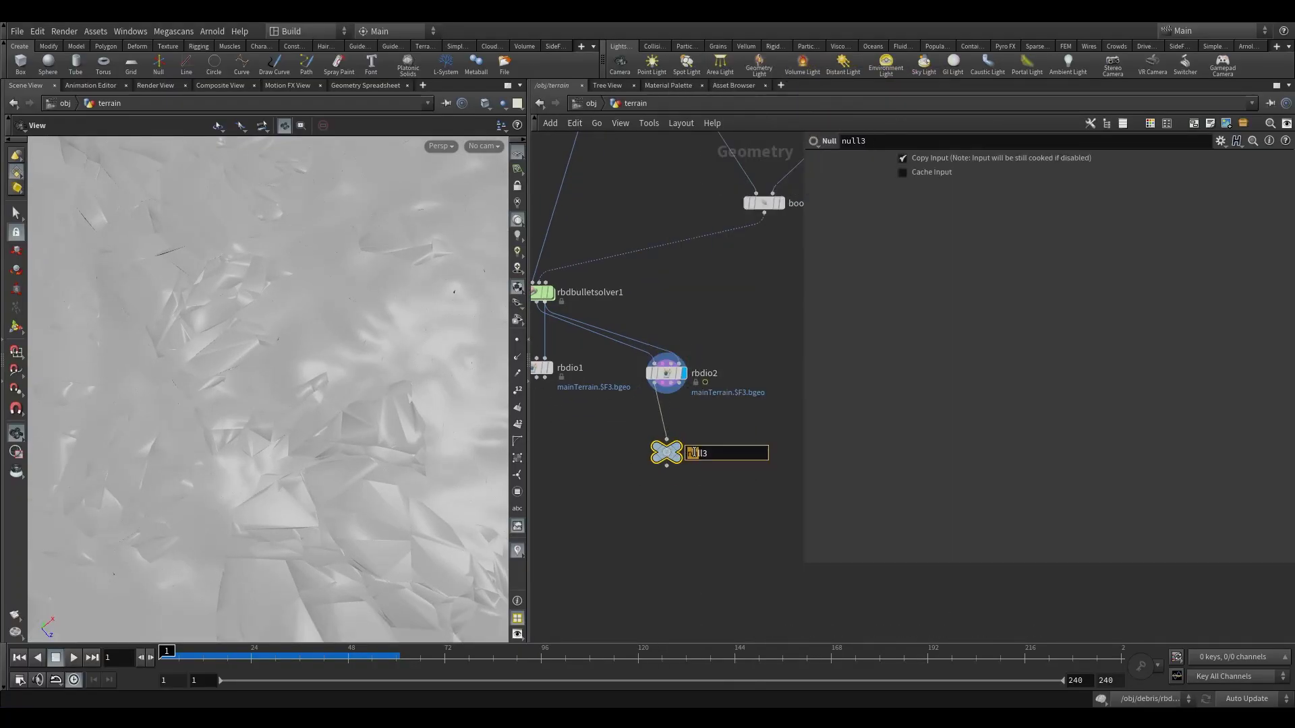
{"action": "left_click", "coordinate": [715, 443]}
{"action": "double_click", "coordinate": [697, 454]}
{"action": "type", "text": "OUT_proxy"}
{"action": "key", "text": "Return"}
{"action": "key", "text": "ctrl+c"}
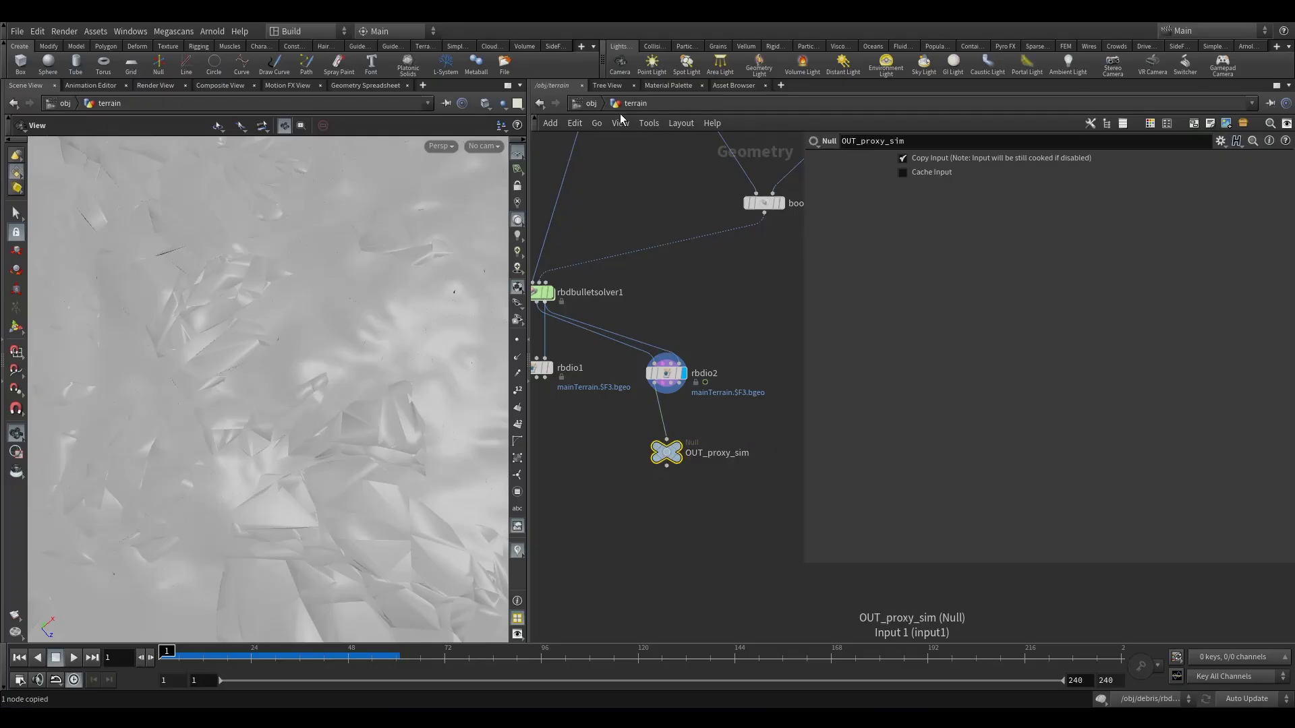
Step: Return to the object level, close the Houdini Console window and enter the debris object's network
{"action": "key", "text": "u"}
{"action": "double_click", "coordinate": [589, 290]}
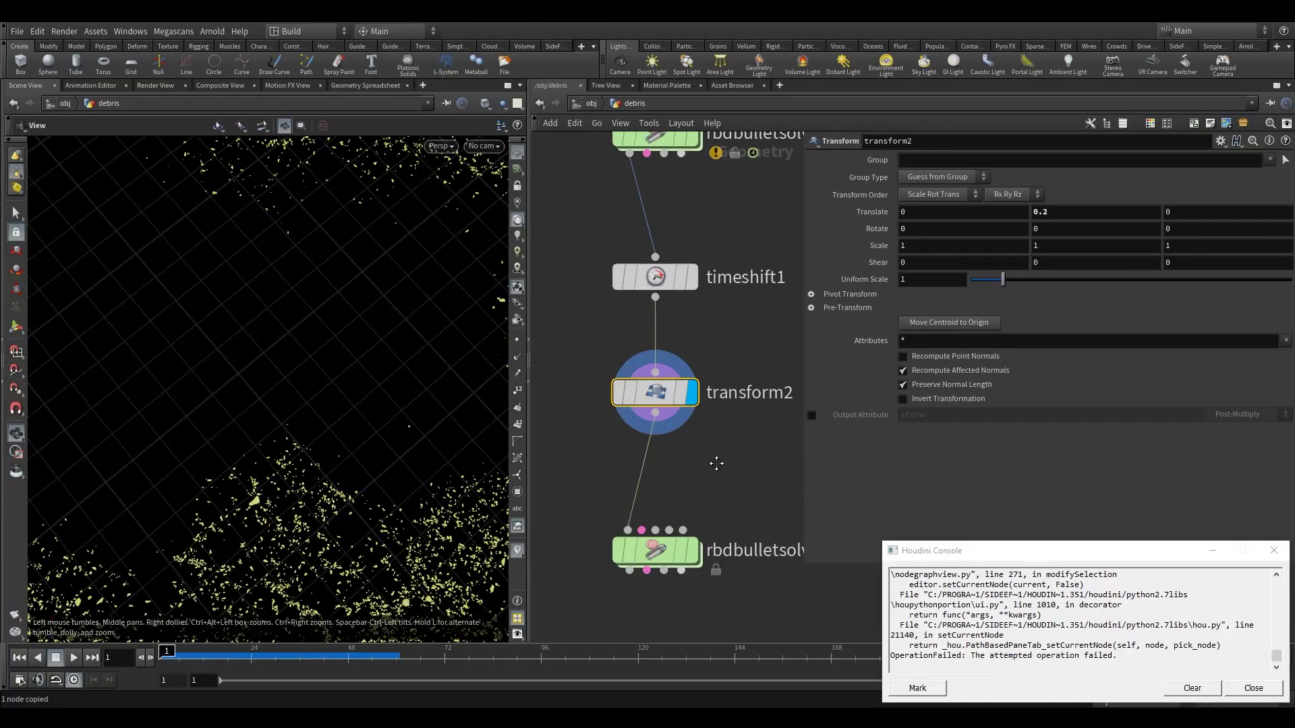
{"action": "key", "text": "u"}
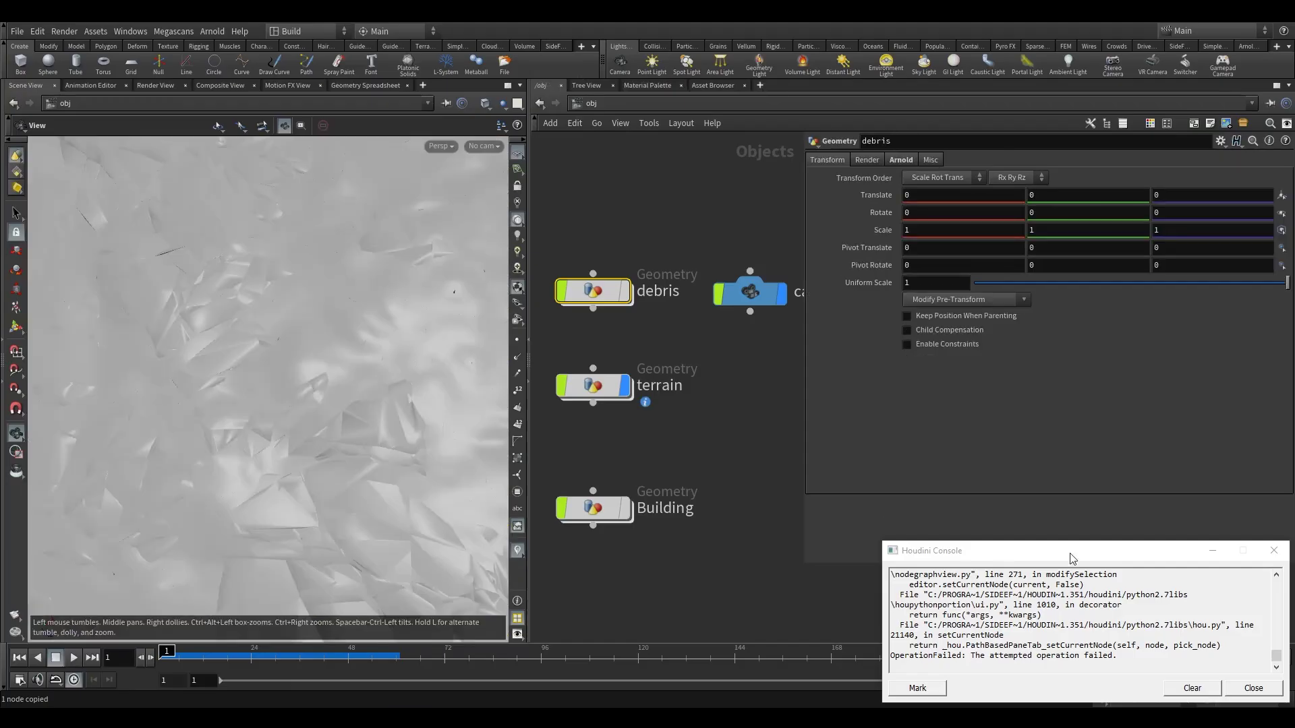
{"action": "left_click", "coordinate": [1274, 551]}
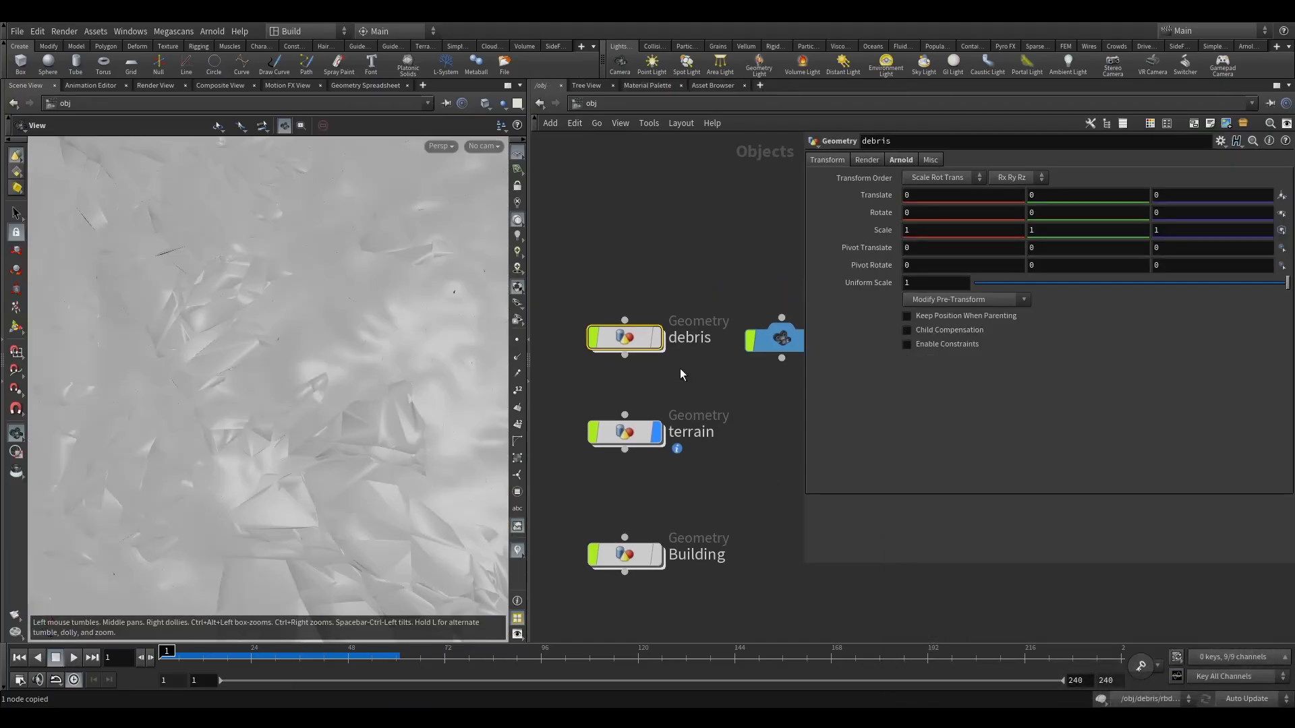
{"action": "double_click", "coordinate": [625, 337]}
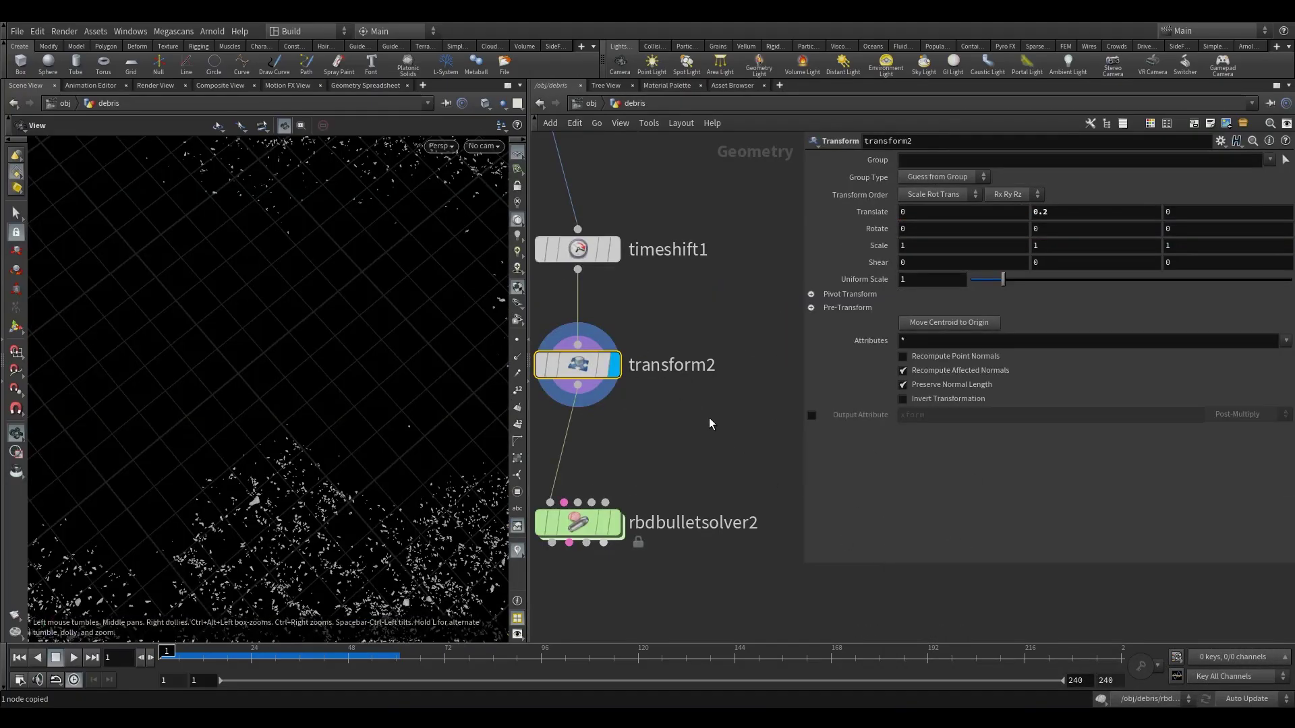
Step: Add an Object Merge node beside transform2 in the debris network
{"action": "scroll", "coordinate": [704, 423], "scroll_direction": "down", "scroll_amount": 5}
{"action": "left_click_drag", "start_coordinate": [803, 384], "coordinate": [928, 385]}
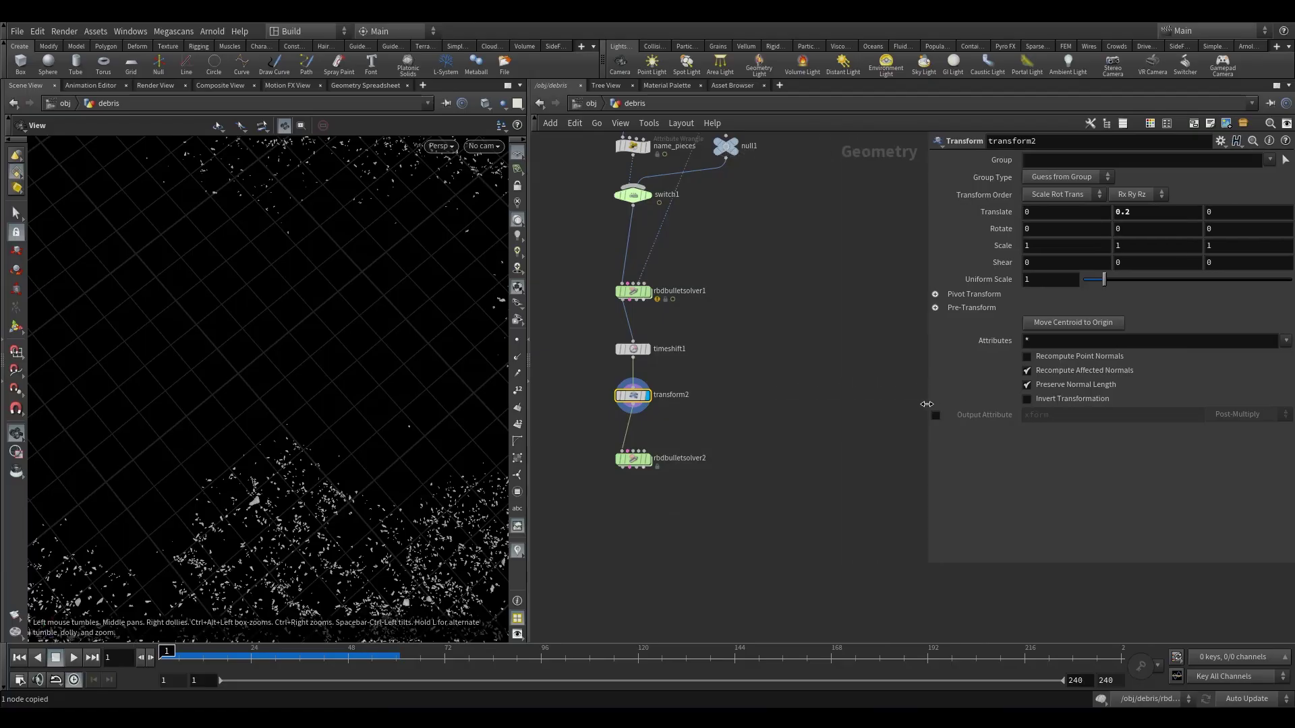
{"action": "key", "text": "Tab"}
{"action": "type", "text": "o"}
{"action": "key", "text": "Escape"}
{"action": "key", "text": "Tab"}
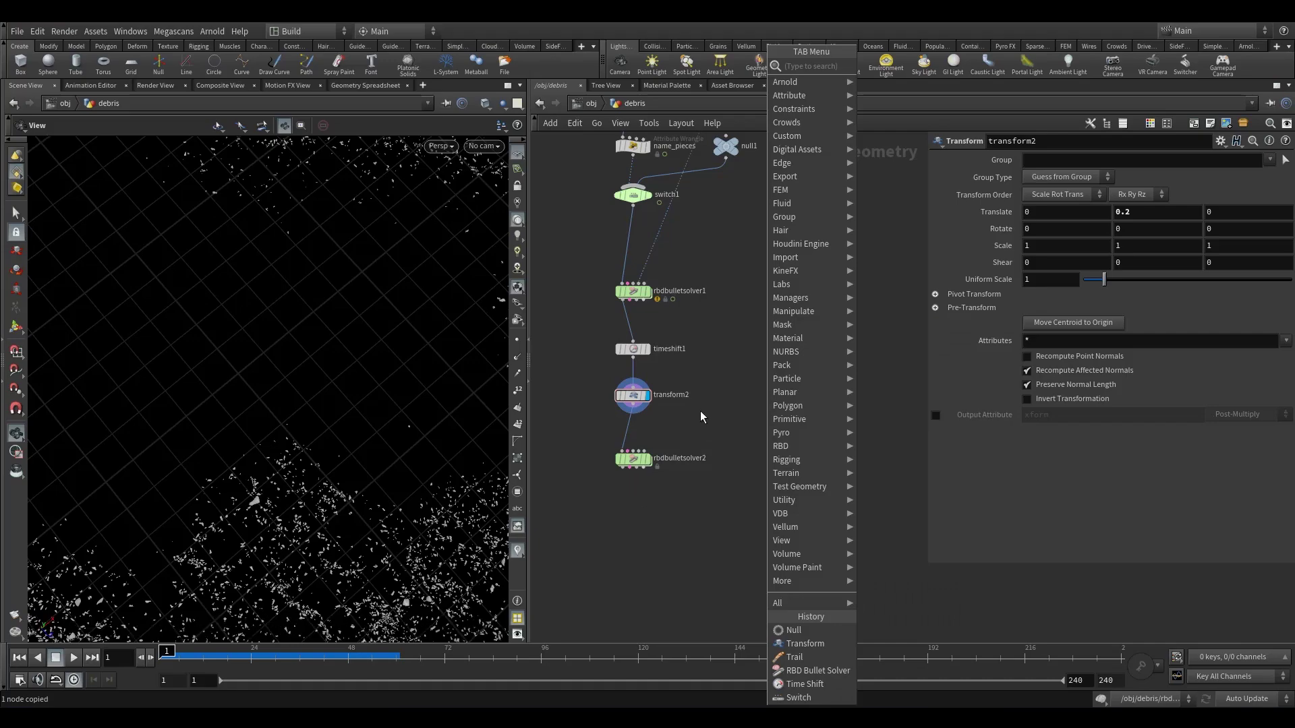
{"action": "type", "text": "om"}
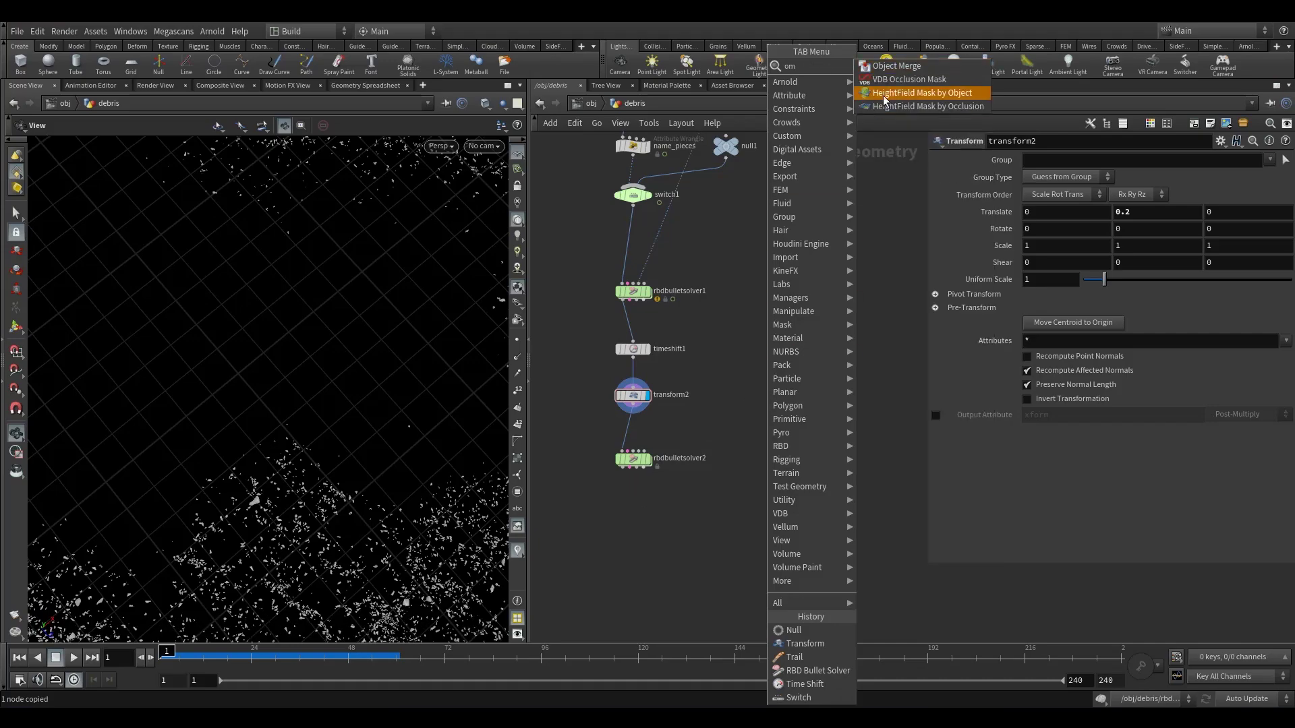
{"action": "left_click", "coordinate": [898, 66]}
{"action": "left_click", "coordinate": [747, 395]}
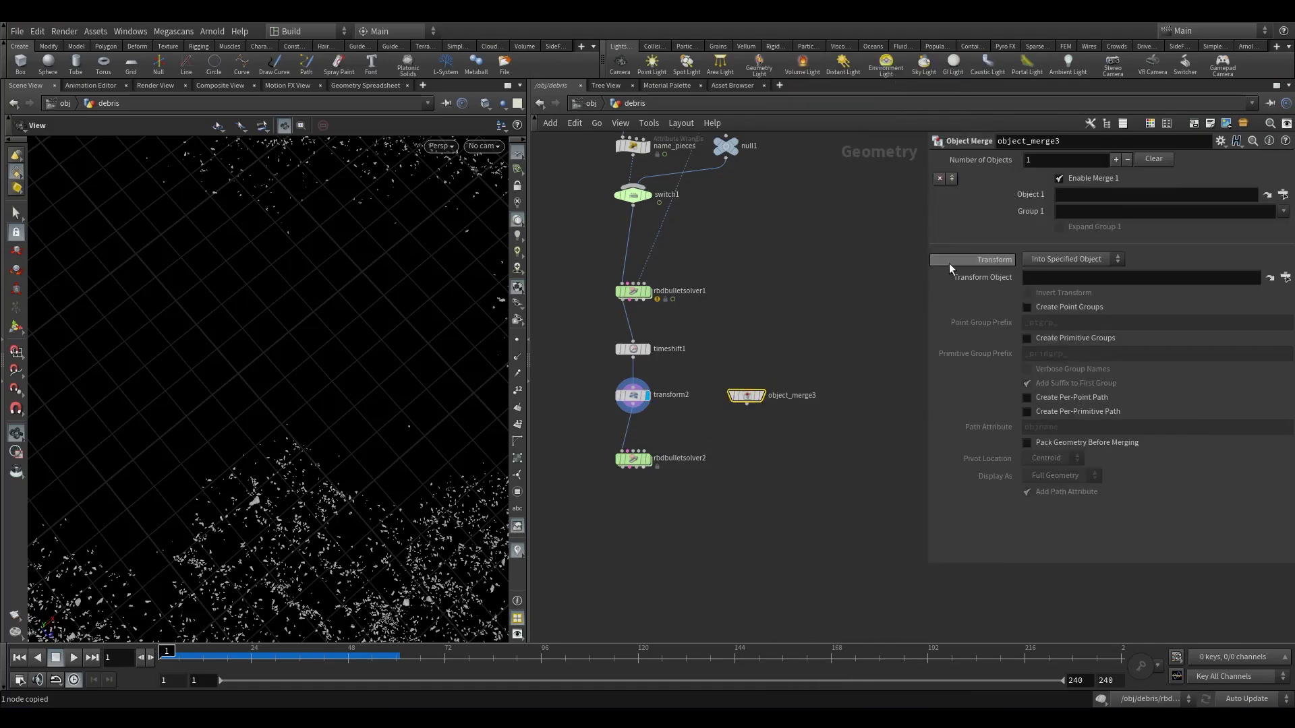
Step: Set the new Object Merge's Object 1 path to /obj/terrain/OUT_proxy_sim and display the node to view the terrain
{"action": "left_click", "coordinate": [1057, 195]}
{"action": "key", "text": "ctrl+v"}
{"action": "left_click", "coordinate": [865, 245]}
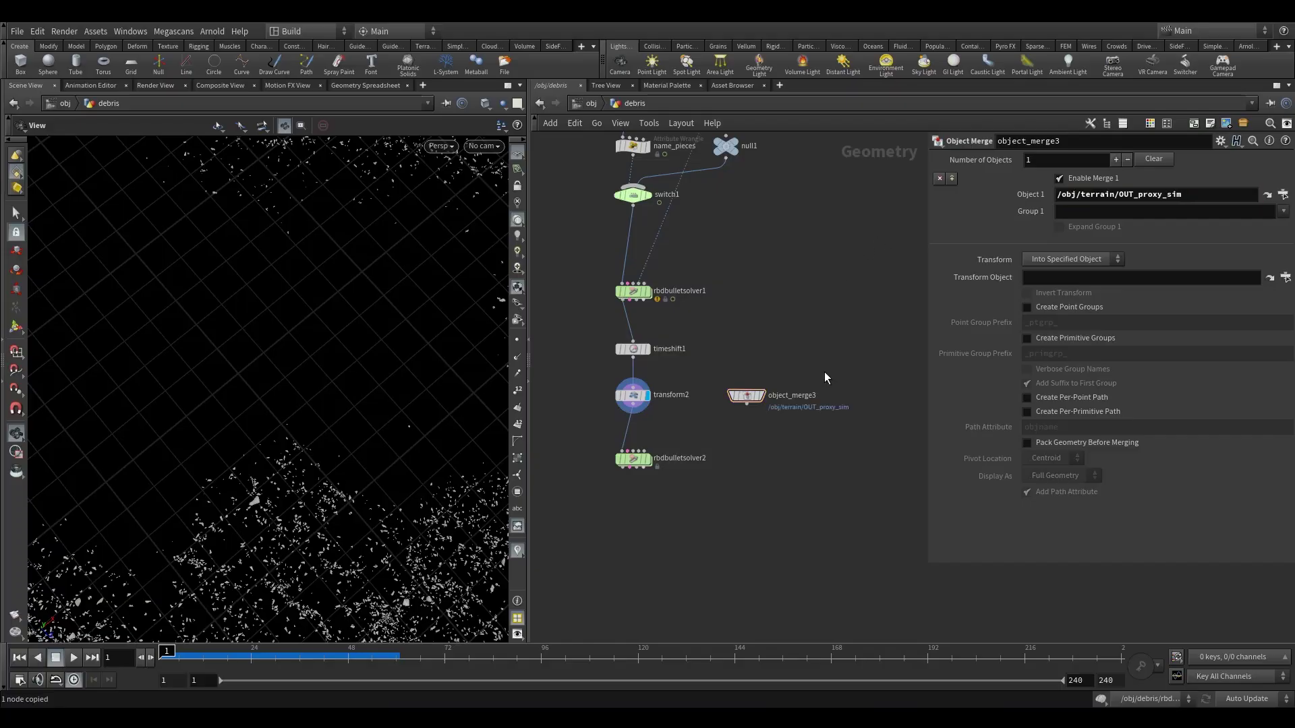
{"action": "left_click", "coordinate": [767, 375]}
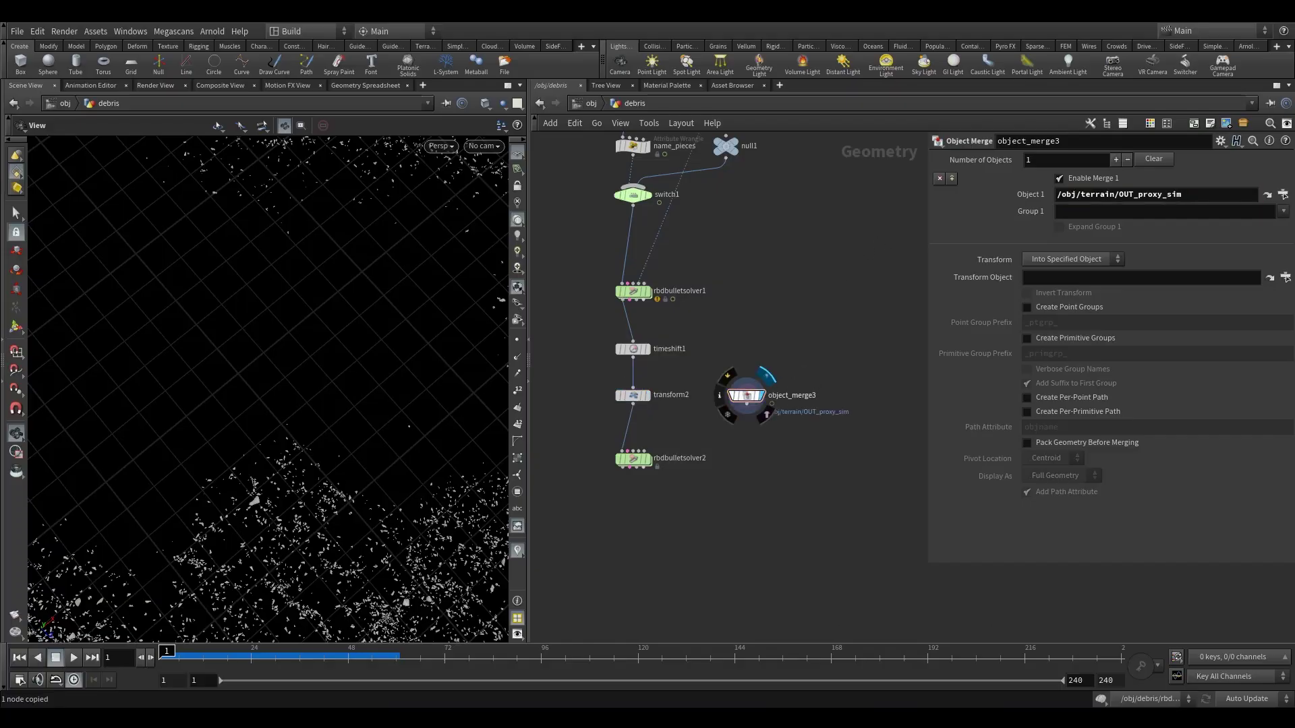
{"action": "scroll", "coordinate": [708, 465], "scroll_direction": "up", "scroll_amount": 3}
{"action": "right_click_drag", "start_coordinate": [388, 431], "coordinate": [243, 436]}
{"action": "left_click_drag", "start_coordinate": [243, 436], "coordinate": [317, 454]}
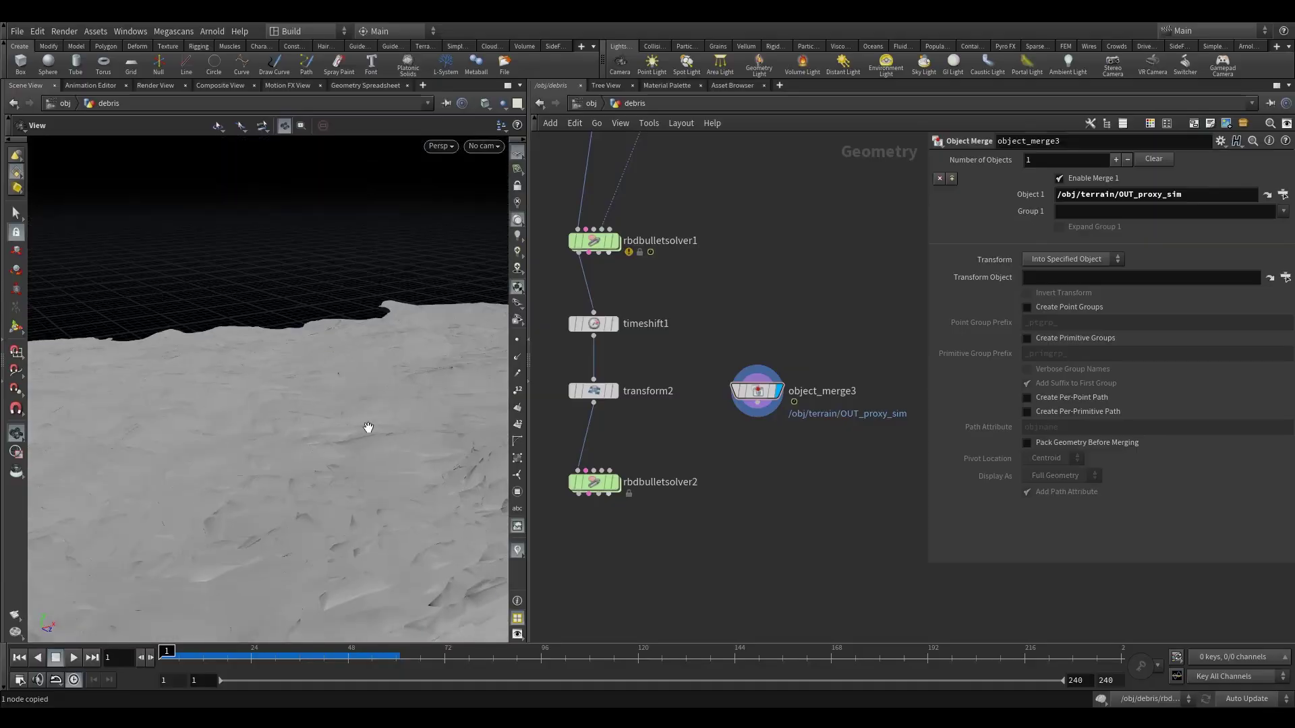
Step: Add a Time Shift node directly below the terrain Object Merge and connect it
{"action": "key", "text": "Tab"}
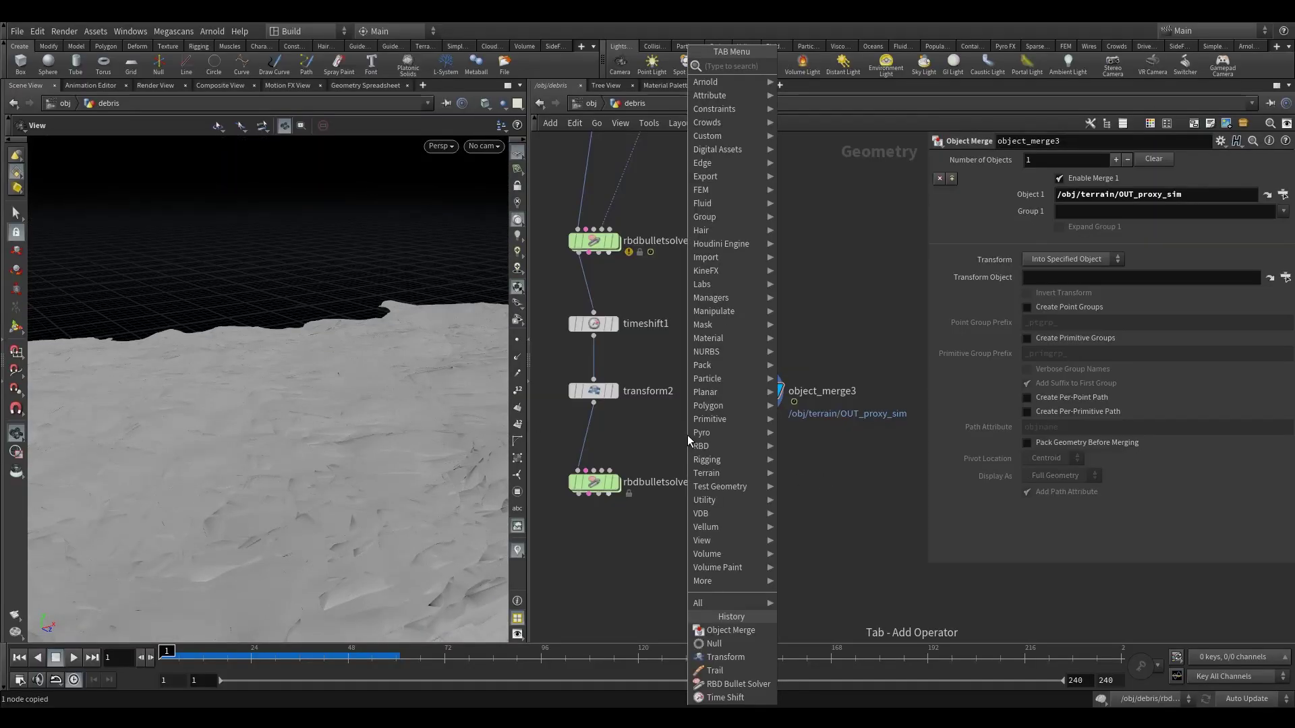
{"action": "mouse_move", "coordinate": [701, 435]}
{"action": "left_click", "coordinate": [842, 90]}
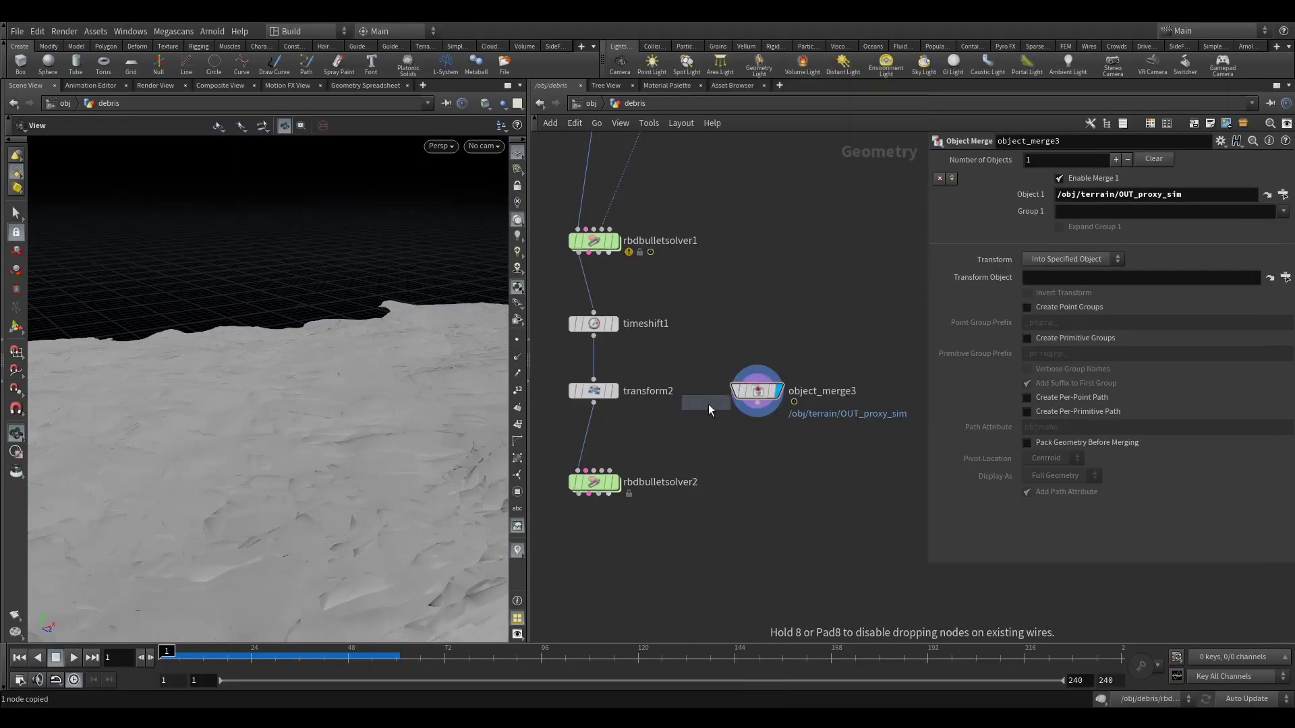
{"action": "left_click", "coordinate": [762, 451]}
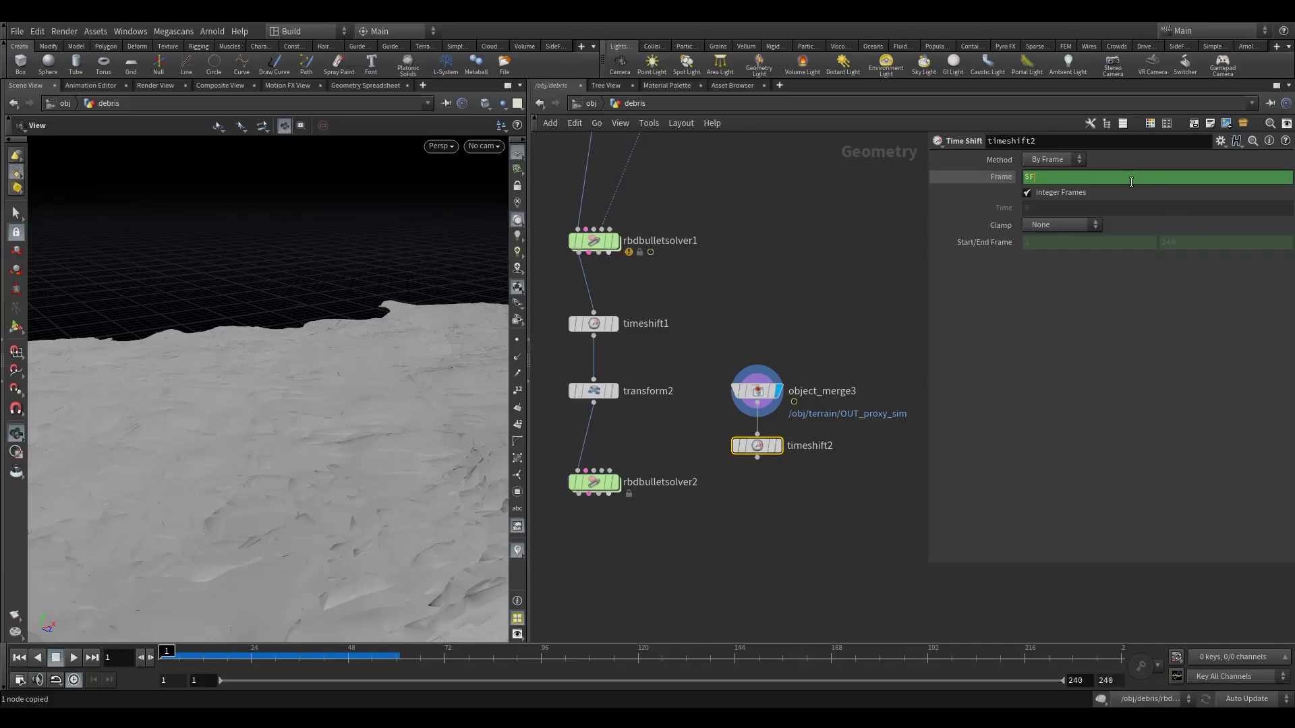
Step: Set the new Time Shift's frame to $F-10 and its clamp to Clamp to First
{"action": "type", "text": "10"}
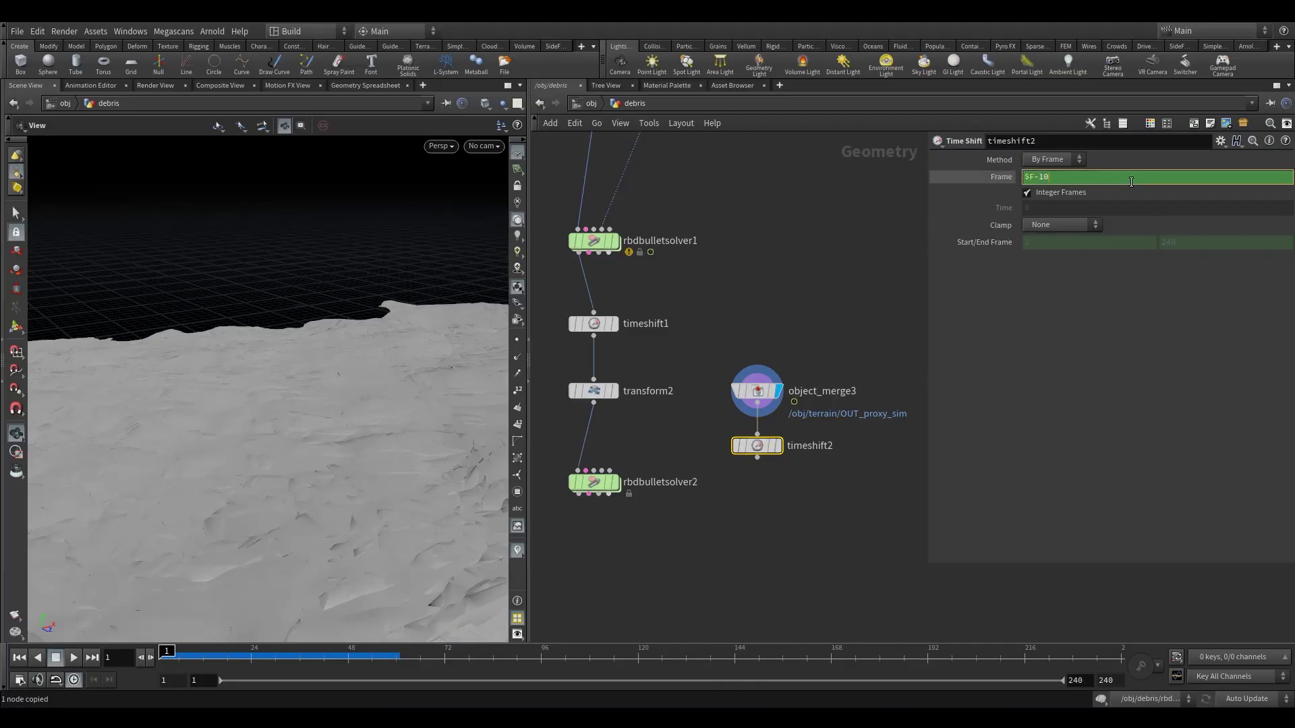
{"action": "left_click", "coordinate": [739, 263]}
{"action": "left_click", "coordinate": [1042, 225]}
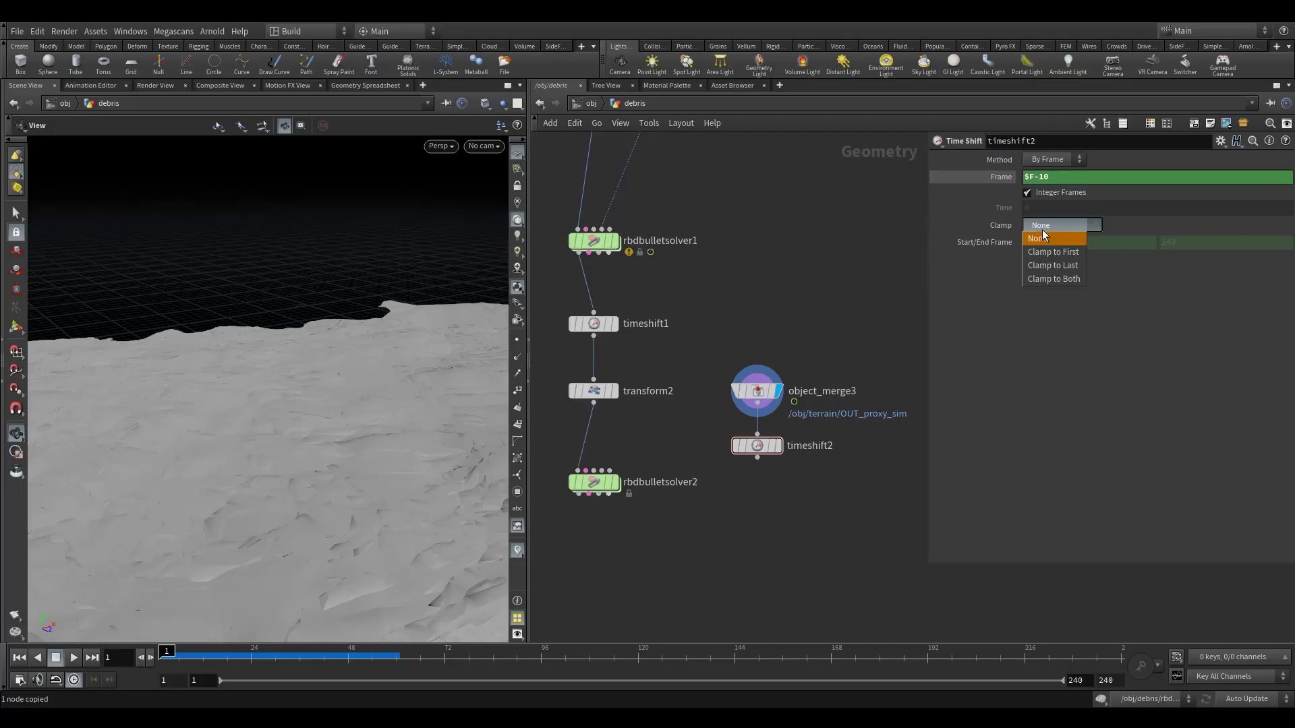
{"action": "left_click", "coordinate": [1053, 251]}
Step: Display the terrain Time Shift, scrub to frame 29 to examine the delayed terrain motion, and return to the first frame
{"action": "mouse_move", "coordinate": [761, 448]}
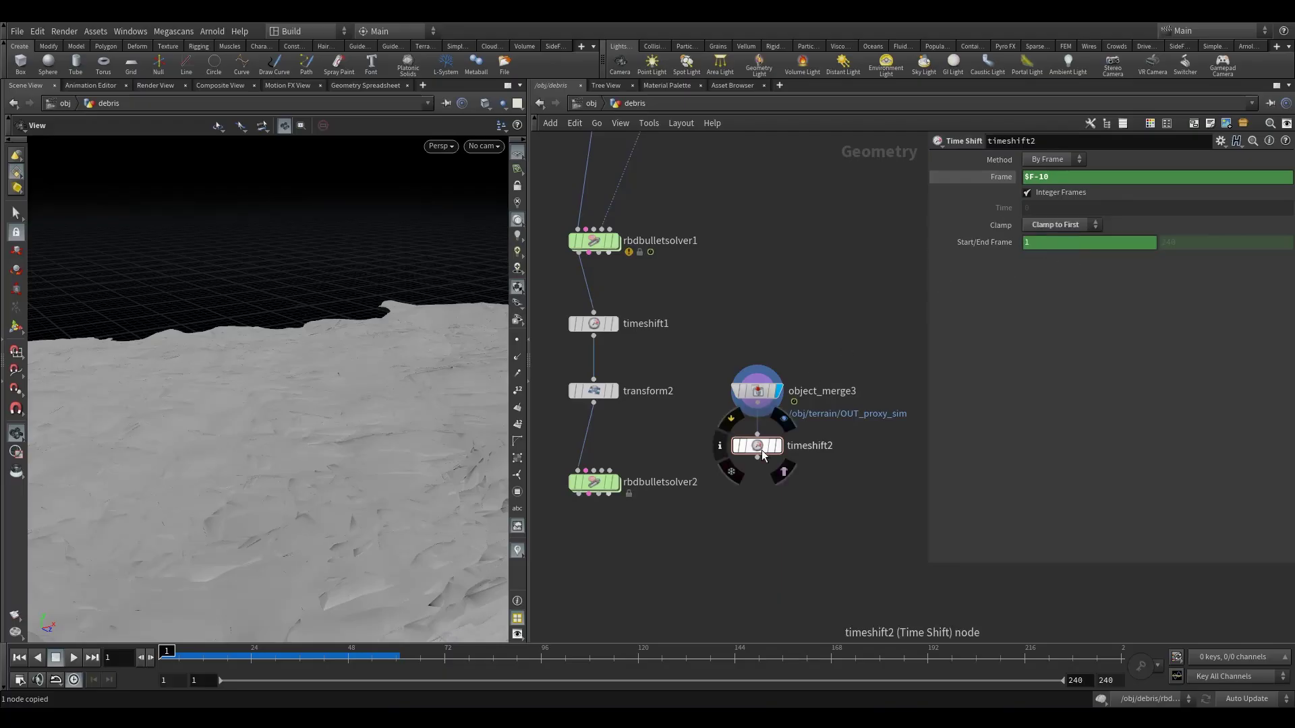
{"action": "left_click", "coordinate": [198, 653]}
{"action": "left_click_drag", "start_coordinate": [322, 411], "coordinate": [113, 624]}
{"action": "left_click", "coordinate": [20, 657]}
{"action": "left_click_drag", "start_coordinate": [198, 659], "coordinate": [226, 658]}
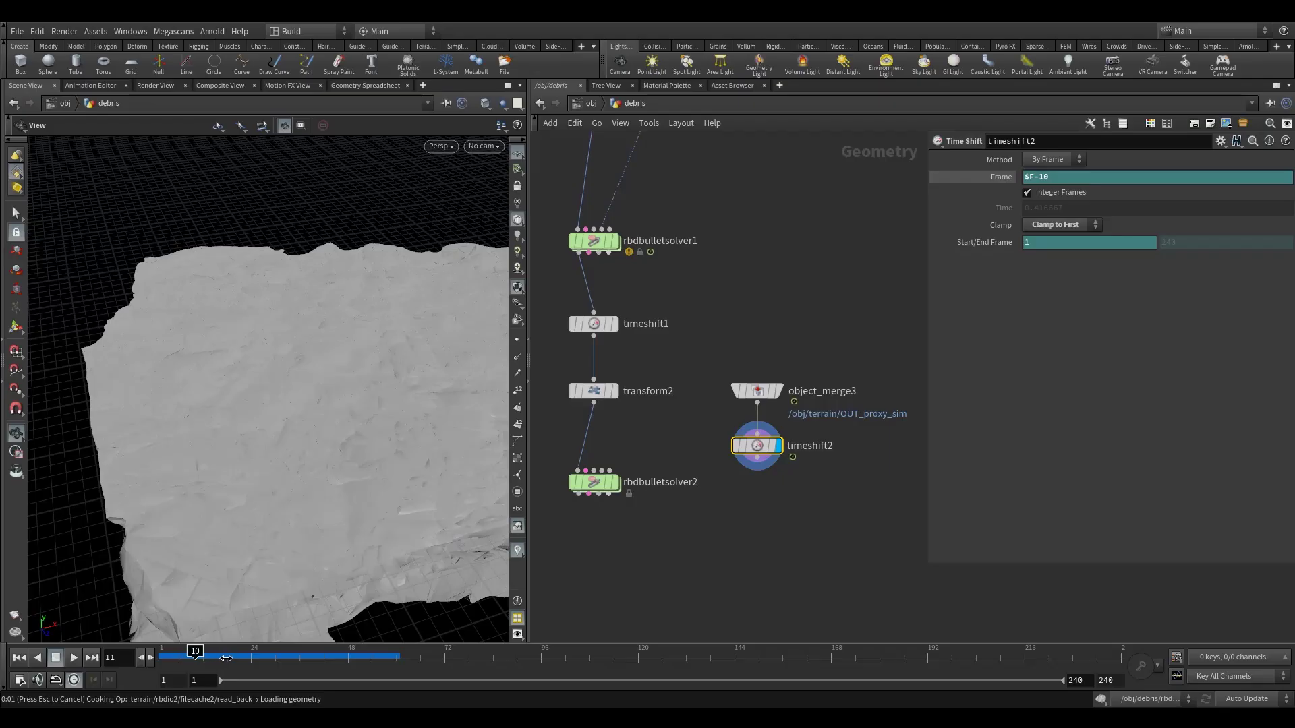
{"action": "key", "text": "Right"}
{"action": "key", "text": "Right"}
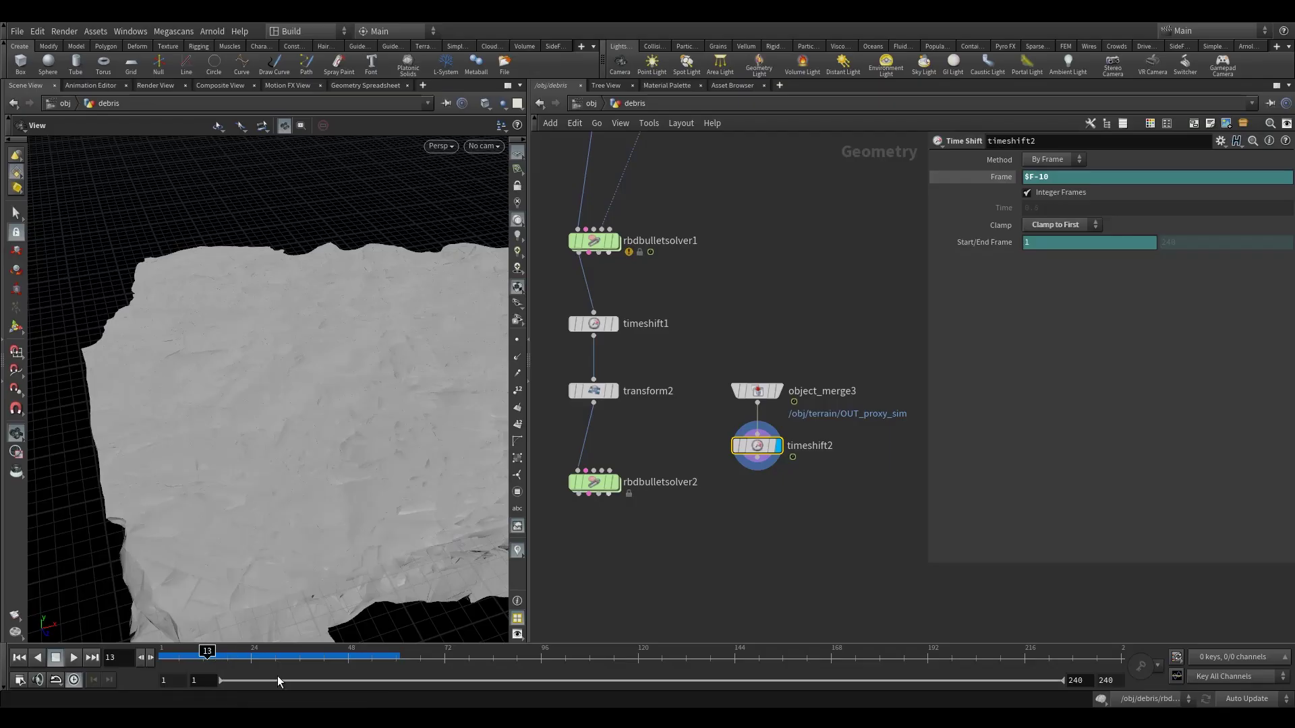
{"action": "left_click_drag", "start_coordinate": [221, 433], "coordinate": [178, 439]}
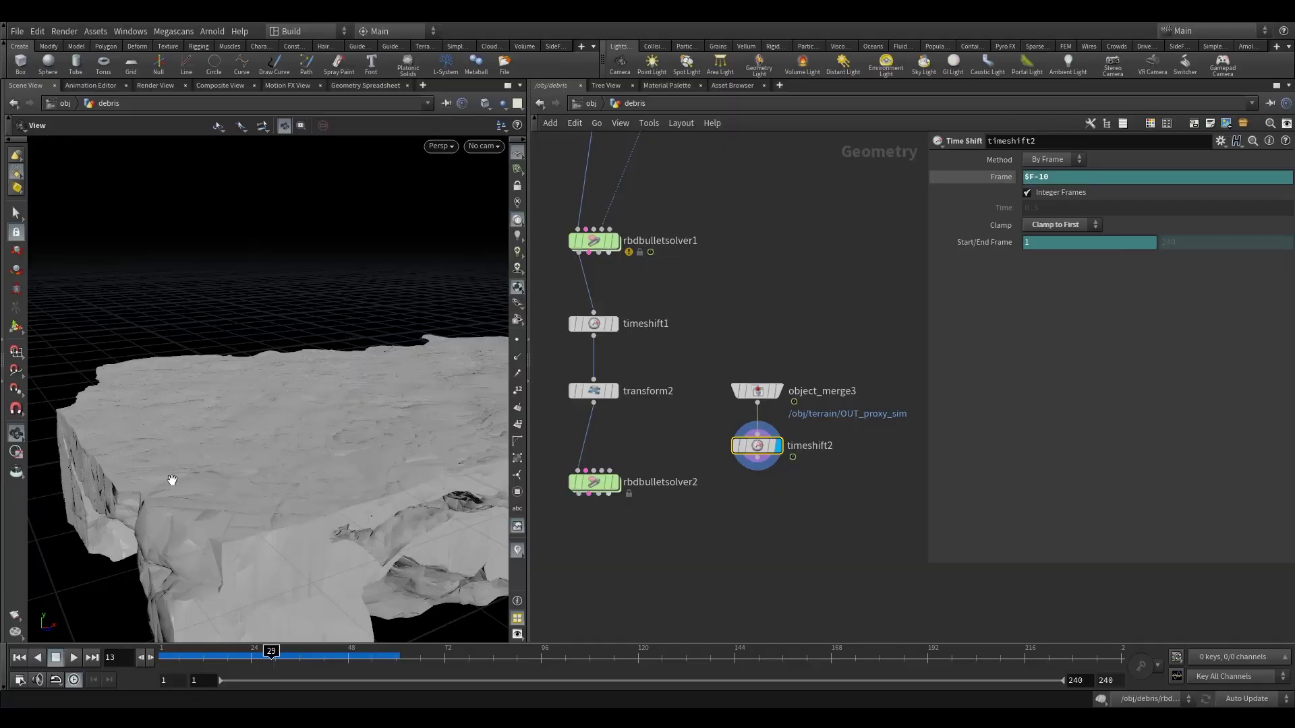
{"action": "left_click_drag", "start_coordinate": [220, 483], "coordinate": [434, 492]}
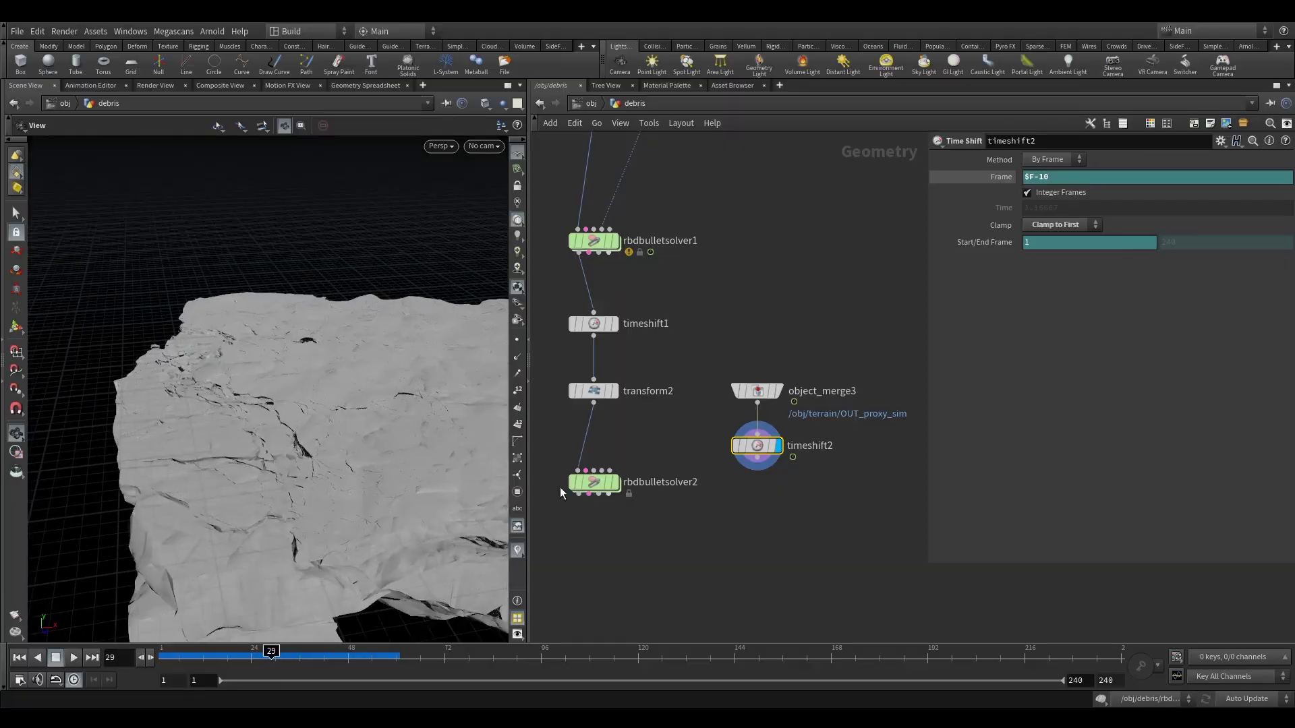
{"action": "middle_click_drag", "start_coordinate": [656, 506], "coordinate": [700, 503]}
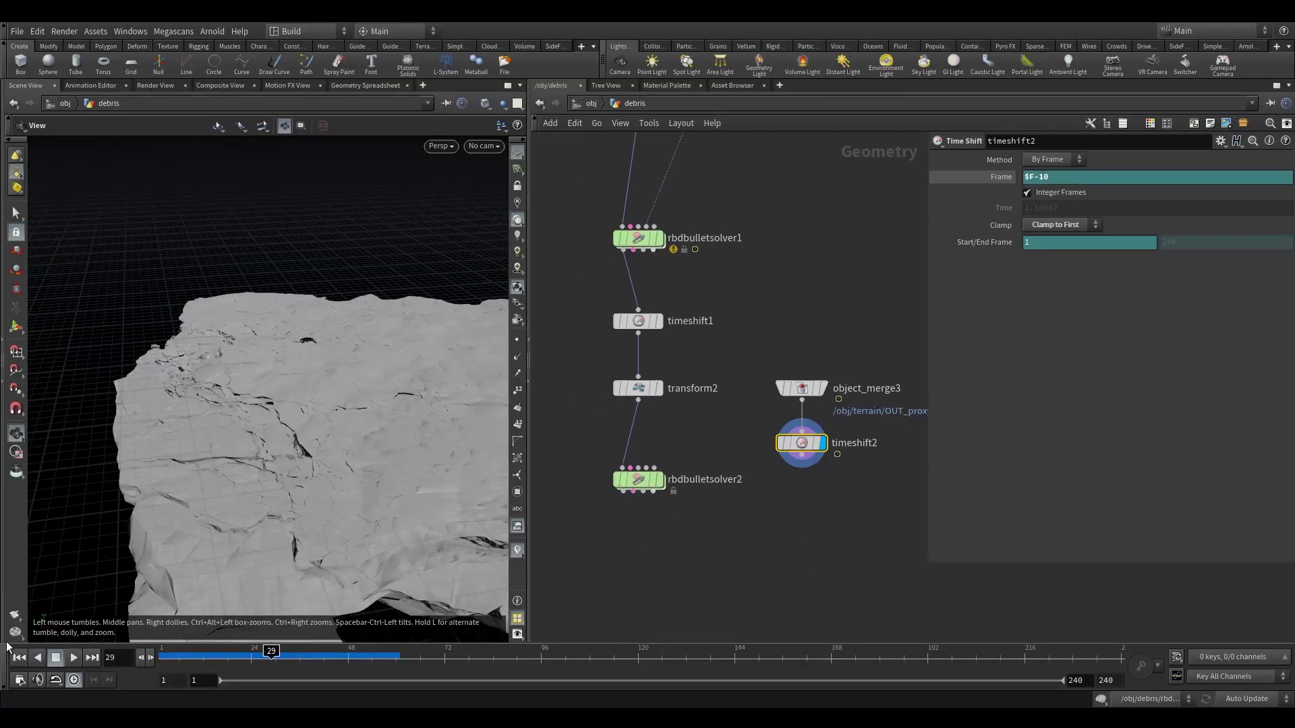
{"action": "key", "text": "ctrl+Up"}
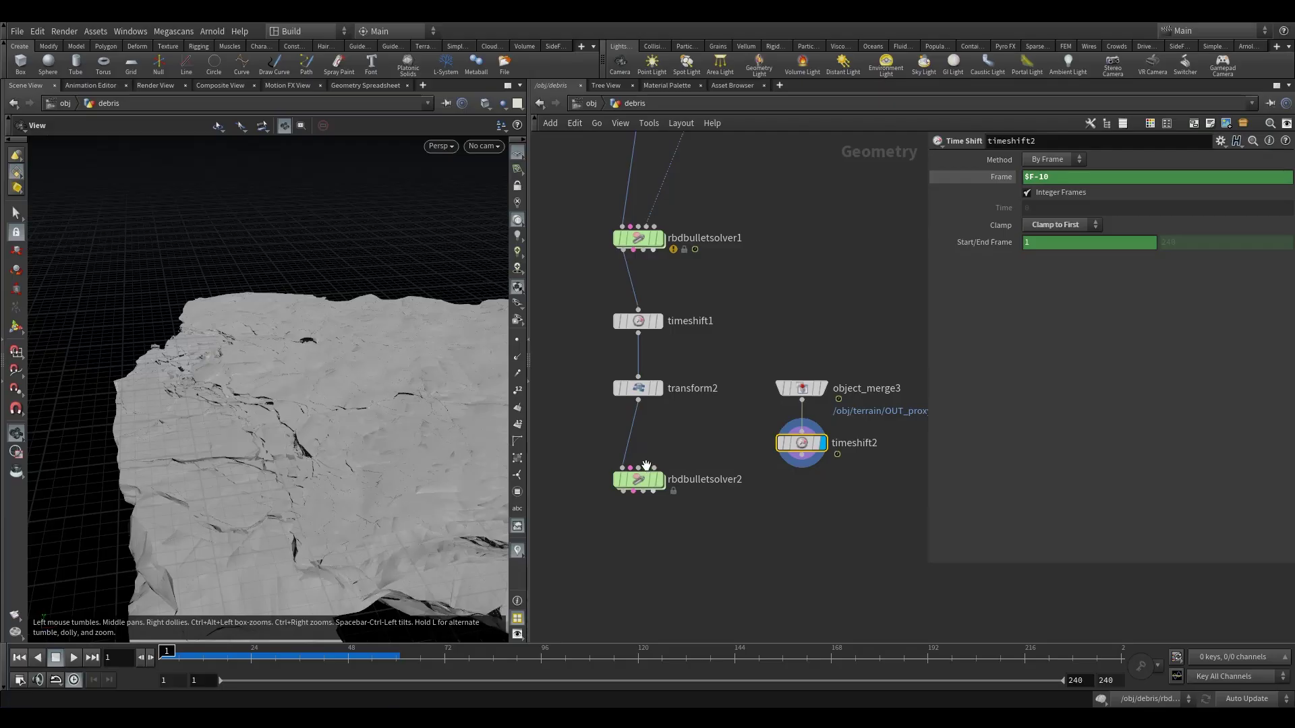
Step: Connect the terrain Time Shift to rbdbulletsolver2's Collision Geometry input and move the solver further down
{"action": "left_click_drag", "start_coordinate": [647, 468], "coordinate": [803, 459]}
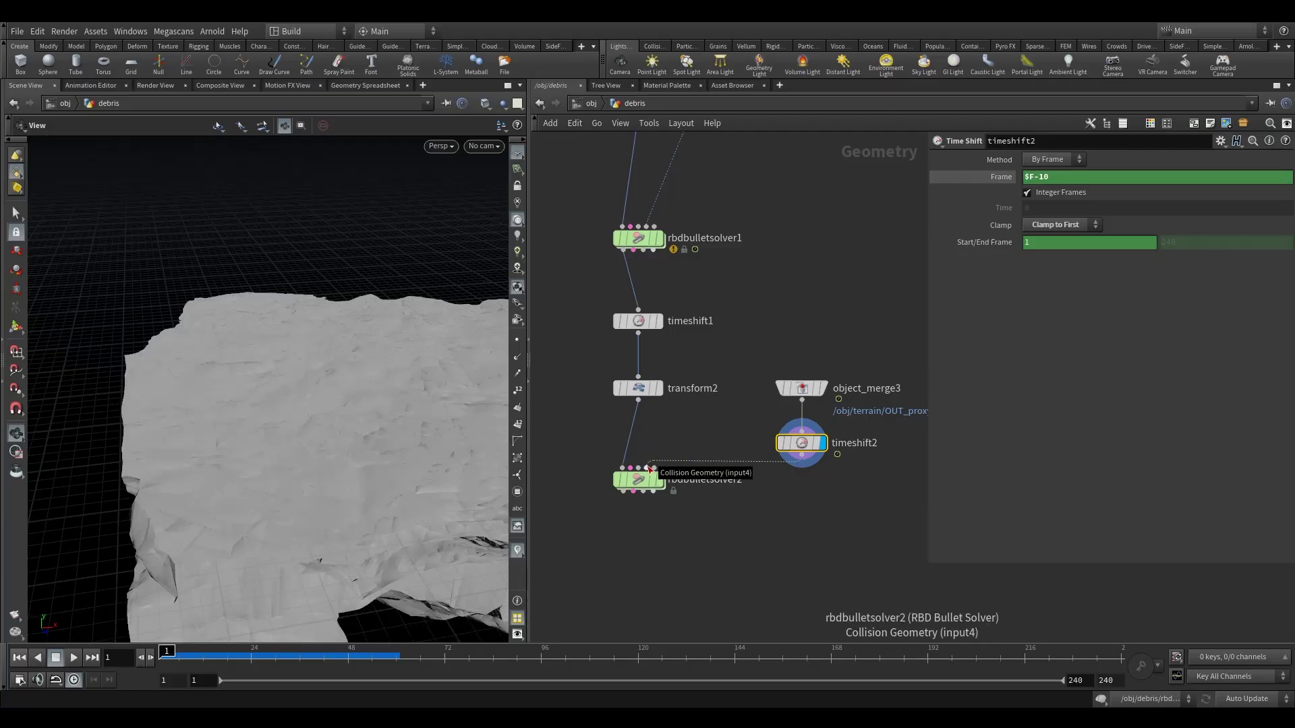
{"action": "left_click_drag", "start_coordinate": [643, 483], "coordinate": [643, 521]}
{"action": "left_click", "coordinate": [760, 444]}
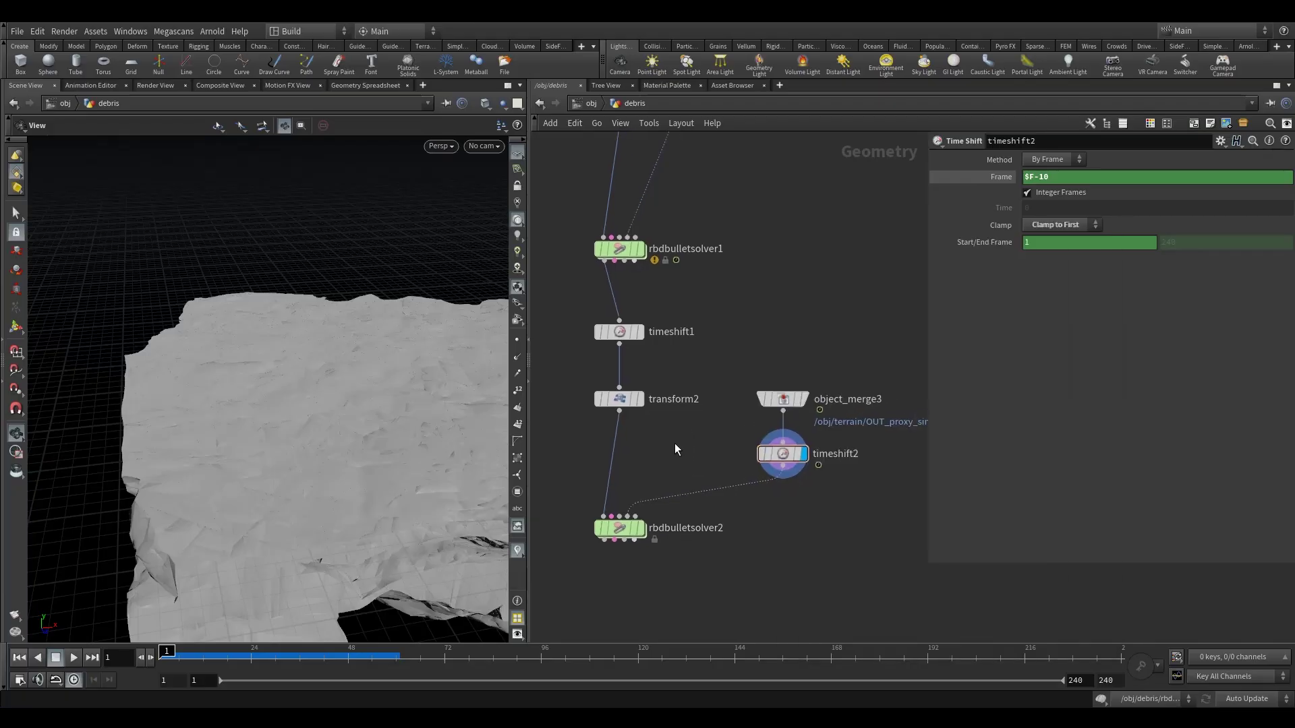
Step: Insert an Attribute Delete node between the terrain Time Shift and rbdbulletsolver2, making room for it above the solver
{"action": "key", "text": "Tab"}
{"action": "type", "text": "ad"}
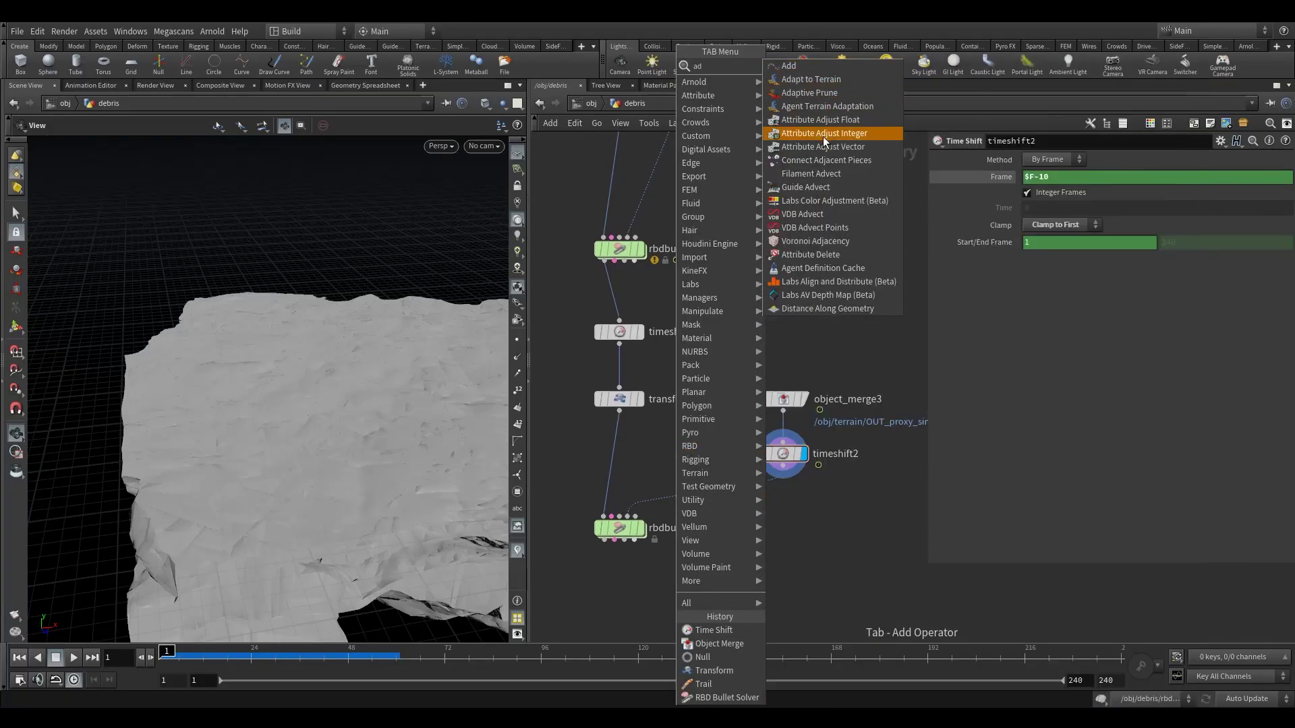
{"action": "left_click", "coordinate": [827, 255]}
{"action": "left_click", "coordinate": [729, 487]}
{"action": "left_click_drag", "start_coordinate": [730, 504], "coordinate": [782, 511]}
{"action": "left_click_drag", "start_coordinate": [725, 496], "coordinate": [776, 518]}
Step: Set the Attribute Delete node to remove the active point attribute from the terrain collision geometry
{"action": "left_click", "coordinate": [1286, 188]}
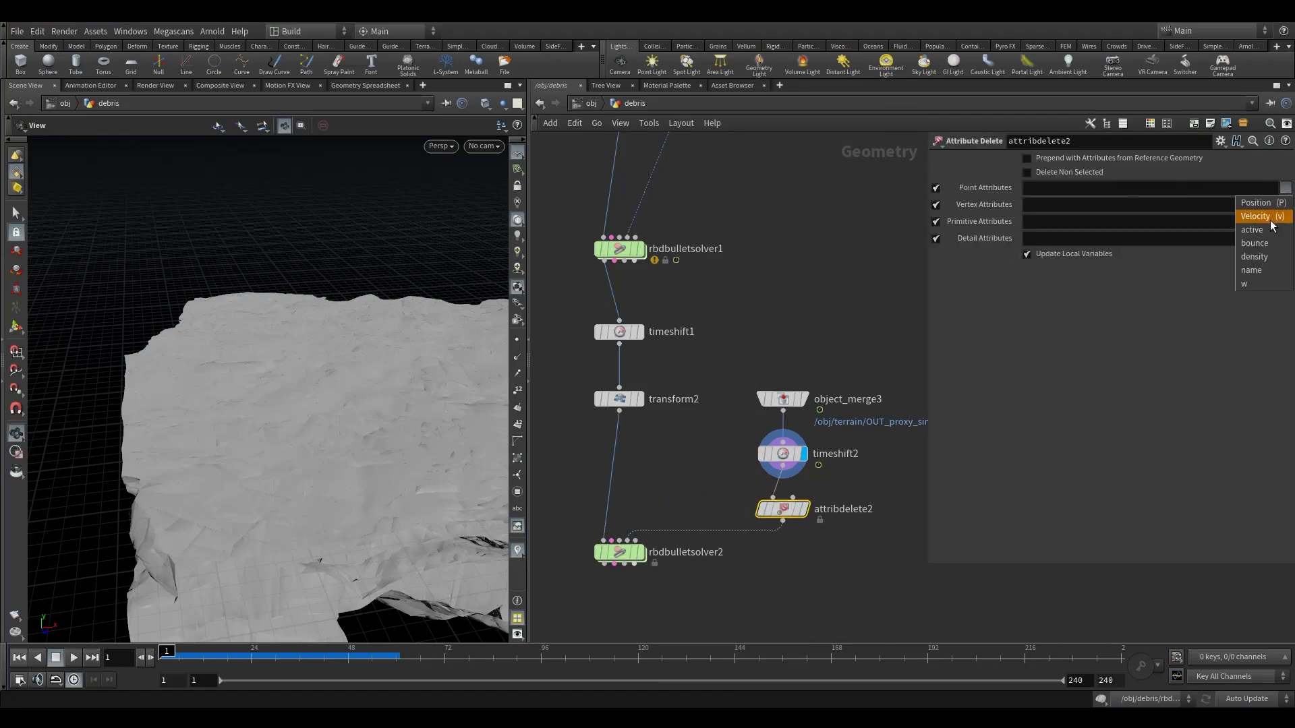
{"action": "left_click", "coordinate": [1255, 235]}
{"action": "left_click", "coordinate": [1286, 188]}
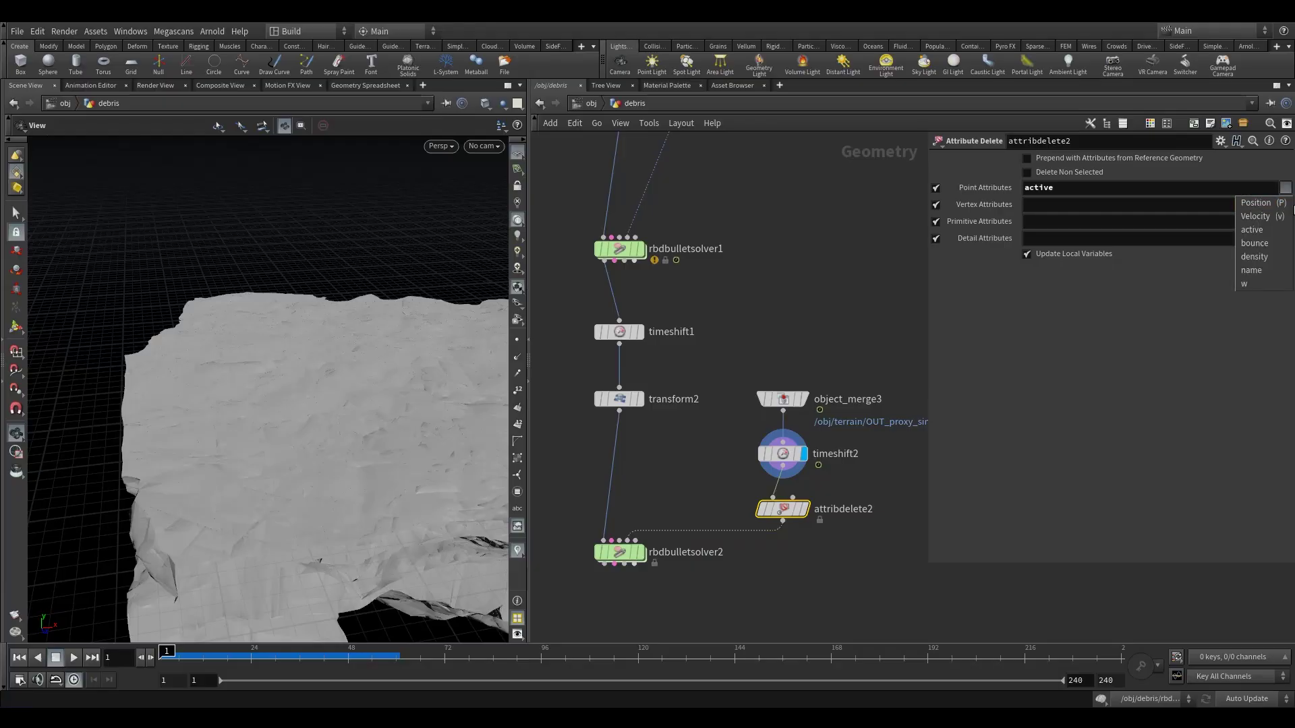
{"action": "key", "text": "Escape"}
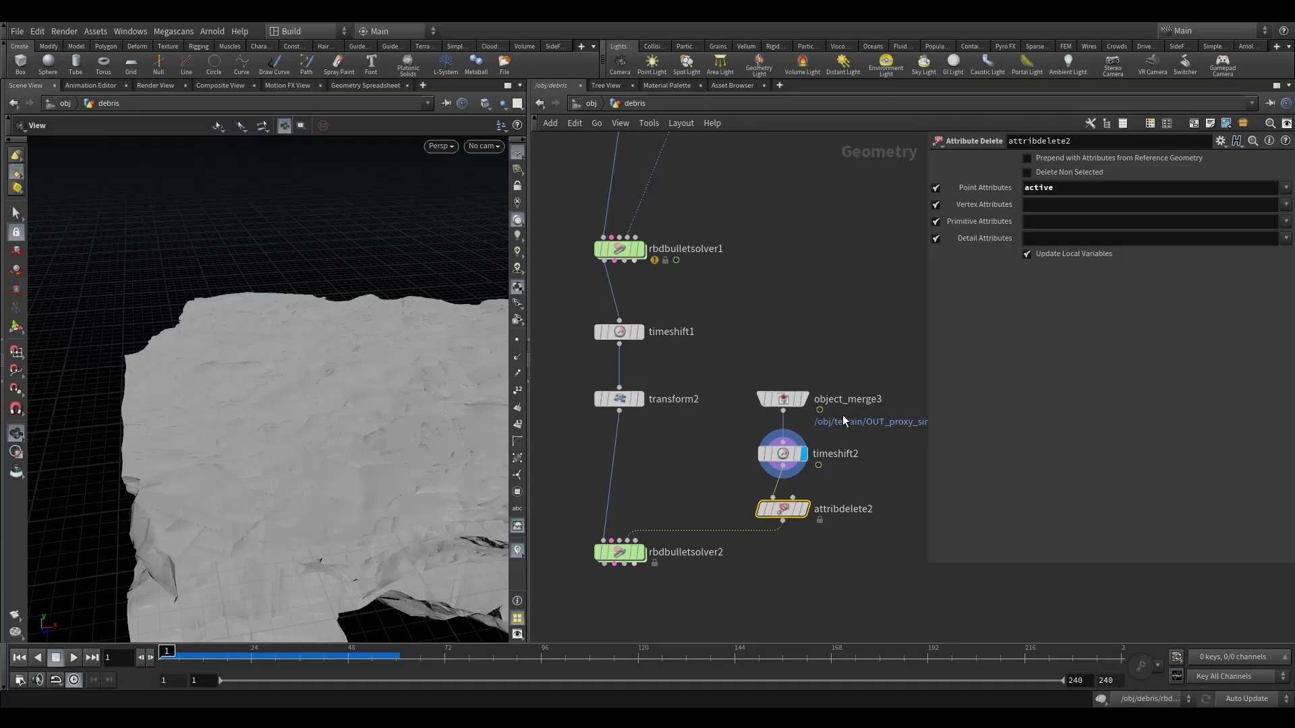
{"action": "middle_click_drag", "start_coordinate": [696, 490], "coordinate": [749, 445]}
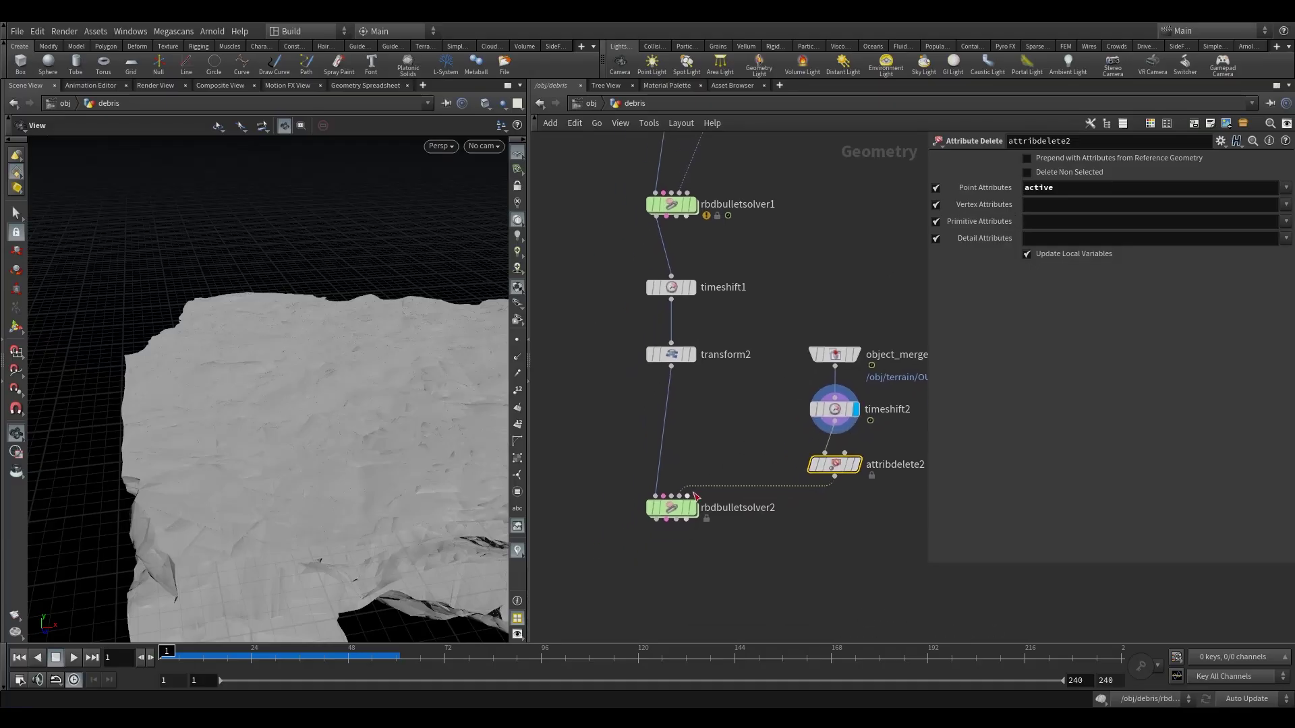
Step: Display and select rbdbulletsolver2, and look closely at the debris pieces lying on the terrain collision surface
{"action": "left_click", "coordinate": [699, 484]}
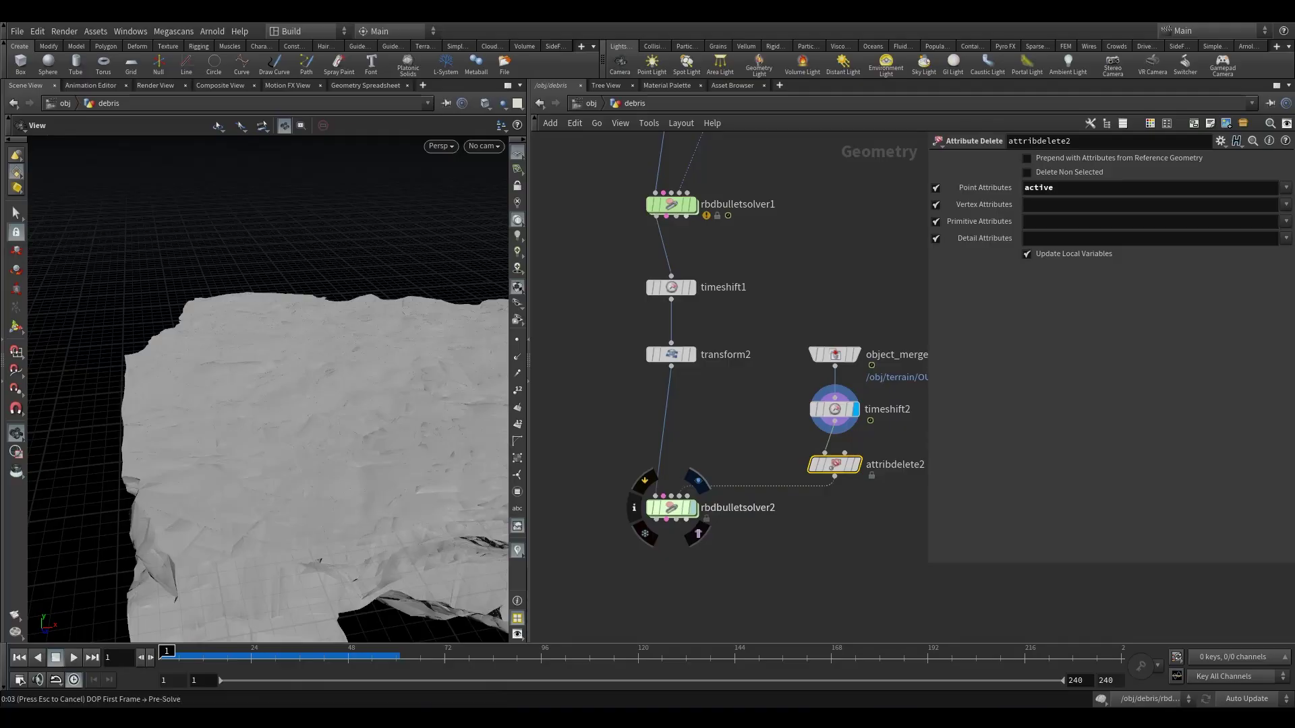
{"action": "left_click", "coordinate": [698, 481]}
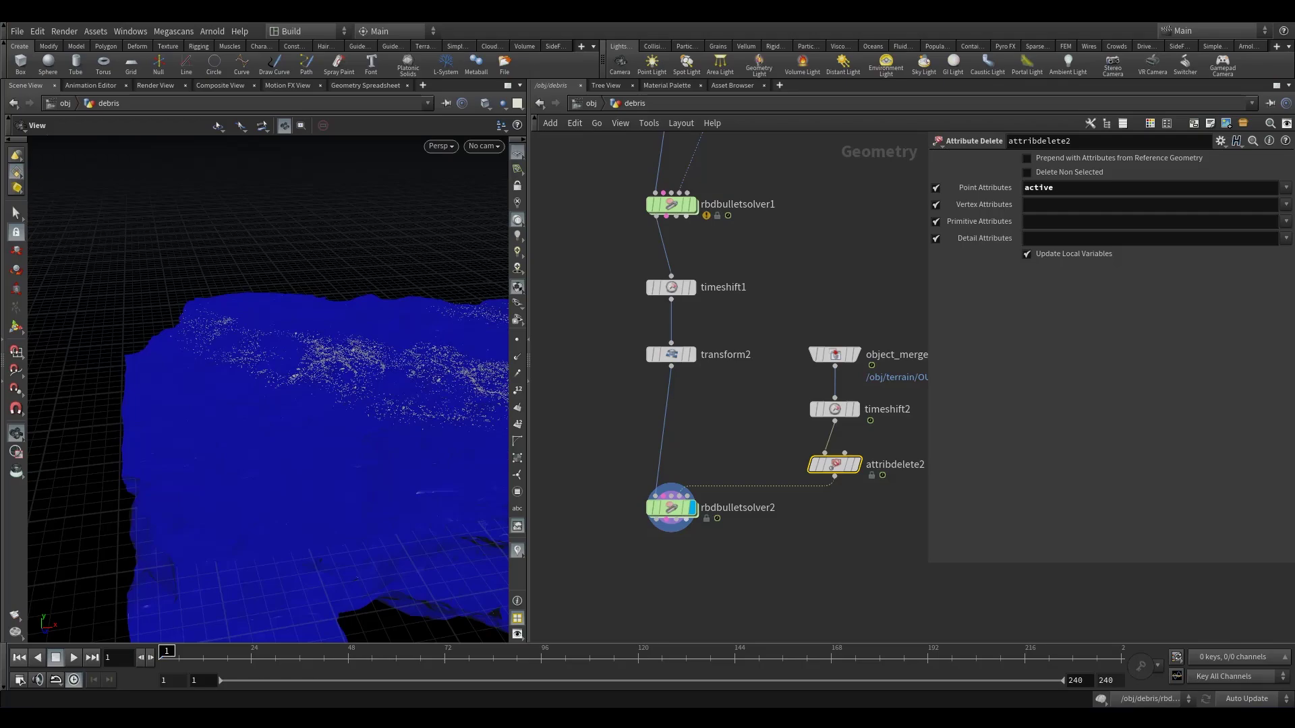
{"action": "middle_click_drag", "start_coordinate": [747, 553], "coordinate": [727, 511]}
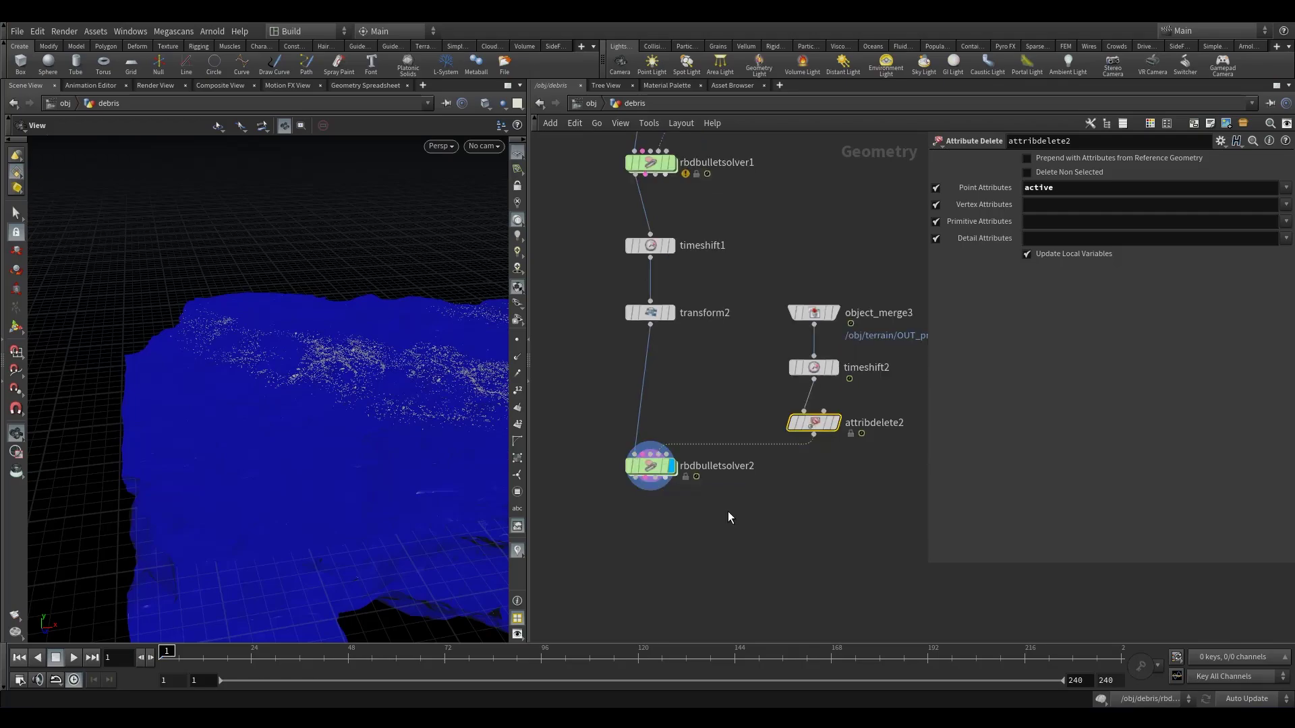
{"action": "left_click", "coordinate": [633, 473]}
{"action": "left_click_drag", "start_coordinate": [337, 304], "coordinate": [360, 389]}
{"action": "right_click_drag", "start_coordinate": [321, 406], "coordinate": [550, 360]}
Step: Add a File Cache node below rbdbulletsolver2, connected to the solver's first output
{"action": "middle_click_drag", "start_coordinate": [628, 556], "coordinate": [670, 523]}
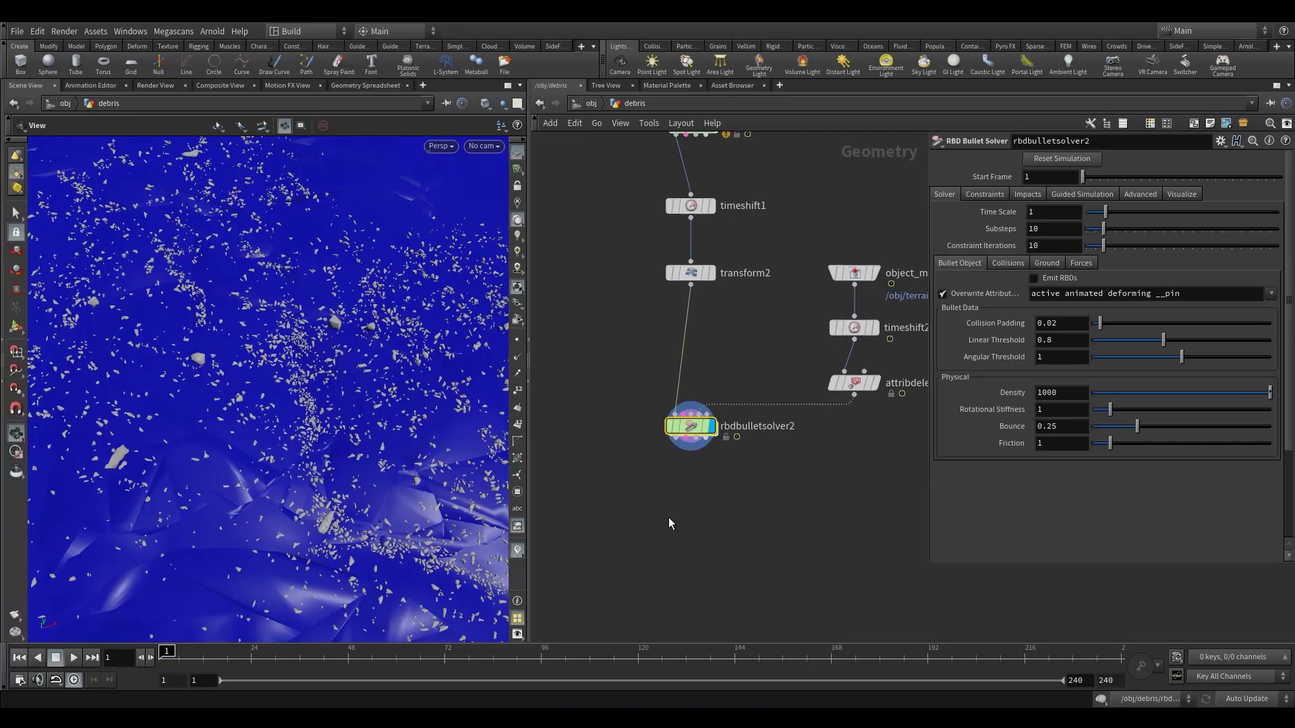
{"action": "key", "text": "Tab"}
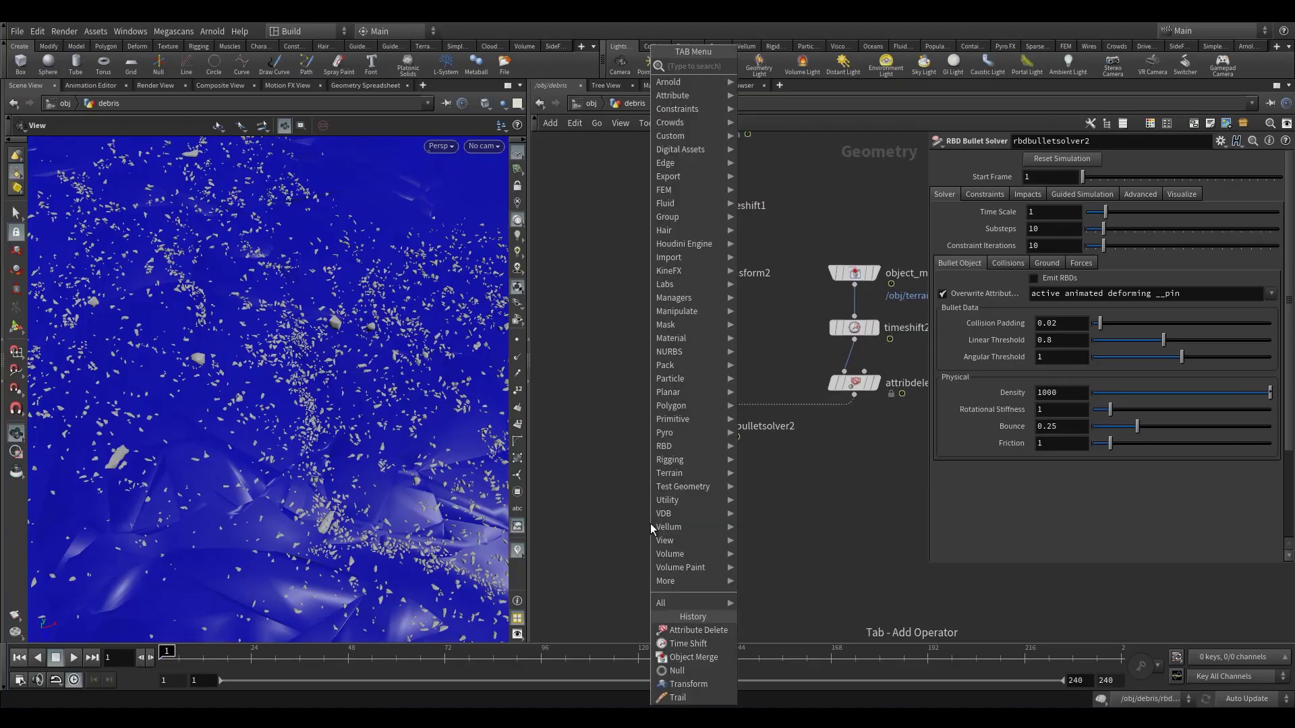
{"action": "key", "text": "Escape"}
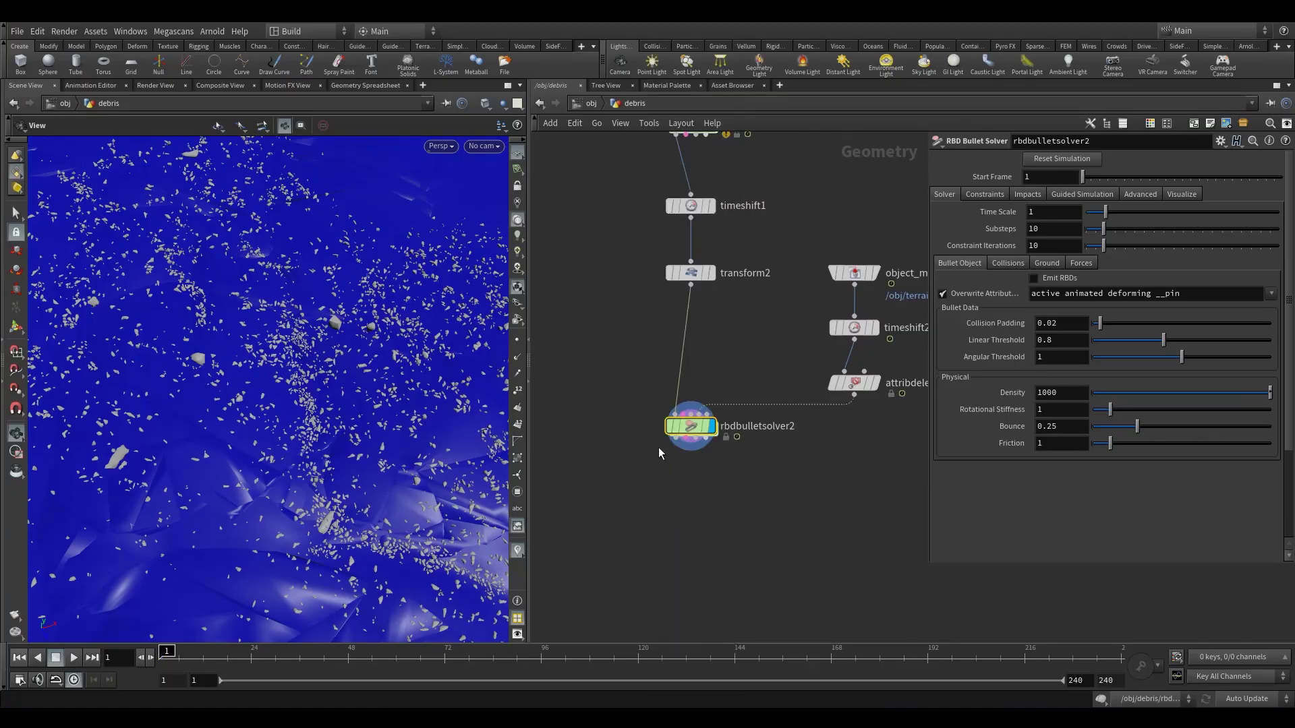
{"action": "key", "text": "Tab"}
{"action": "type", "text": "fil"}
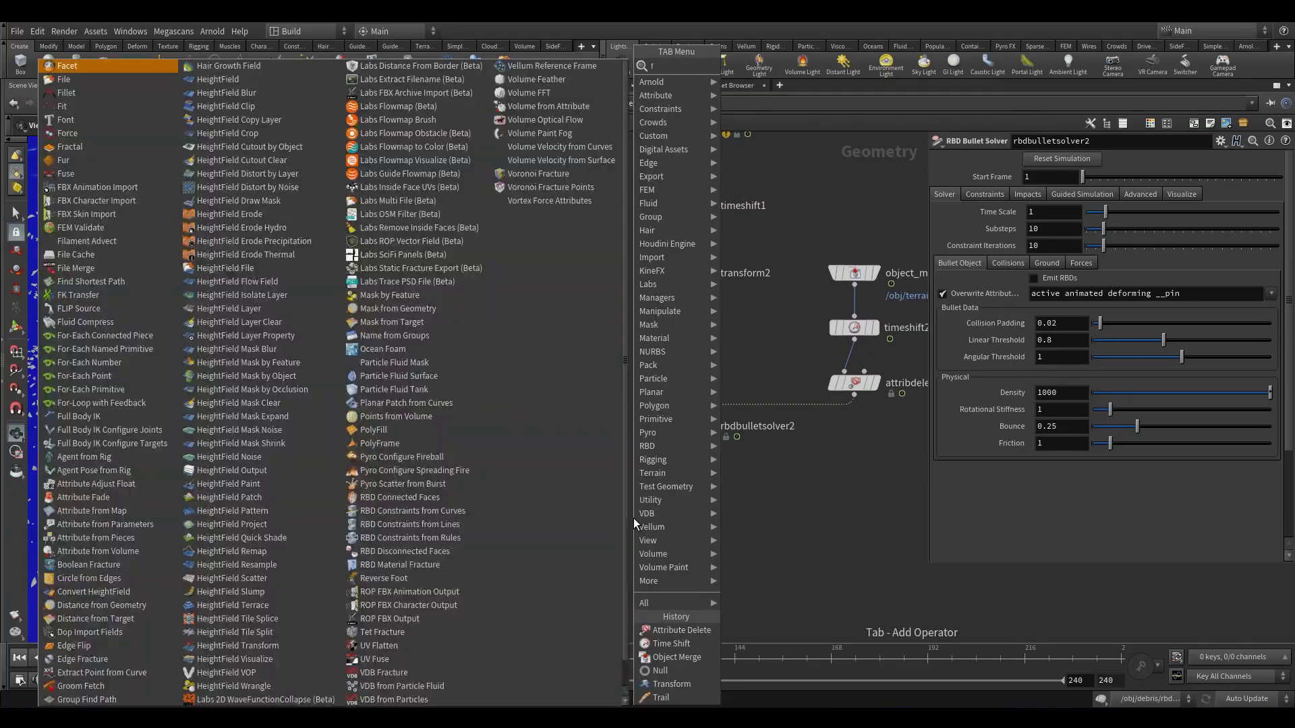
{"action": "left_click", "coordinate": [781, 106]}
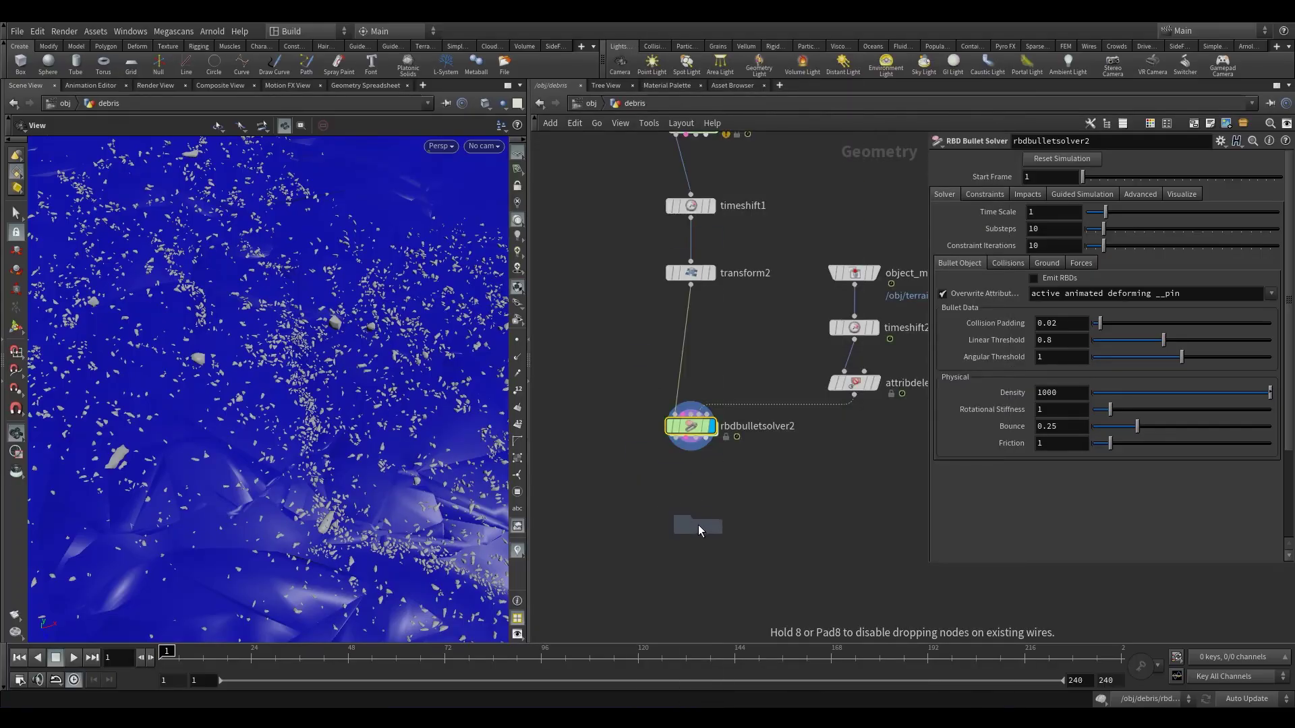
{"action": "left_click", "coordinate": [698, 525]}
{"action": "left_click_drag", "start_coordinate": [698, 535], "coordinate": [690, 519]}
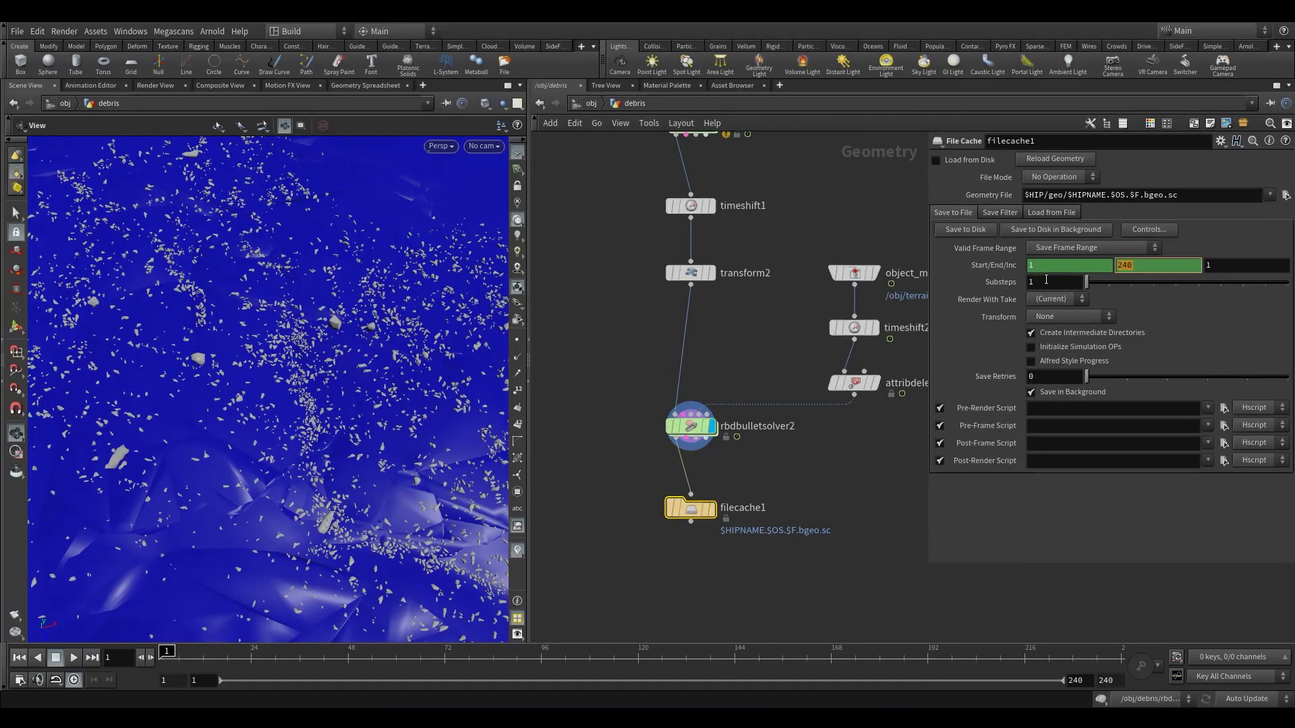
Step: Remove the channels from the File Cache frame range and set its end frame to 200
{"action": "right_click", "coordinate": [1101, 264]}
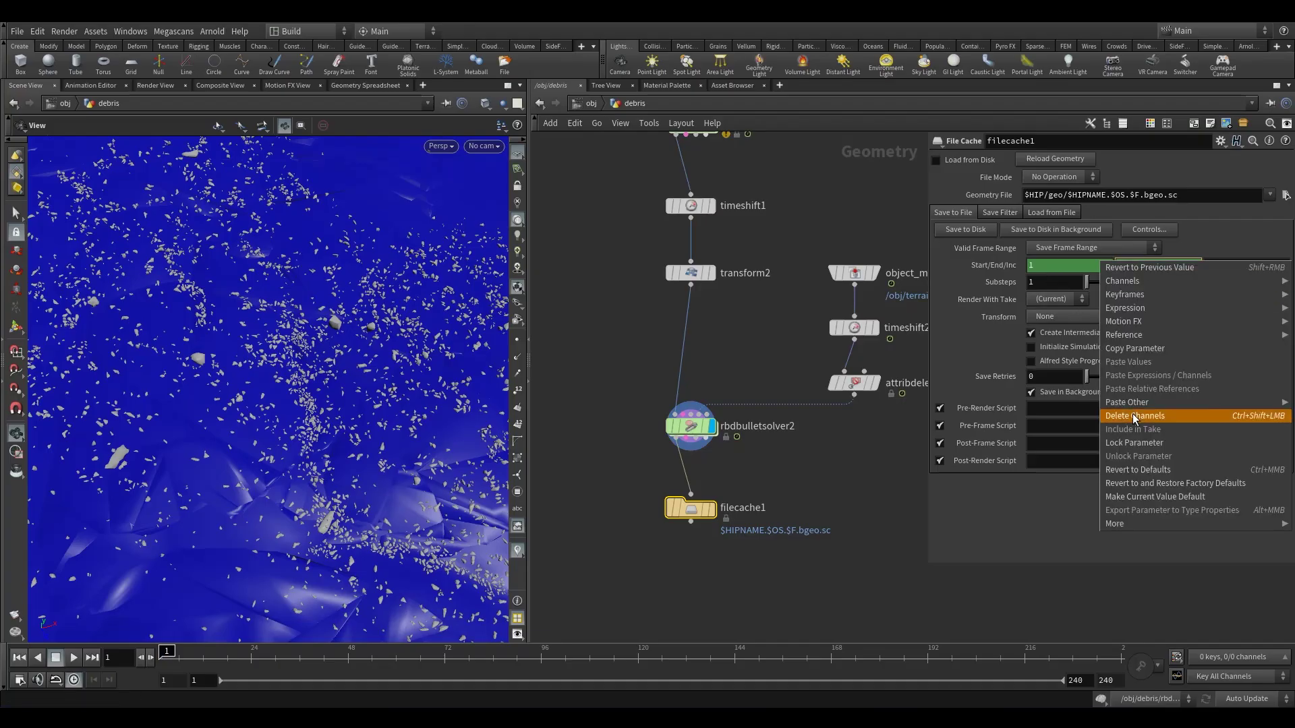
{"action": "left_click", "coordinate": [1136, 416]}
{"action": "left_click", "coordinate": [1158, 266]}
{"action": "type", "text": "200"}
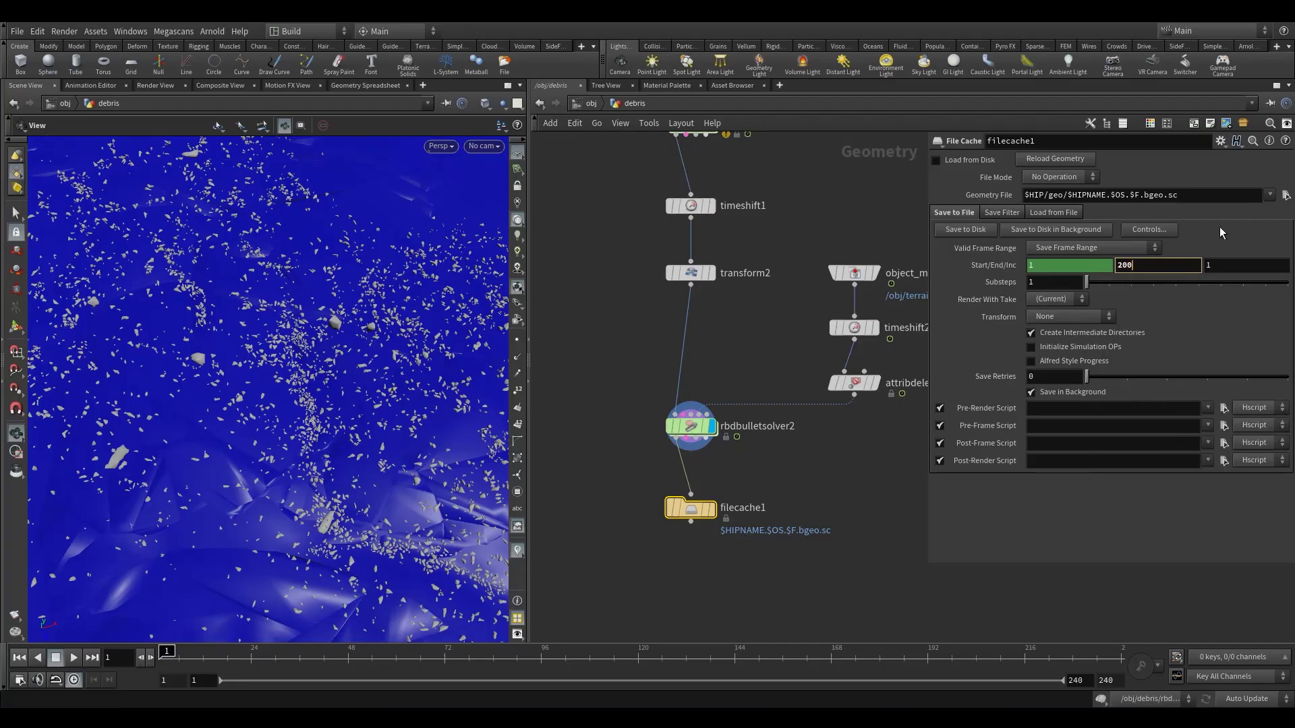
Step: For the File Cache's geometry file, create a new folder named surfaceDebris inside $HIP/sim/terrain and copy its name
{"action": "left_click", "coordinate": [1286, 195]}
{"action": "left_click", "coordinate": [897, 53]}
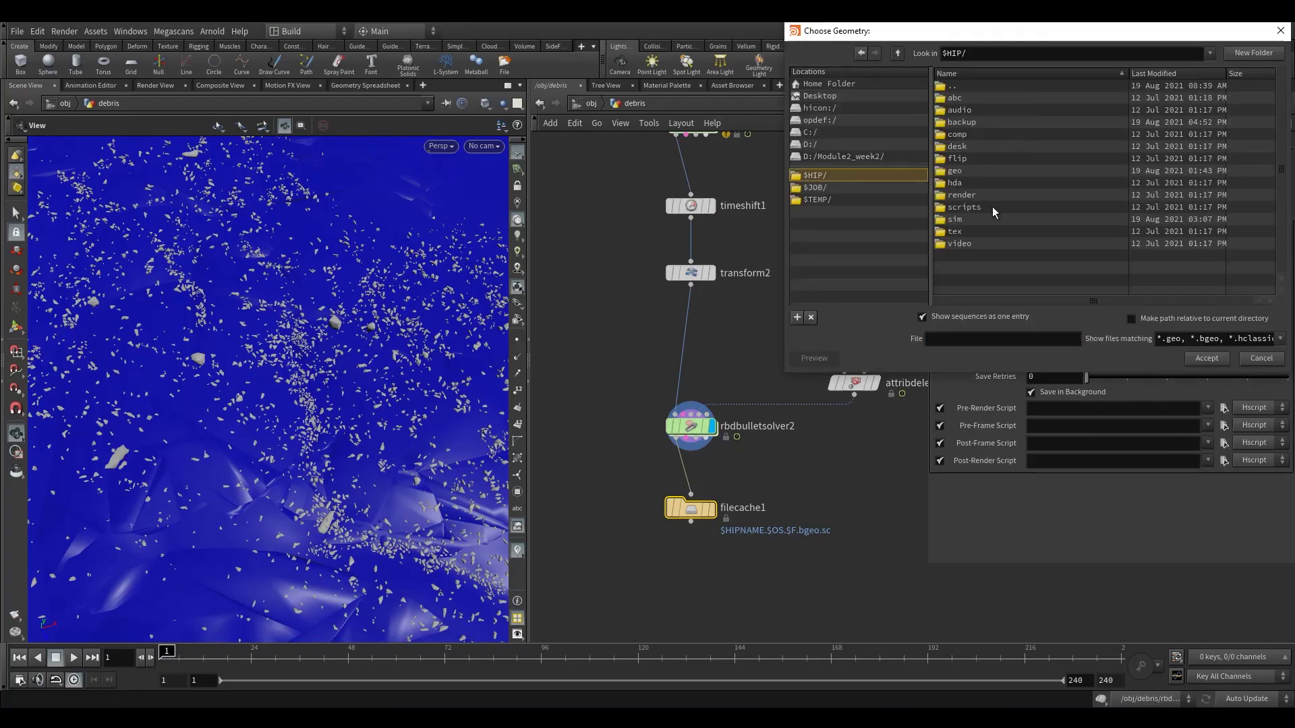
{"action": "double_click", "coordinate": [959, 220]}
{"action": "left_click", "coordinate": [993, 122]}
{"action": "double_click", "coordinate": [993, 122]}
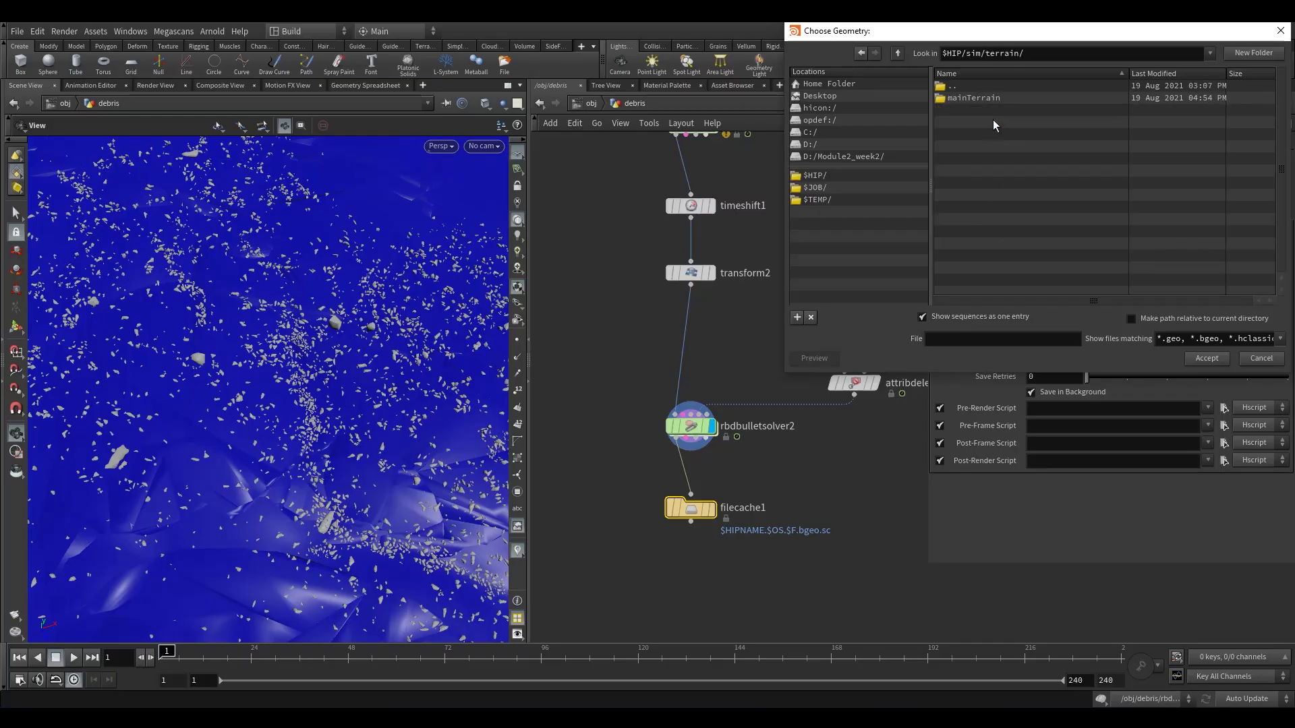
{"action": "left_click", "coordinate": [1245, 54]}
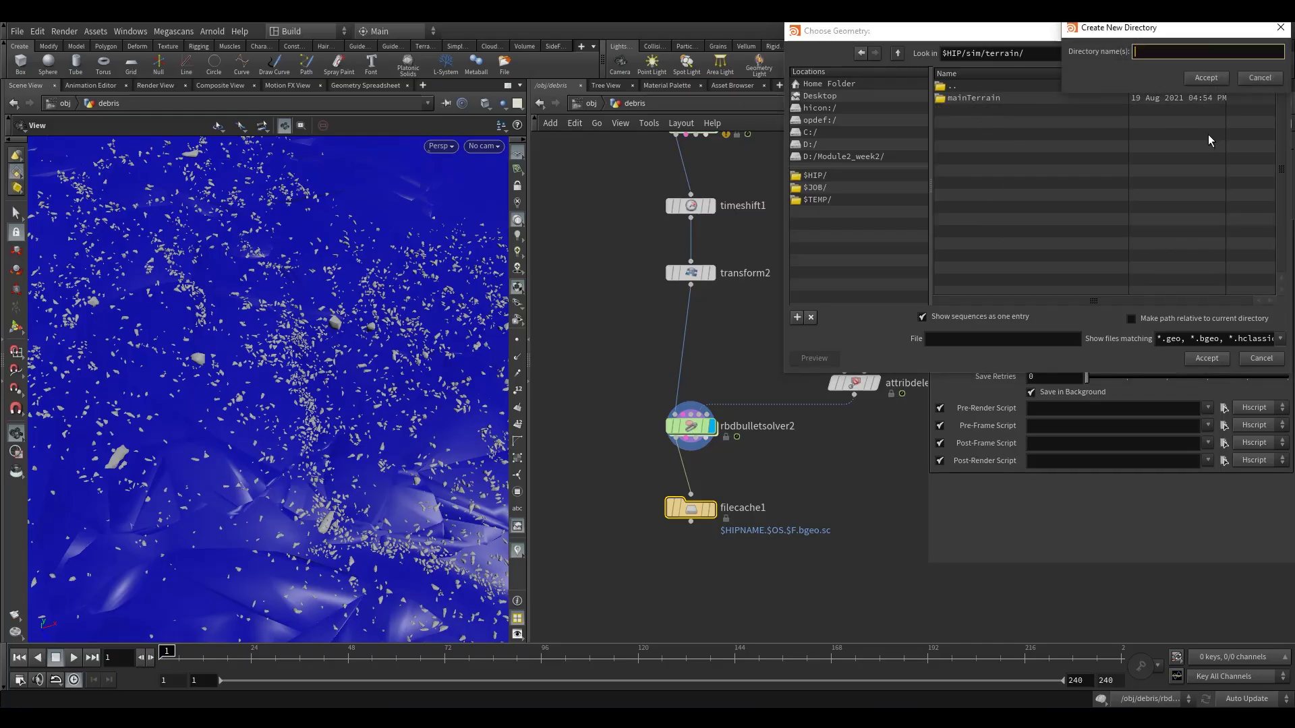
{"action": "type", "text": "surfaceDebris"}
{"action": "double_click", "coordinate": [1158, 57]}
{"action": "key", "text": "ctrl+c"}
{"action": "left_click", "coordinate": [1206, 78]}
Step: Name the cache file surfaceDebris.$F3.bgeo in the surfaceDebris folder and save the scene file
{"action": "left_click", "coordinate": [1005, 338]}
{"action": "key", "text": "ctrl+v"}
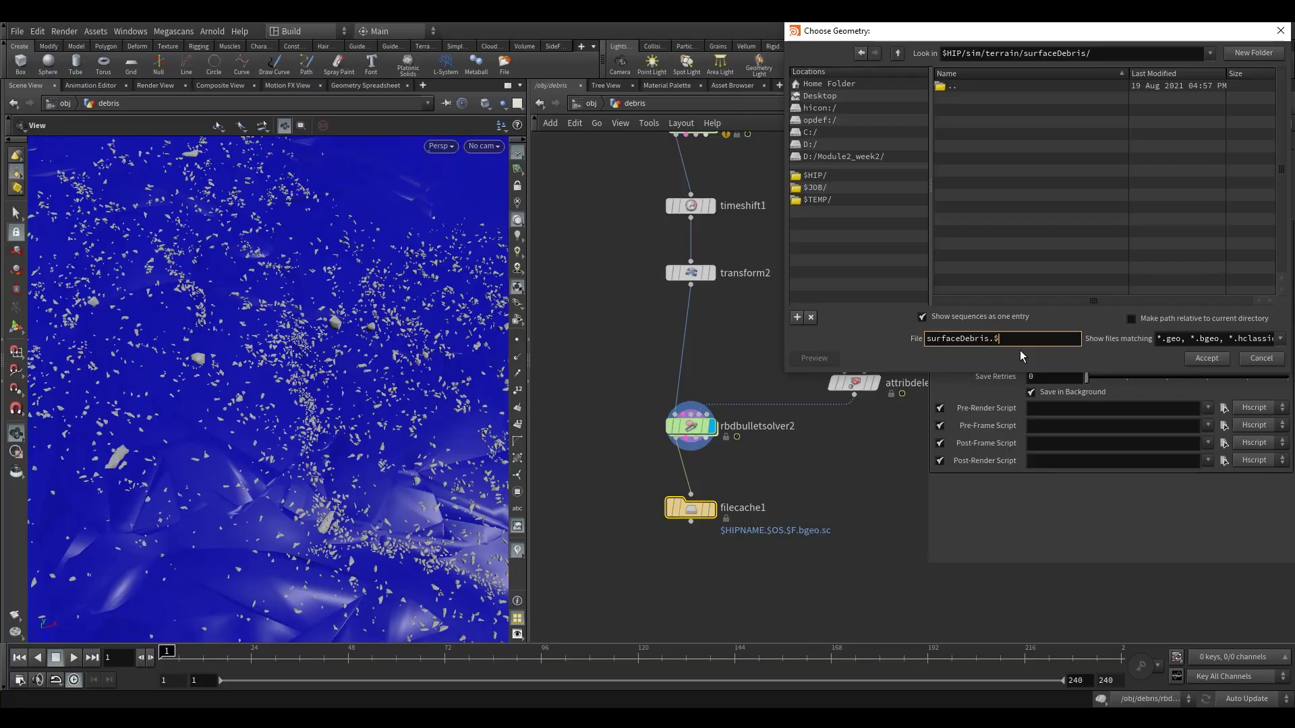
{"action": "type", "text": ".$F3.b"}
{"action": "left_click", "coordinate": [1205, 358]}
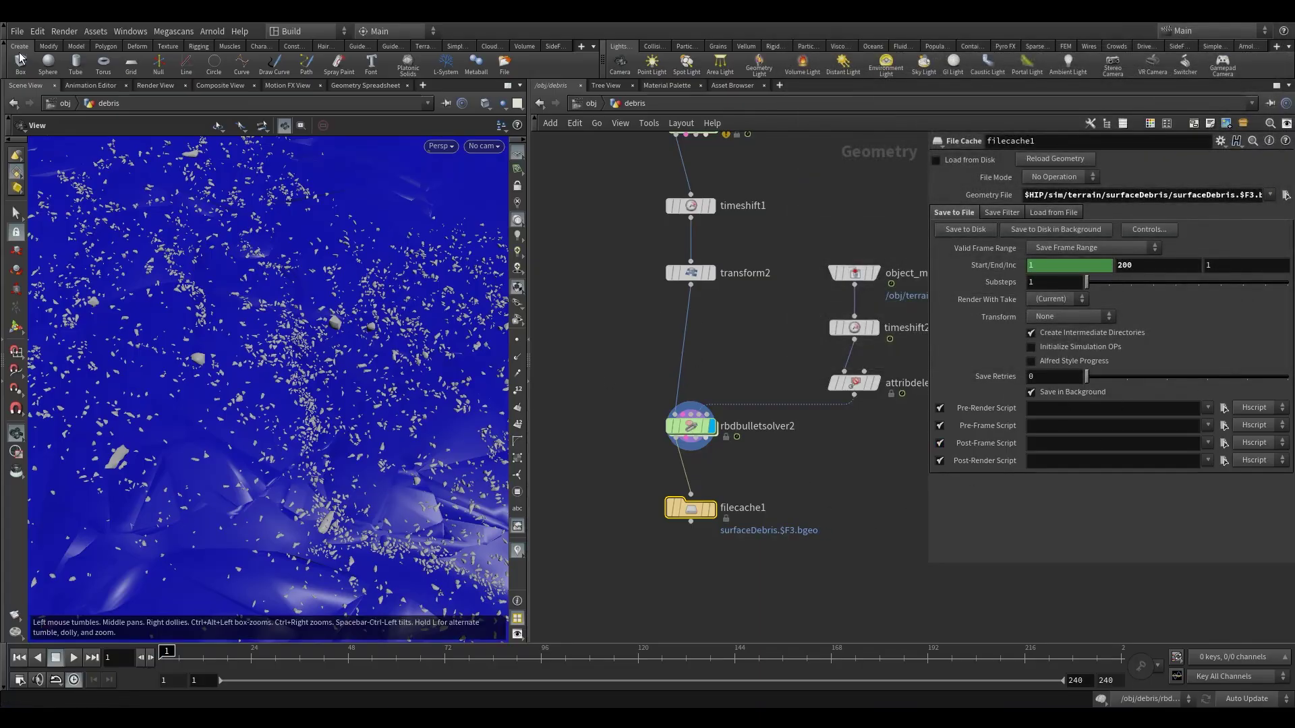
{"action": "left_click", "coordinate": [17, 31]}
{"action": "left_click", "coordinate": [27, 109]}
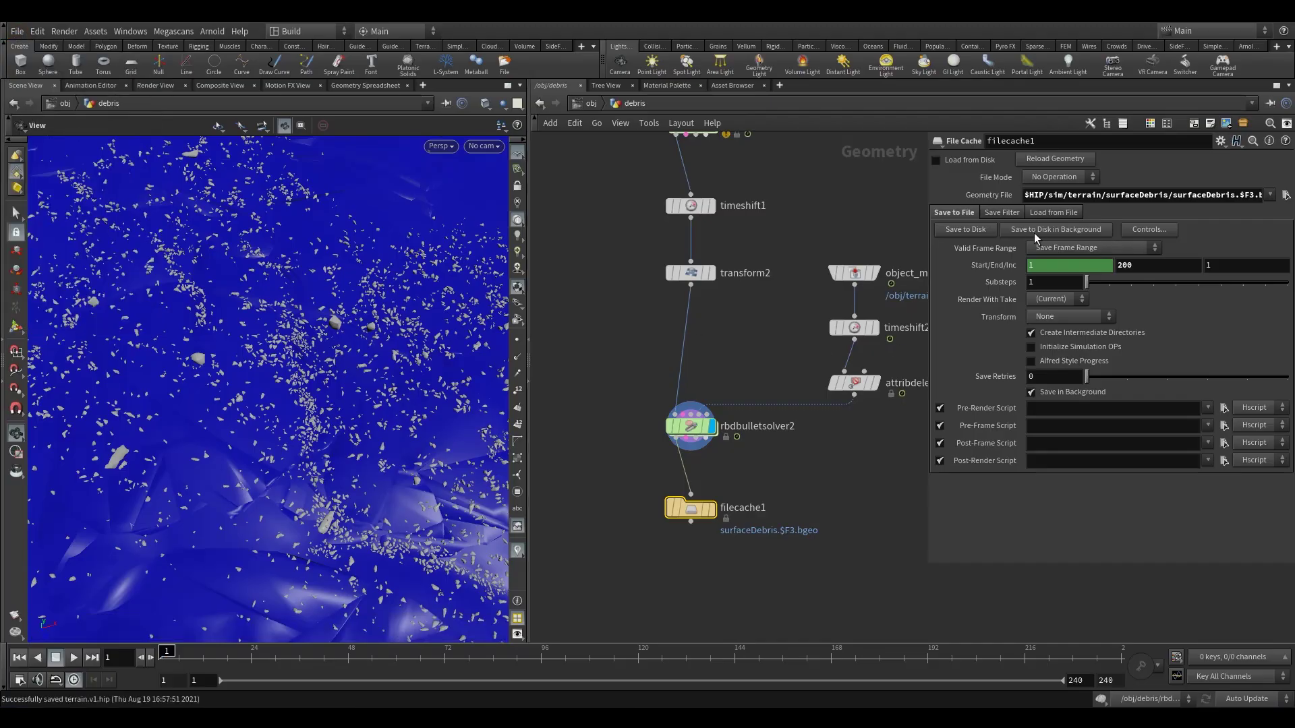
Step: Try Create Deforming Static Objects as rbdbulletsolver2's collision Initial Object Type, and restore it to Create Animated Static Objects
{"action": "left_click_drag", "start_coordinate": [708, 370], "coordinate": [621, 469]}
{"action": "left_click", "coordinate": [1016, 265]}
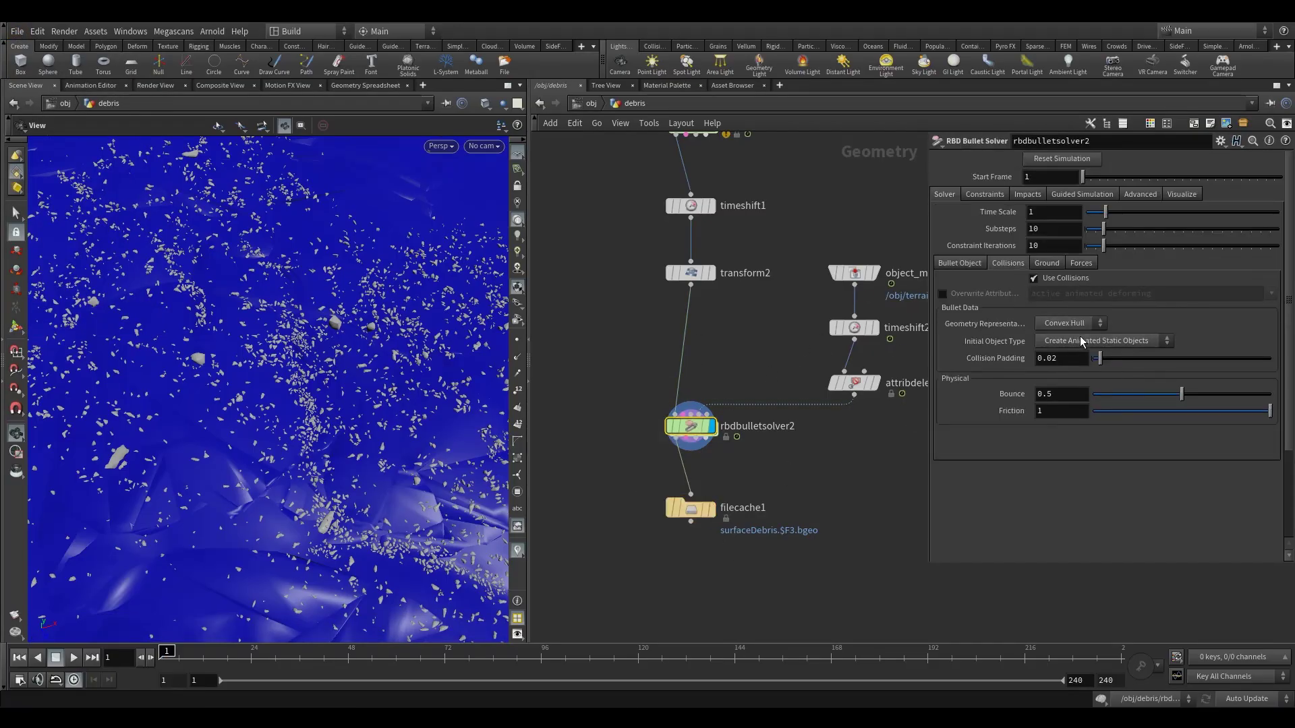
{"action": "left_click", "coordinate": [1081, 341]}
{"action": "left_click", "coordinate": [1103, 385]}
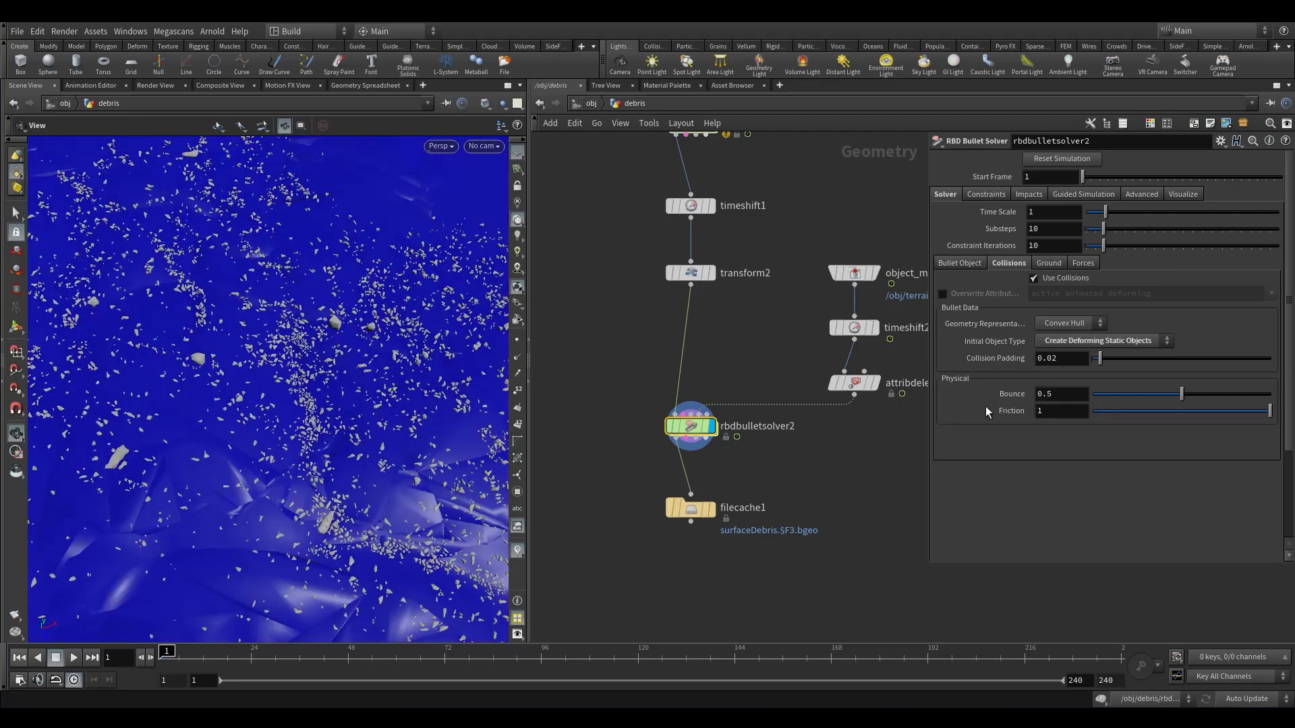
{"action": "left_click", "coordinate": [1094, 342]}
{"action": "left_click", "coordinate": [1098, 367]}
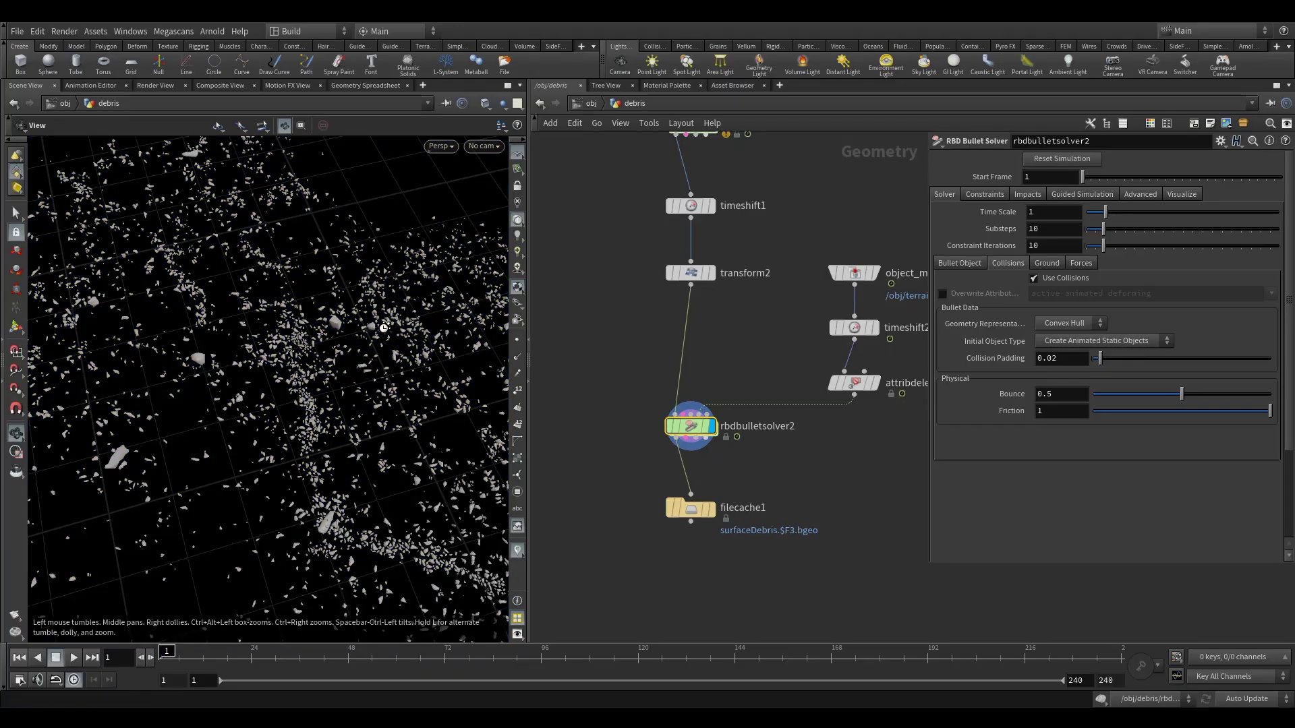
Step: Display the terrain proxy Object Merge and switch the viewport to selecting whole pieces by their name attribute
{"action": "left_click_drag", "start_coordinate": [391, 330], "coordinate": [297, 367]}
{"action": "mouse_move", "coordinate": [885, 350]}
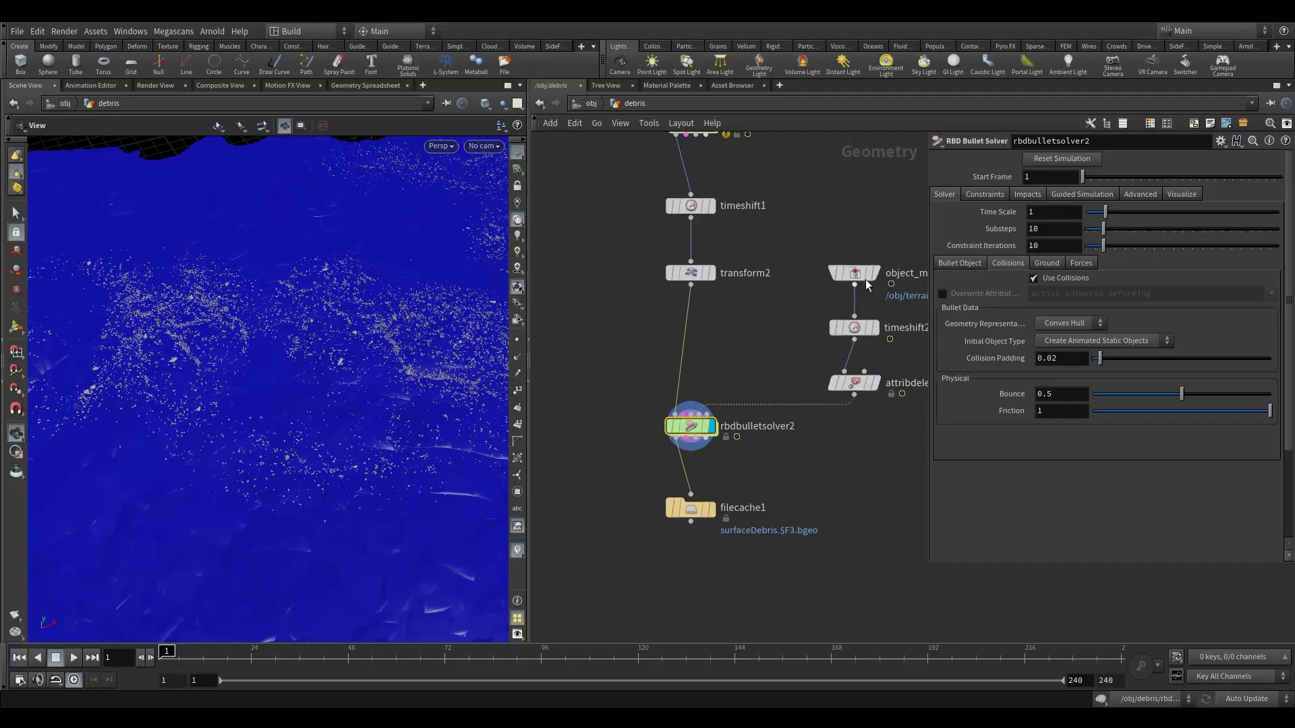
{"action": "mouse_move", "coordinate": [908, 230]}
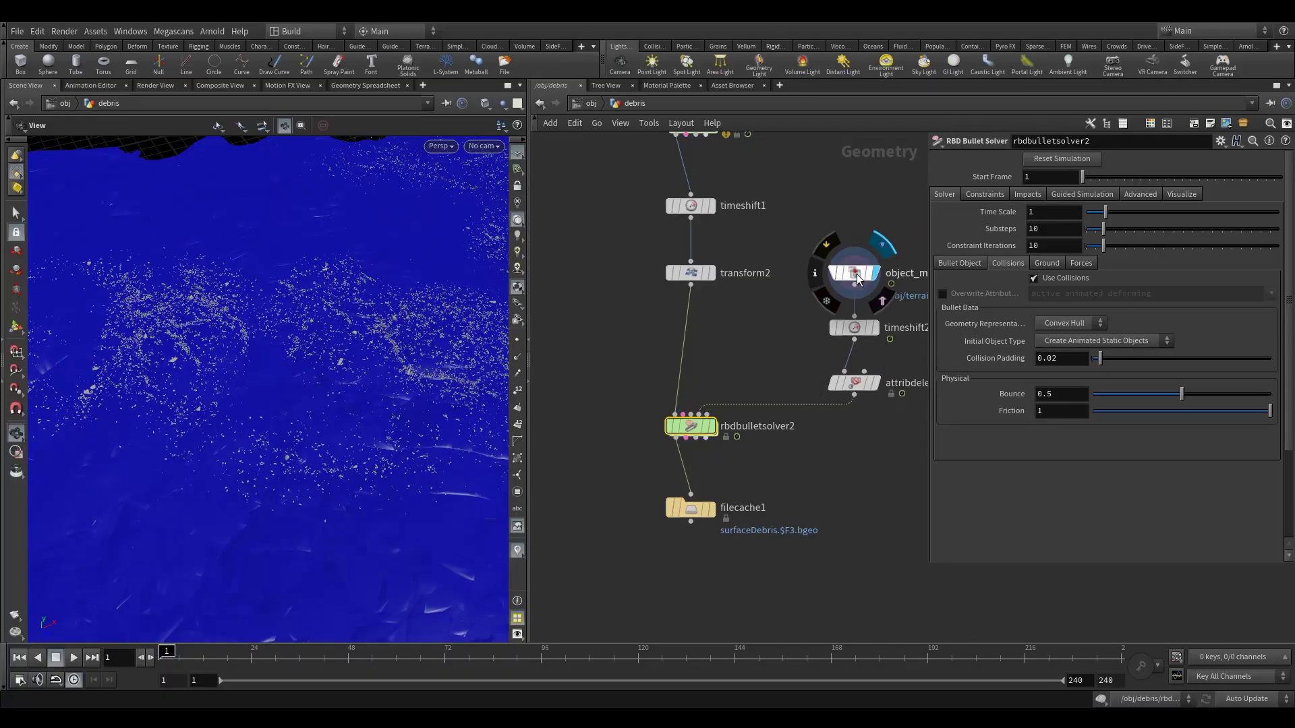
{"action": "left_click", "coordinate": [858, 279]}
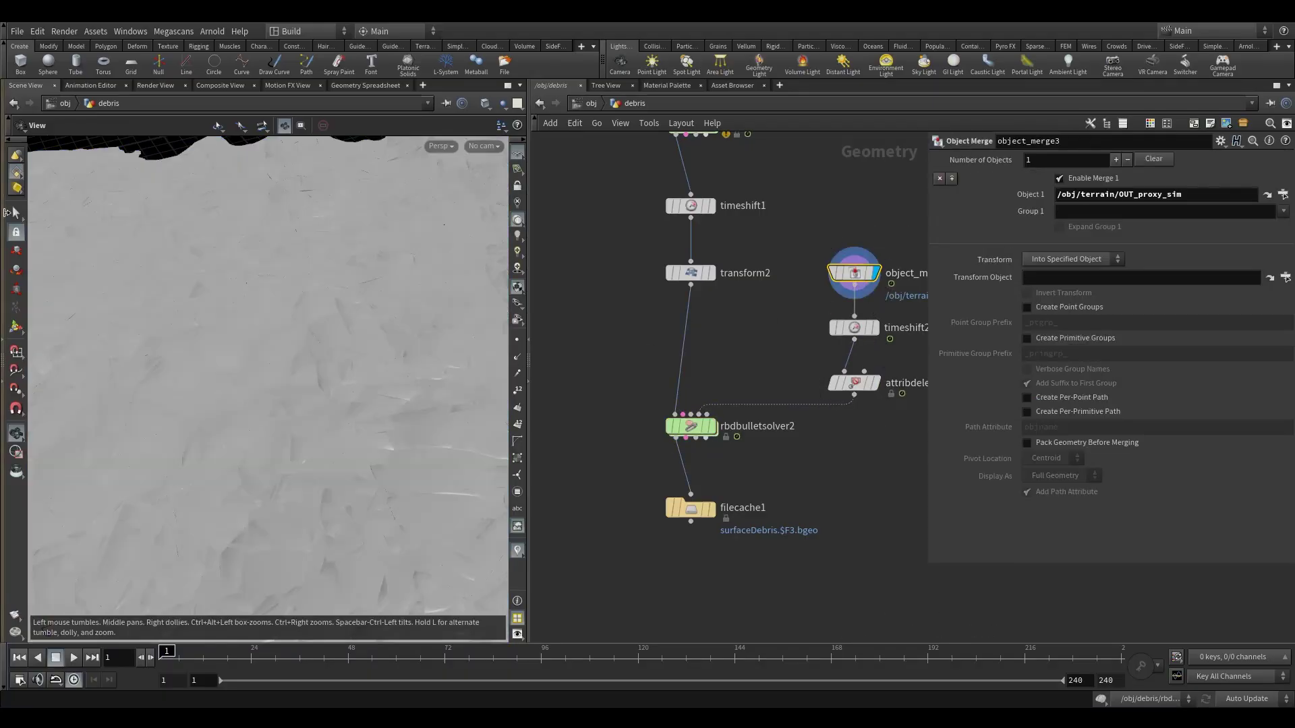
{"action": "left_click", "coordinate": [14, 213]}
{"action": "key", "text": "9"}
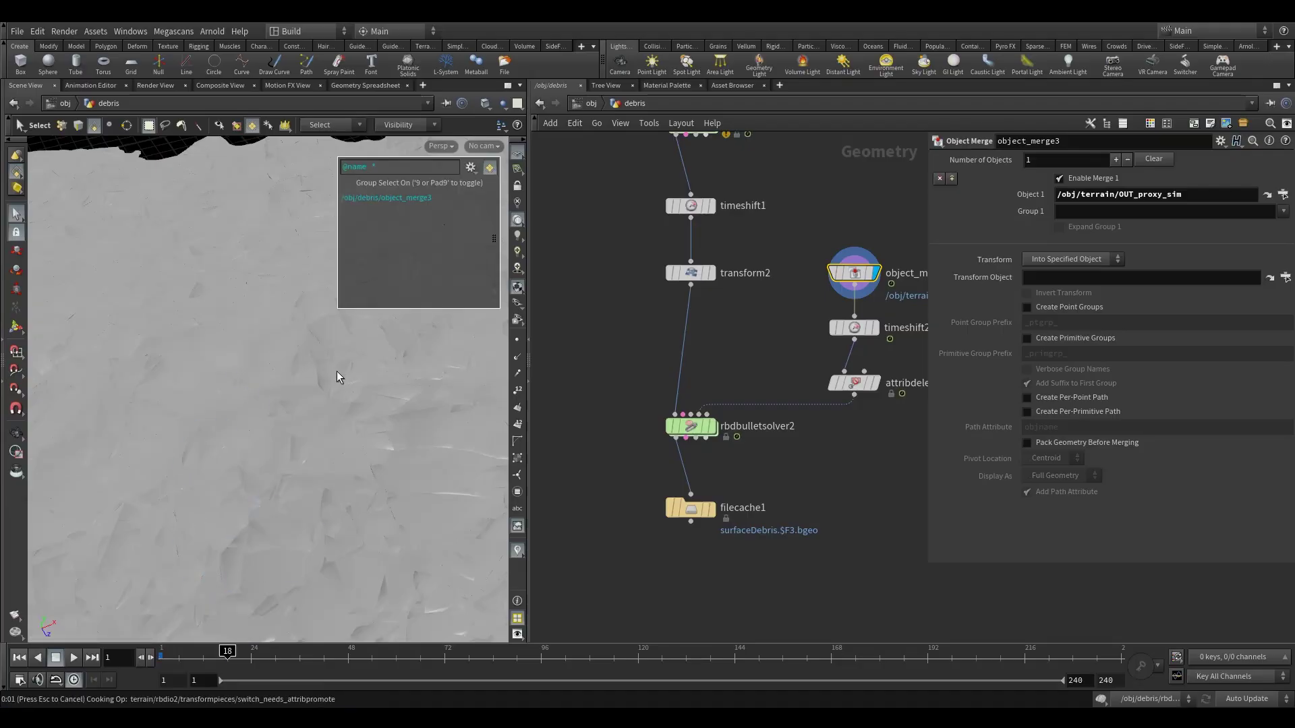
Step: At frame 11, isolate the large fractured piece near the terrain's edge using a Blast node with Delete Non Selected enabled
{"action": "right_click_drag", "start_coordinate": [344, 384], "coordinate": [217, 434], "text": "alt"}
{"action": "left_click_drag", "start_coordinate": [217, 434], "coordinate": [267, 387], "text": "alt"}
{"action": "right_click_drag", "start_coordinate": [268, 387], "coordinate": [202, 434], "text": "alt"}
{"action": "mouse_move", "coordinate": [203, 434]}
{"action": "left_mouse_down", "text": "alt"}
{"action": "mouse_move", "coordinate": [283, 400]}
{"action": "mouse_move", "coordinate": [327, 410]}
{"action": "mouse_move", "coordinate": [292, 407]}
{"action": "mouse_move", "coordinate": [165, 445]}
{"action": "left_mouse_up", "text": "alt"}
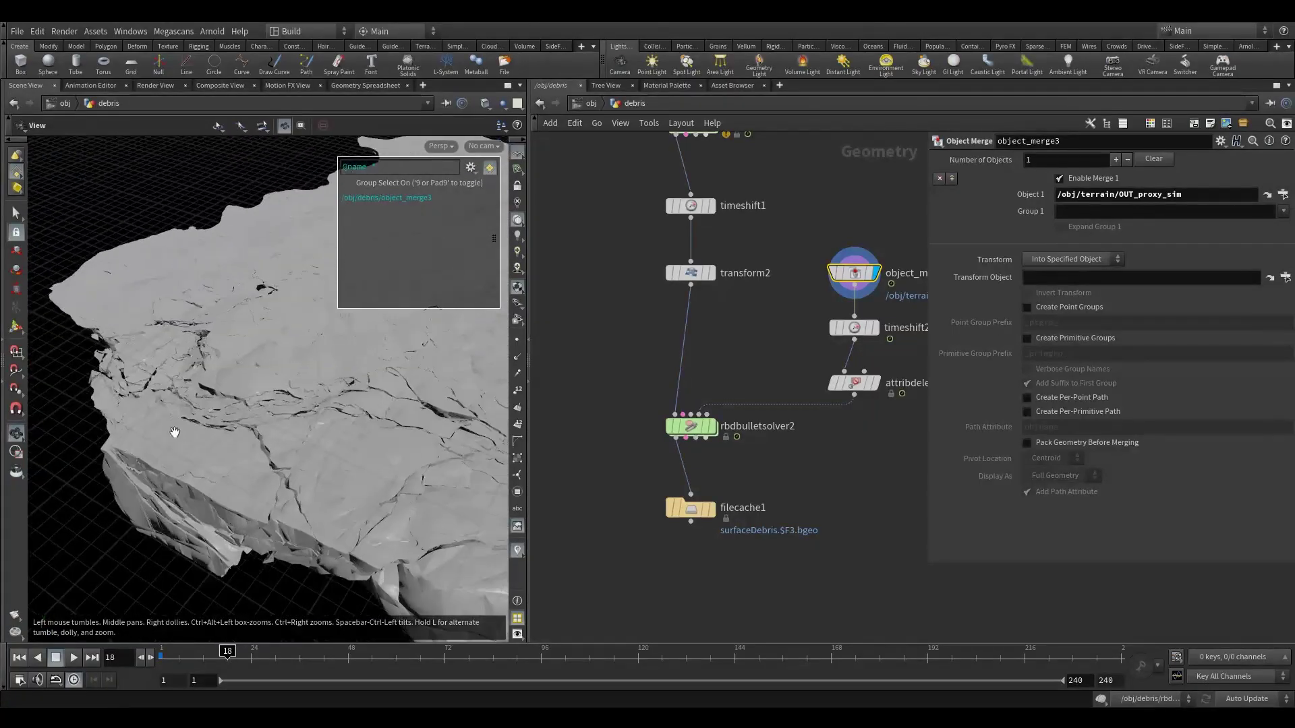
{"action": "right_click_drag", "start_coordinate": [165, 446], "coordinate": [246, 411], "text": "alt"}
{"action": "left_click_drag", "start_coordinate": [245, 411], "coordinate": [209, 432], "text": "alt"}
{"action": "left_click", "coordinate": [197, 661]}
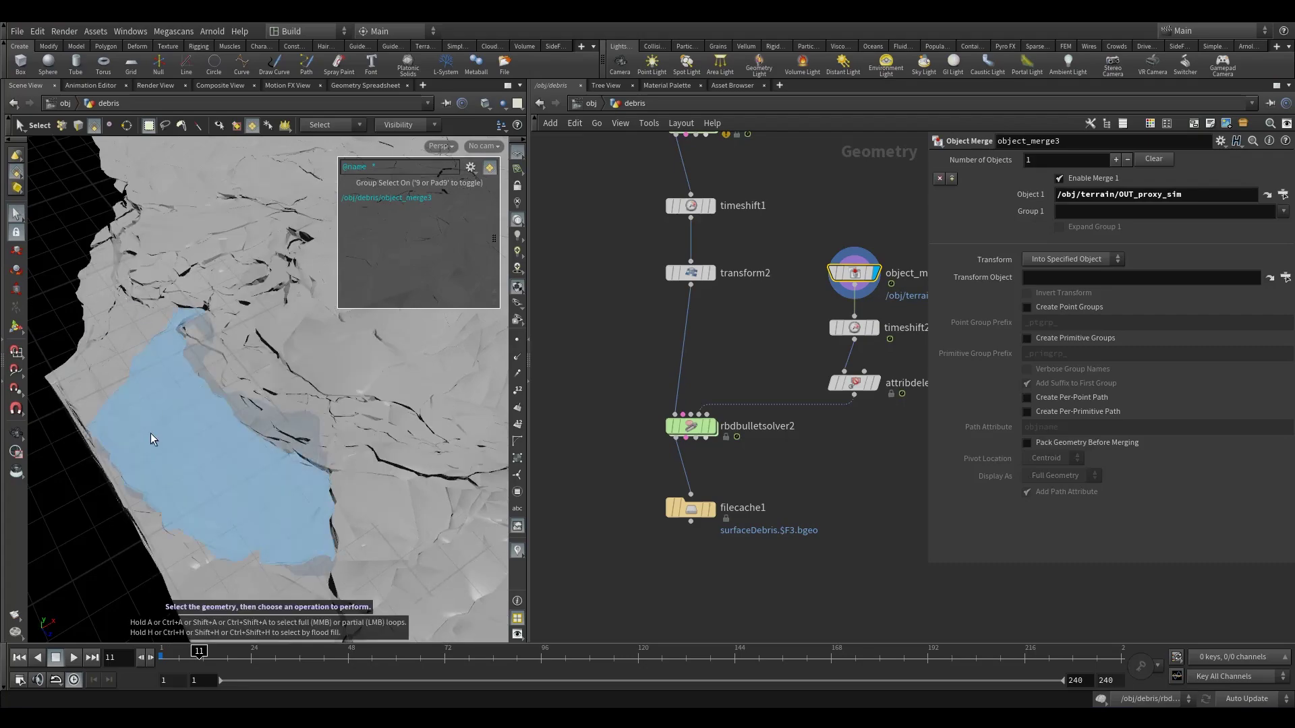
{"action": "key", "text": "Delete"}
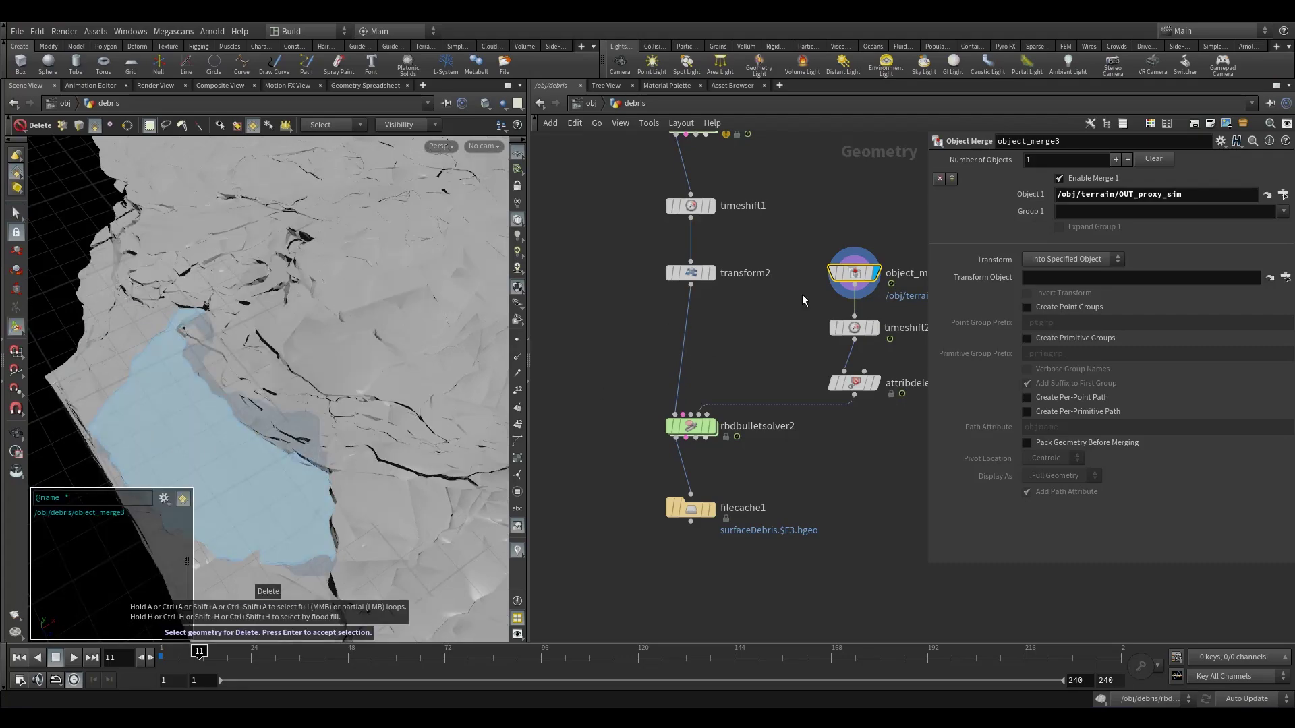
{"action": "key", "text": "Return"}
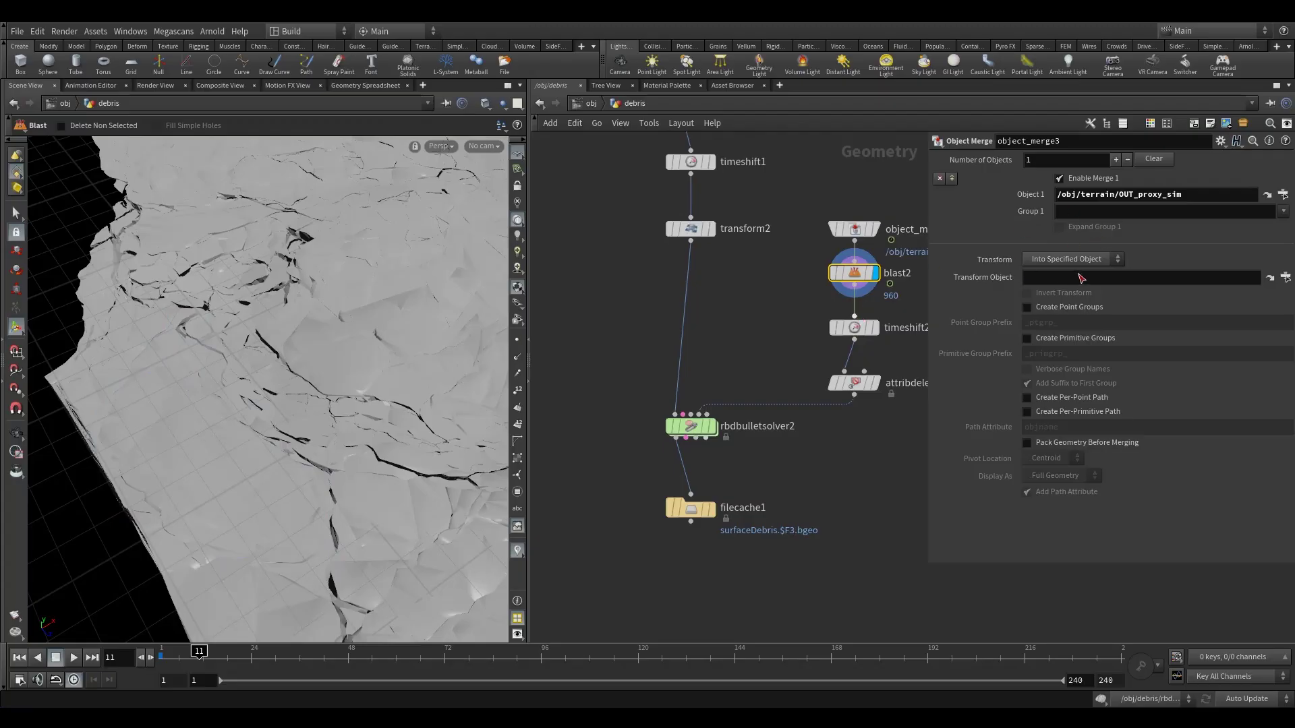
{"action": "left_click", "coordinate": [1027, 207]}
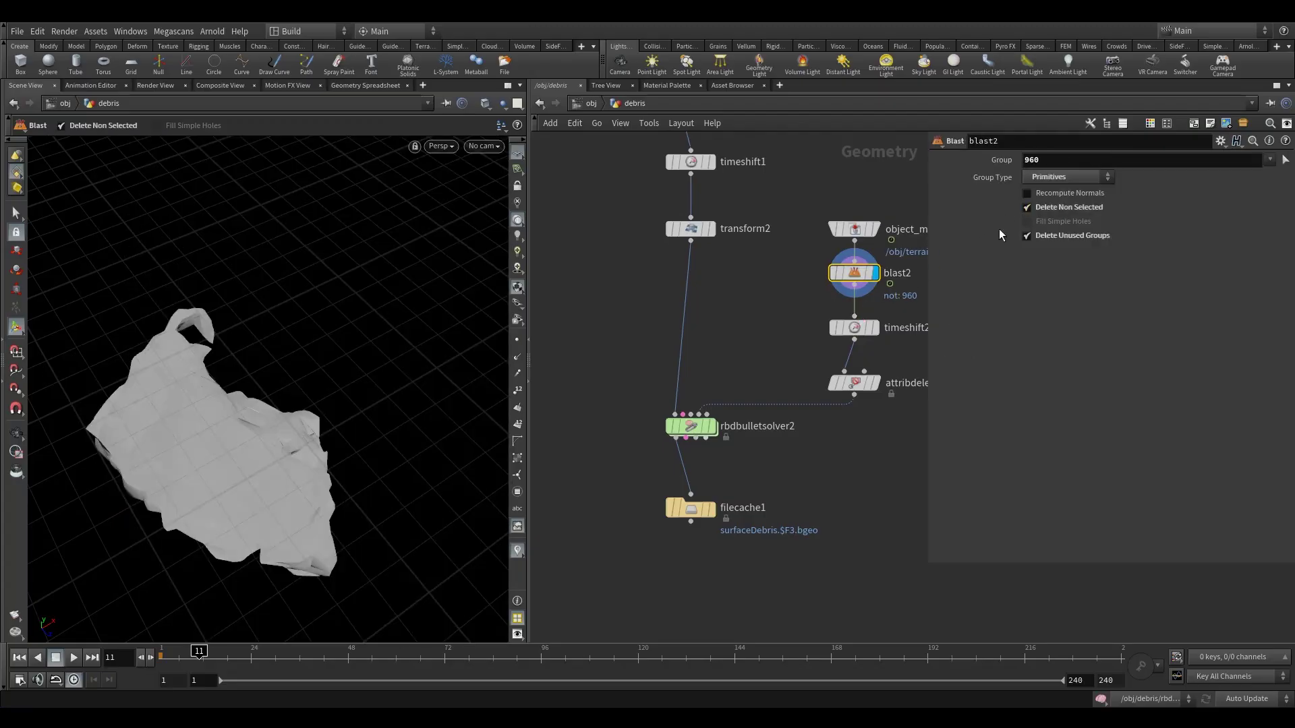
Step: Bypass the terrain Time Shift, play rbdbulletsolver2 with the isolated terrain piece, and return to the first frame
{"action": "left_click", "coordinate": [834, 328]}
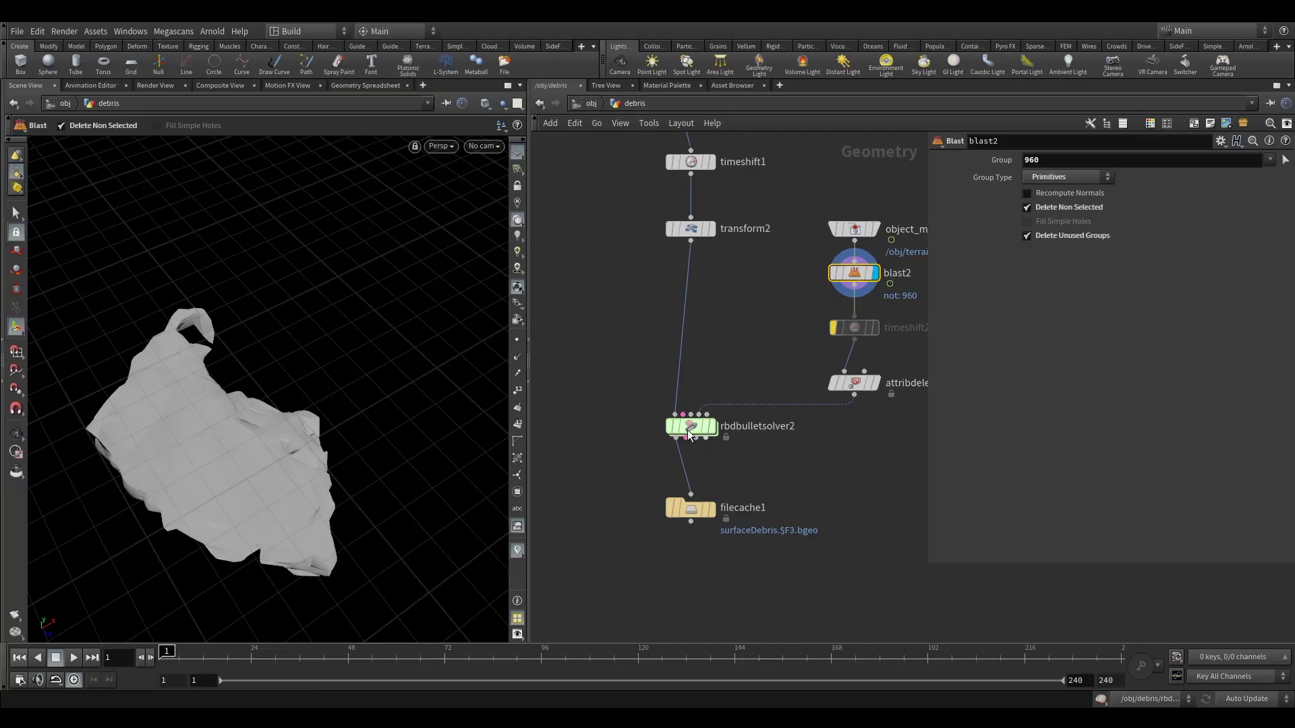
{"action": "left_click", "coordinate": [712, 426]}
{"action": "left_click_drag", "start_coordinate": [759, 364], "coordinate": [610, 445]}
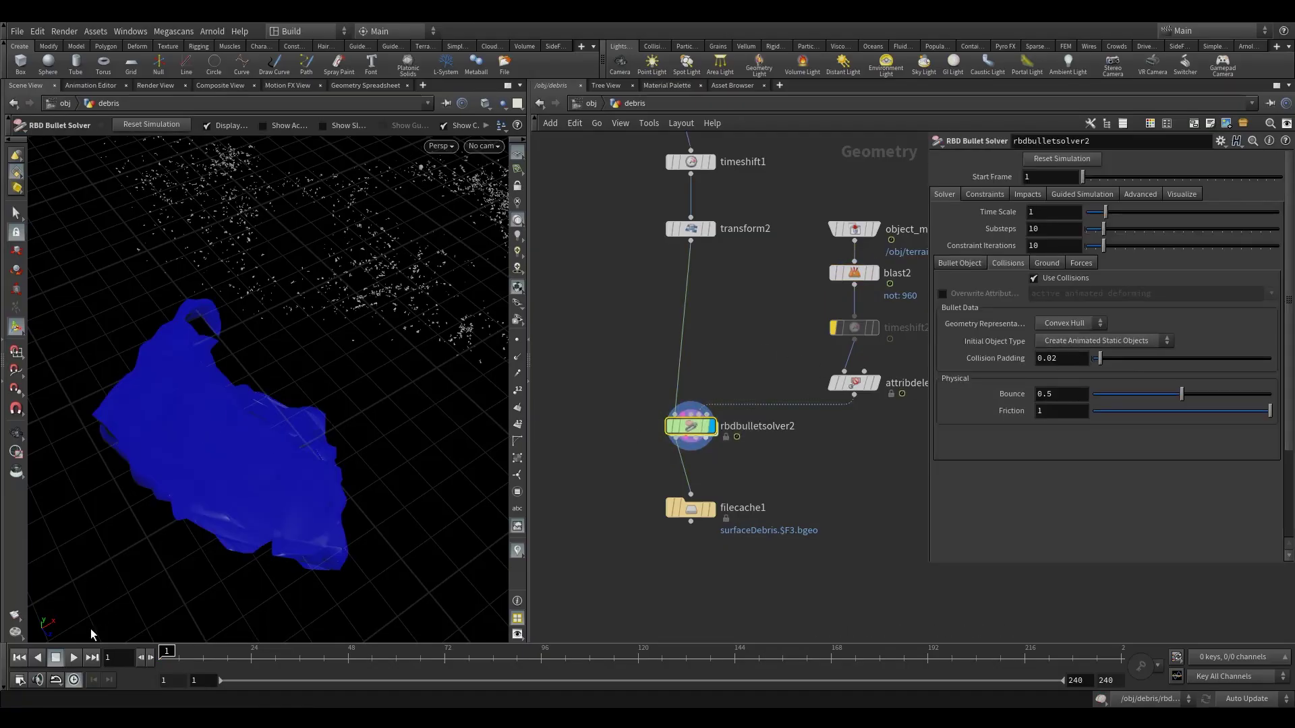
{"action": "left_click", "coordinate": [75, 659]}
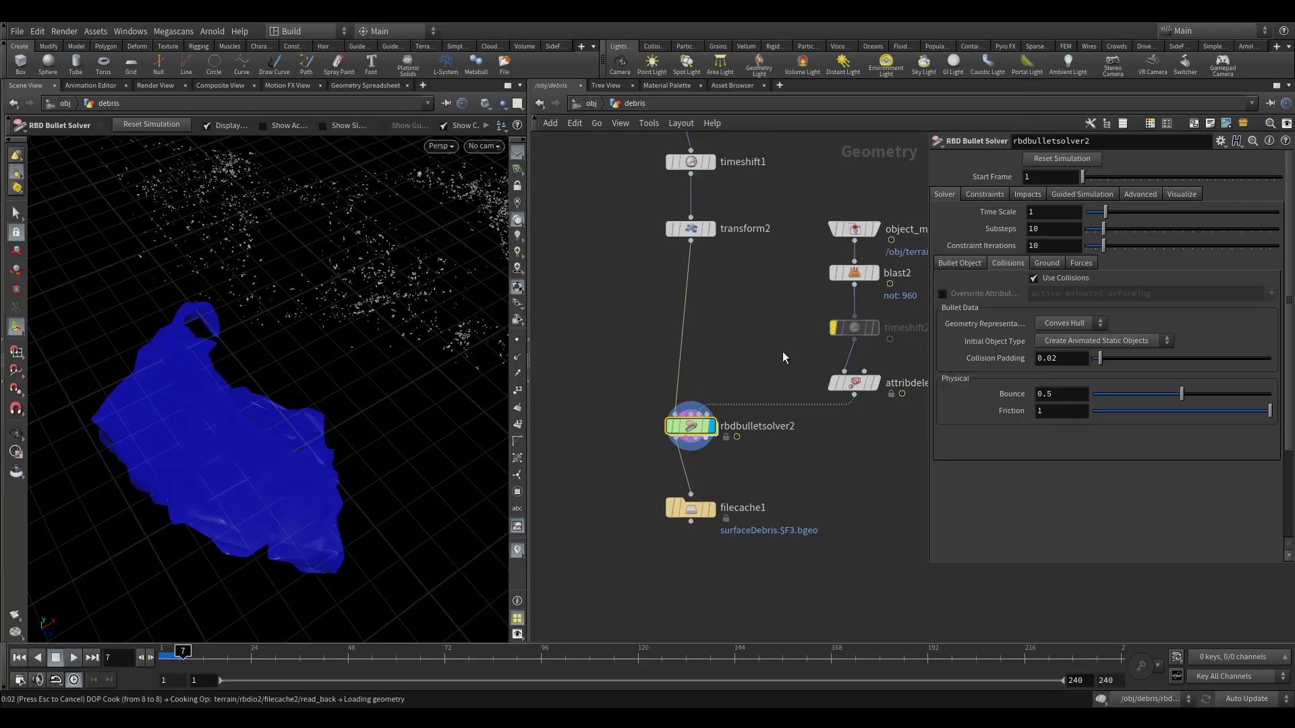
{"action": "key", "text": "ctrl+Up"}
Step: Bypass the terrain Blast node, re-enable the terrain Time Shift, and select rbdbulletsolver2
{"action": "middle_click_drag", "start_coordinate": [784, 327], "coordinate": [748, 350]}
{"action": "mouse_move", "coordinate": [776, 277]}
{"action": "left_mouse_down"}
{"action": "mouse_move", "coordinate": [841, 320]}
{"action": "mouse_move", "coordinate": [818, 297]}
{"action": "left_mouse_up"}
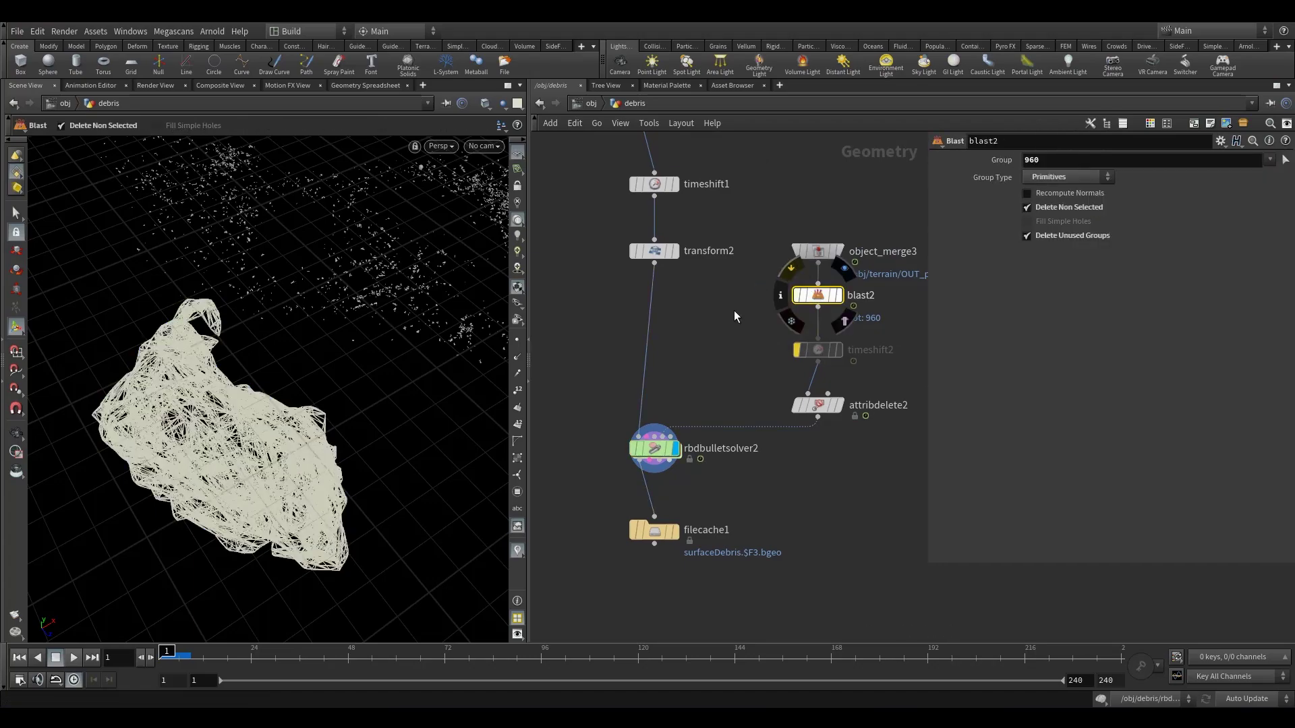
{"action": "key", "text": "b"}
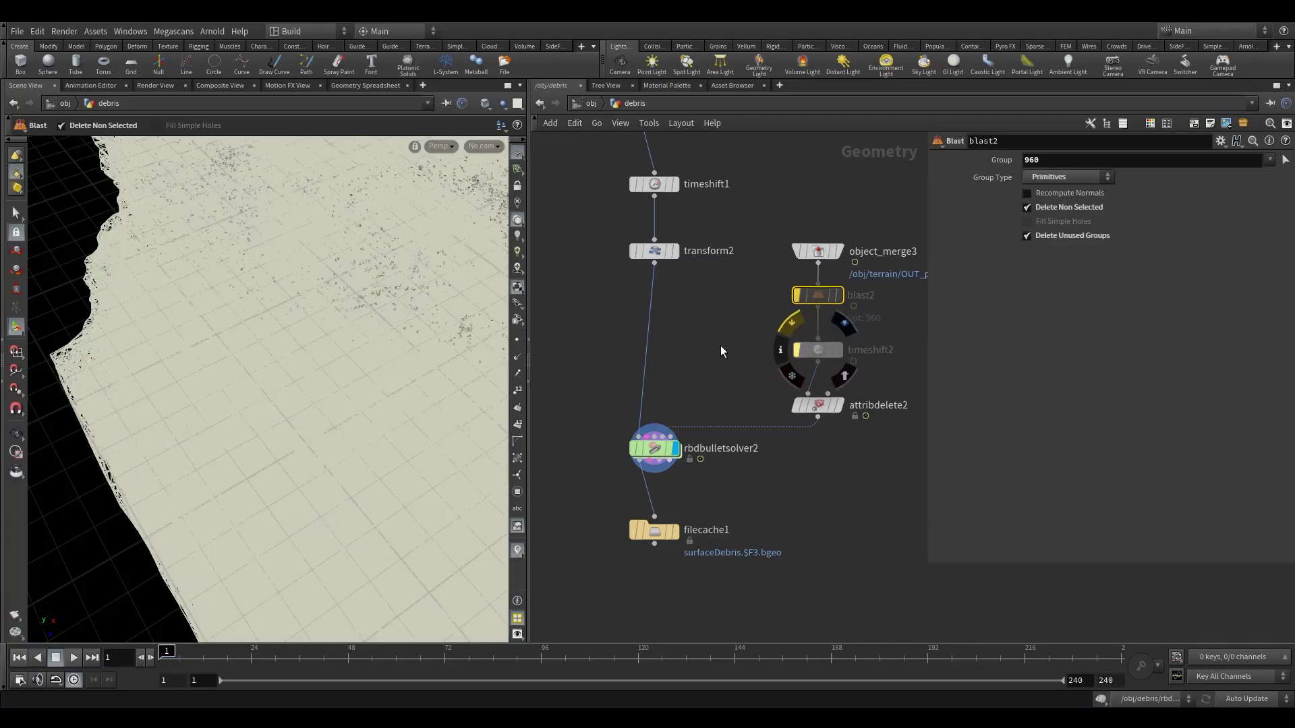
{"action": "middle_click_drag", "start_coordinate": [720, 345], "coordinate": [746, 281]}
{"action": "left_click", "coordinate": [679, 385]}
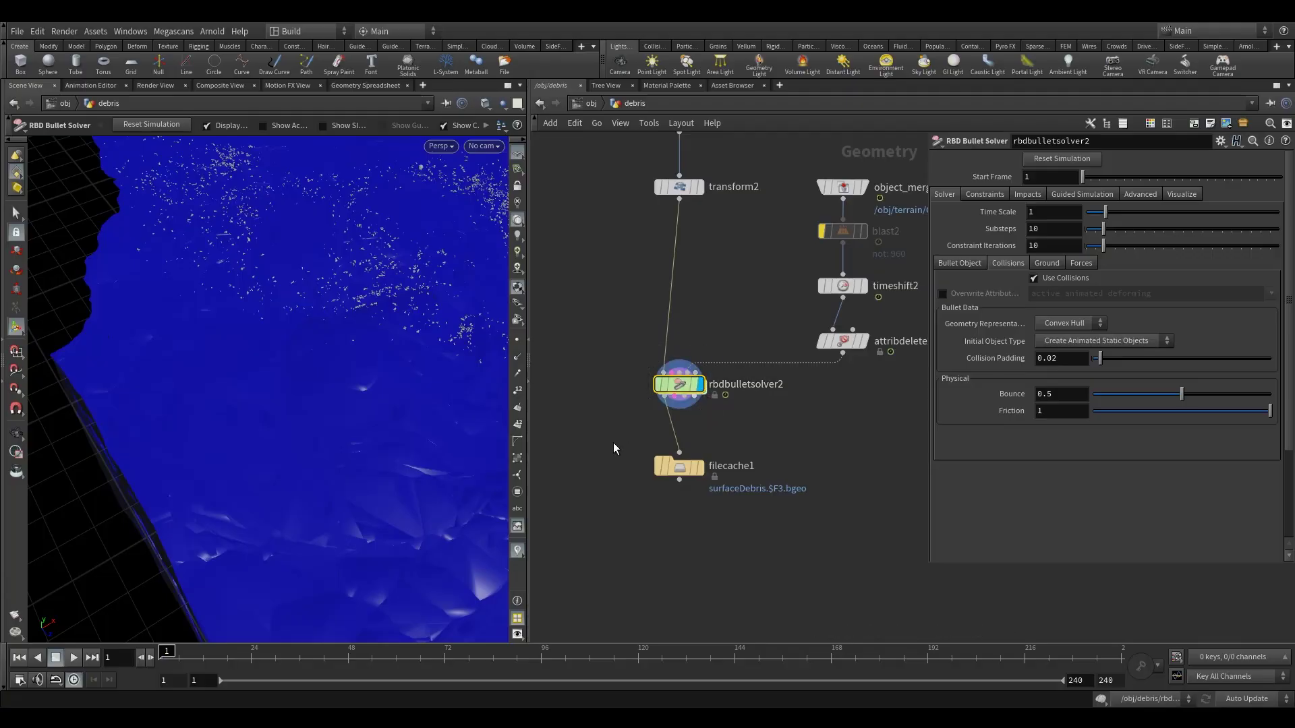
Step: Minimize the flipbook player to examine the filecache1, color1 and merge1 chain in the debris network, and return to the enlarged camera view
{"action": "left_click", "coordinate": [679, 466]}
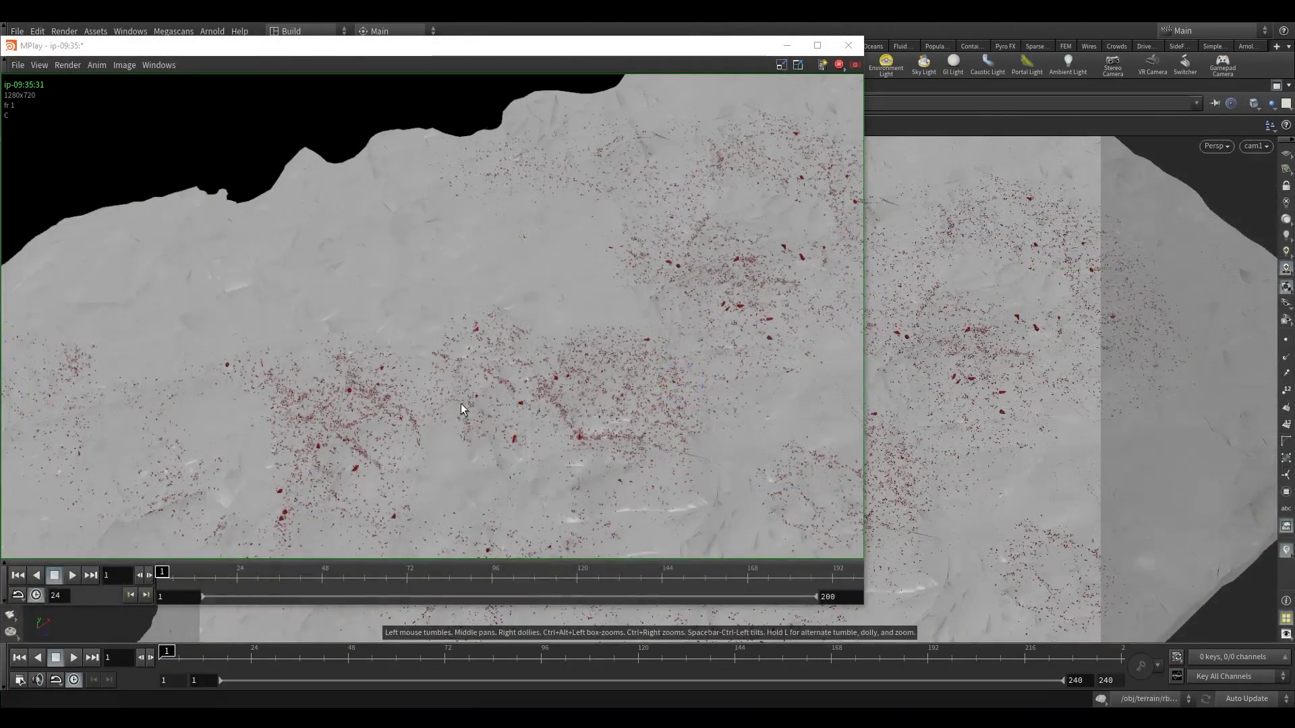
{"action": "left_click_drag", "start_coordinate": [439, 49], "coordinate": [625, 51]}
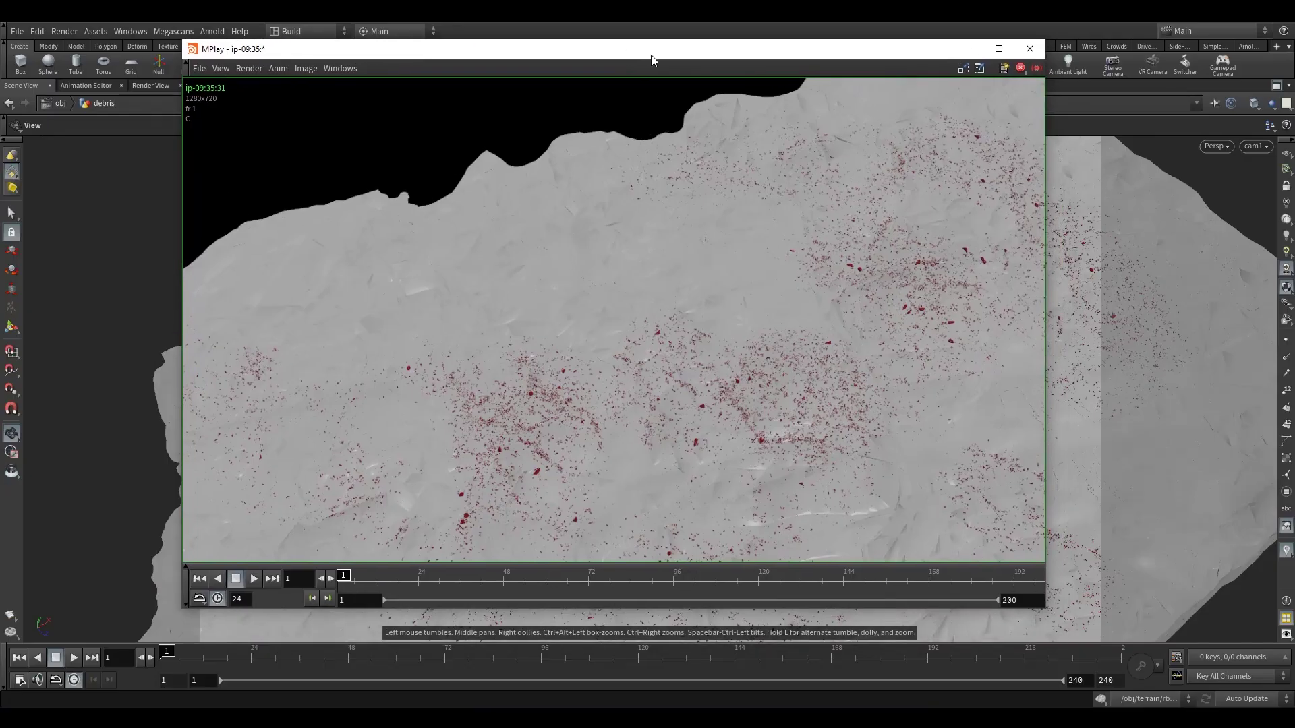
{"action": "left_click", "coordinate": [971, 46]}
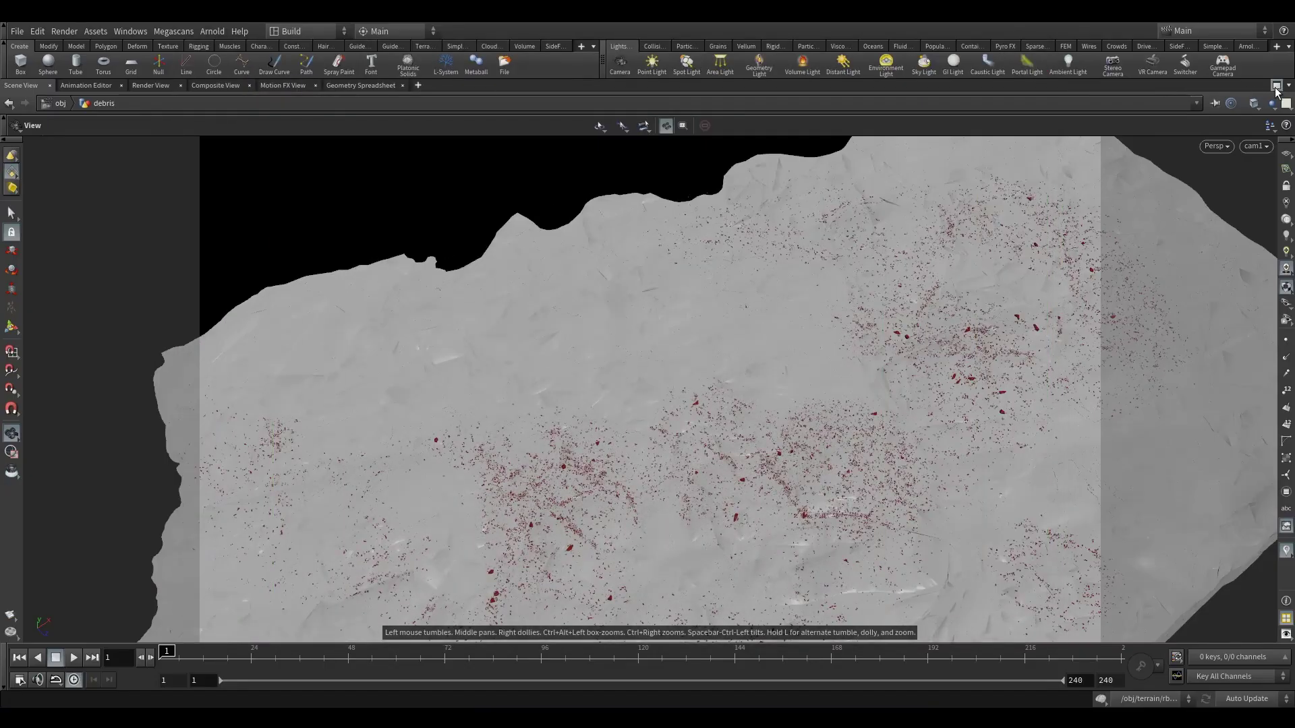
{"action": "left_click", "coordinate": [1276, 86]}
{"action": "middle_click_drag", "start_coordinate": [864, 491], "coordinate": [810, 456]}
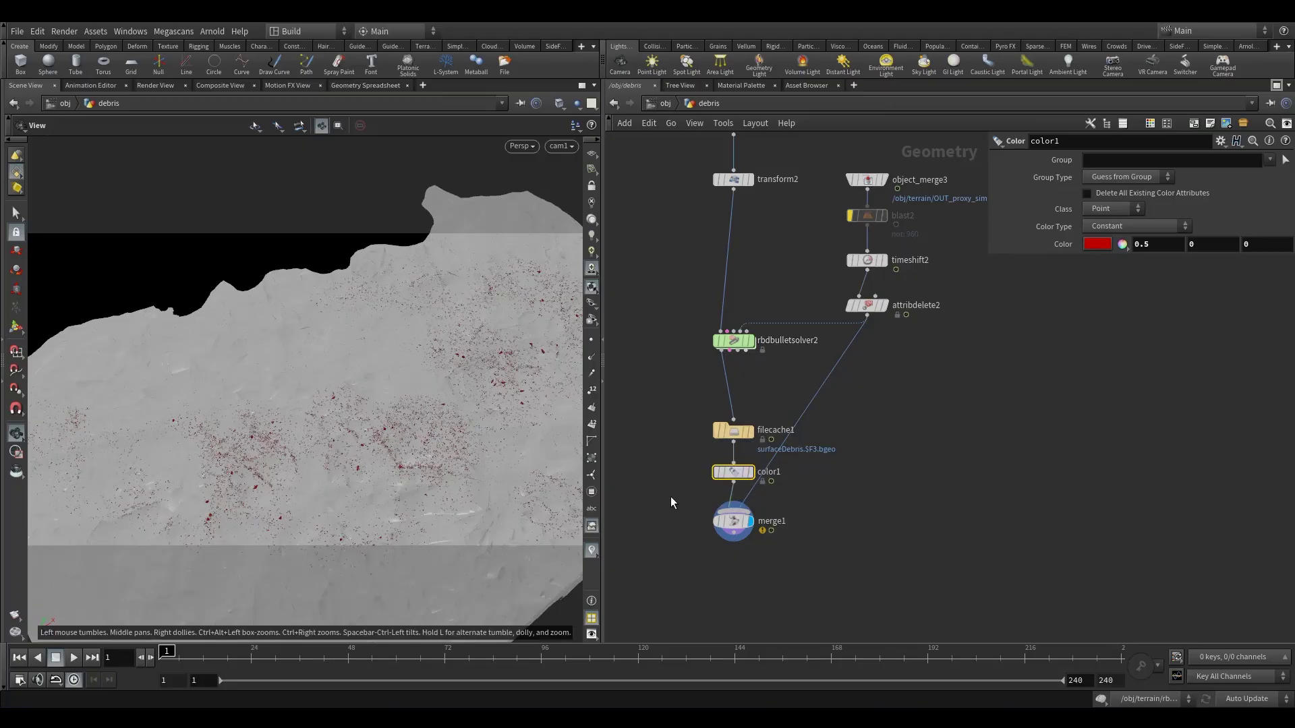
{"action": "left_click", "coordinate": [583, 85]}
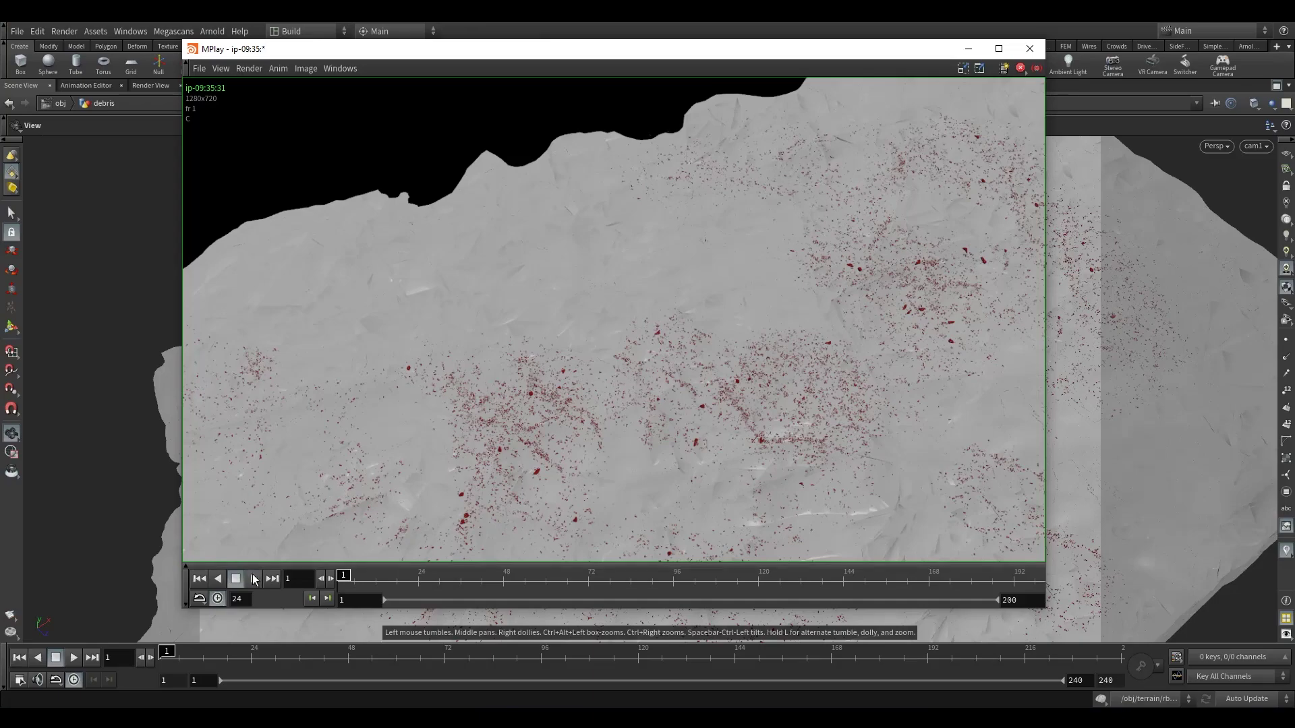
Step: Maximize the MPlay flipbook window, play and scrub through the debris simulation, and stop at frame 160
{"action": "left_click", "coordinate": [999, 49]}
{"action": "left_click", "coordinate": [69, 679]}
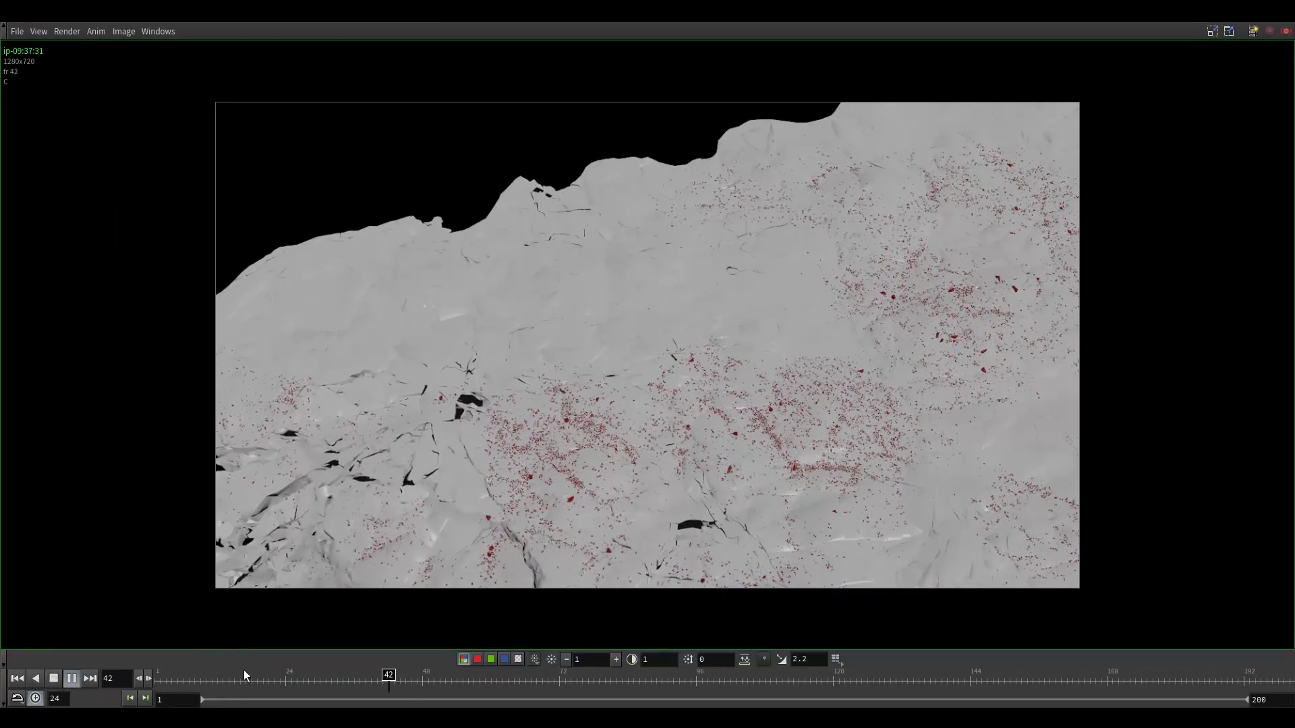
{"action": "mouse_move", "coordinate": [237, 678]}
{"action": "left_mouse_down"}
{"action": "mouse_move", "coordinate": [210, 679]}
{"action": "mouse_move", "coordinate": [216, 701]}
{"action": "mouse_move", "coordinate": [541, 681]}
{"action": "mouse_move", "coordinate": [914, 682]}
{"action": "mouse_move", "coordinate": [527, 673]}
{"action": "mouse_move", "coordinate": [927, 685]}
{"action": "mouse_move", "coordinate": [912, 698]}
{"action": "mouse_move", "coordinate": [428, 697]}
{"action": "mouse_move", "coordinate": [799, 696]}
{"action": "left_mouse_up"}
{"action": "left_click", "coordinate": [66, 678]}
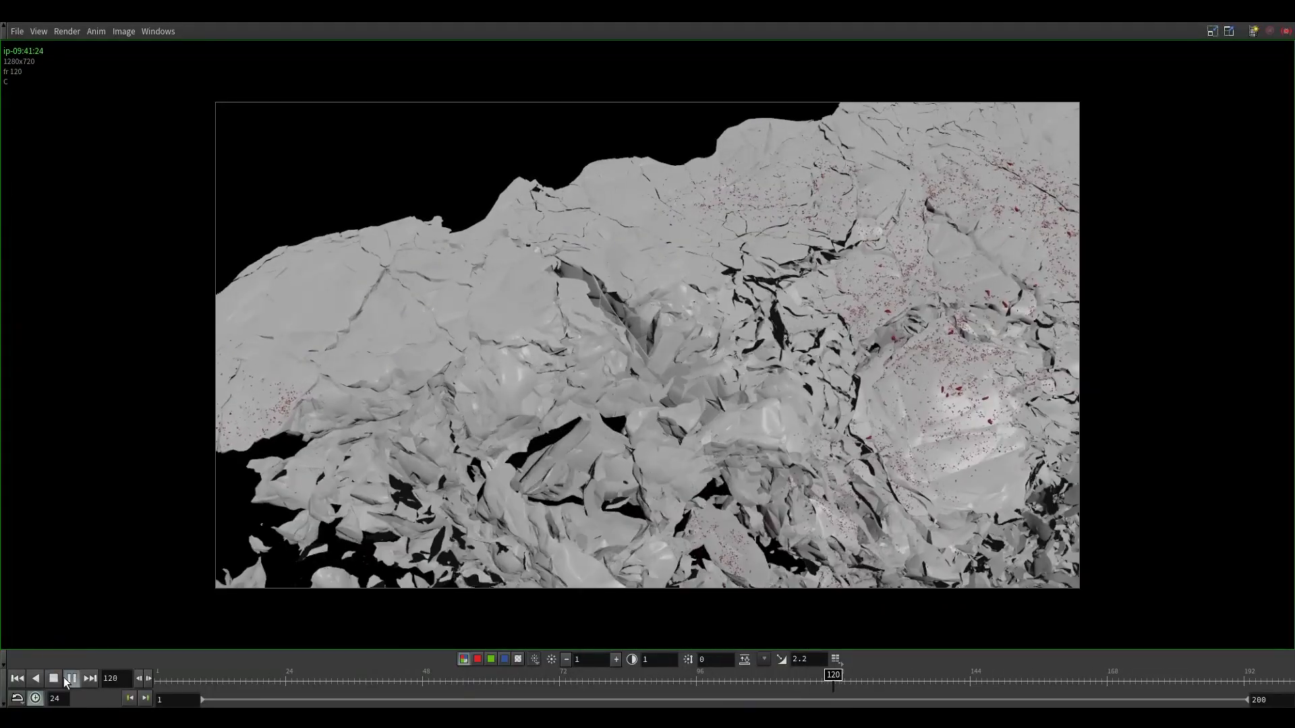
{"action": "left_click", "coordinate": [64, 678]}
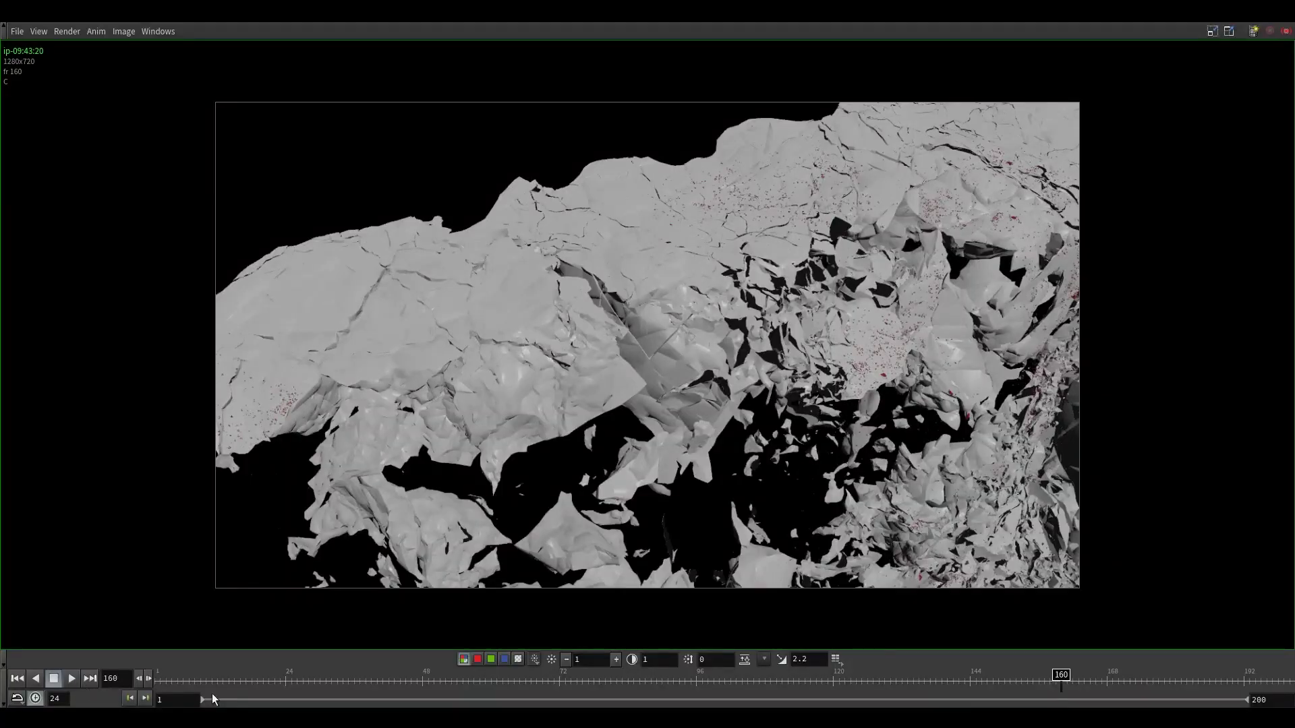
Step: Set the flipbook's playback range to start at frame 10 and replay the debris collapse, pausing at frame 109 before resuming
{"action": "left_click", "coordinate": [189, 705]}
{"action": "type", "text": "0"}
{"action": "key", "text": "Return"}
{"action": "left_click", "coordinate": [71, 679]}
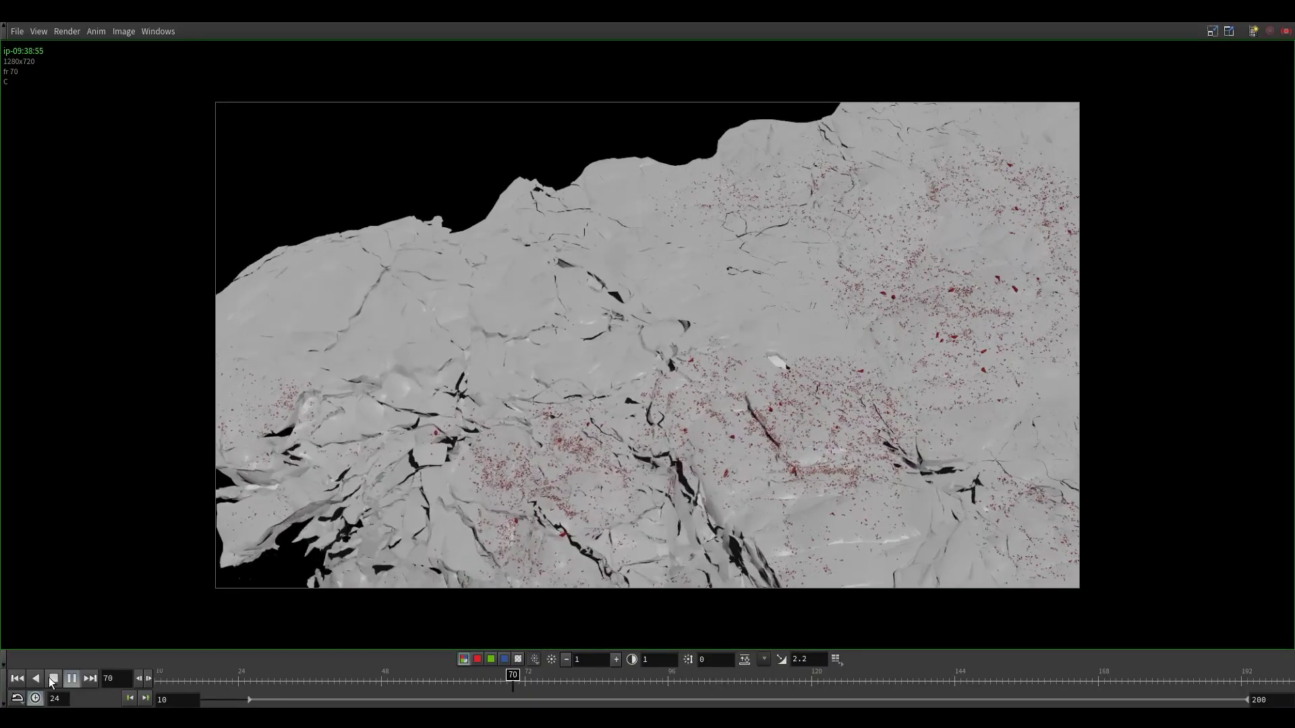
{"action": "left_click", "coordinate": [54, 678]}
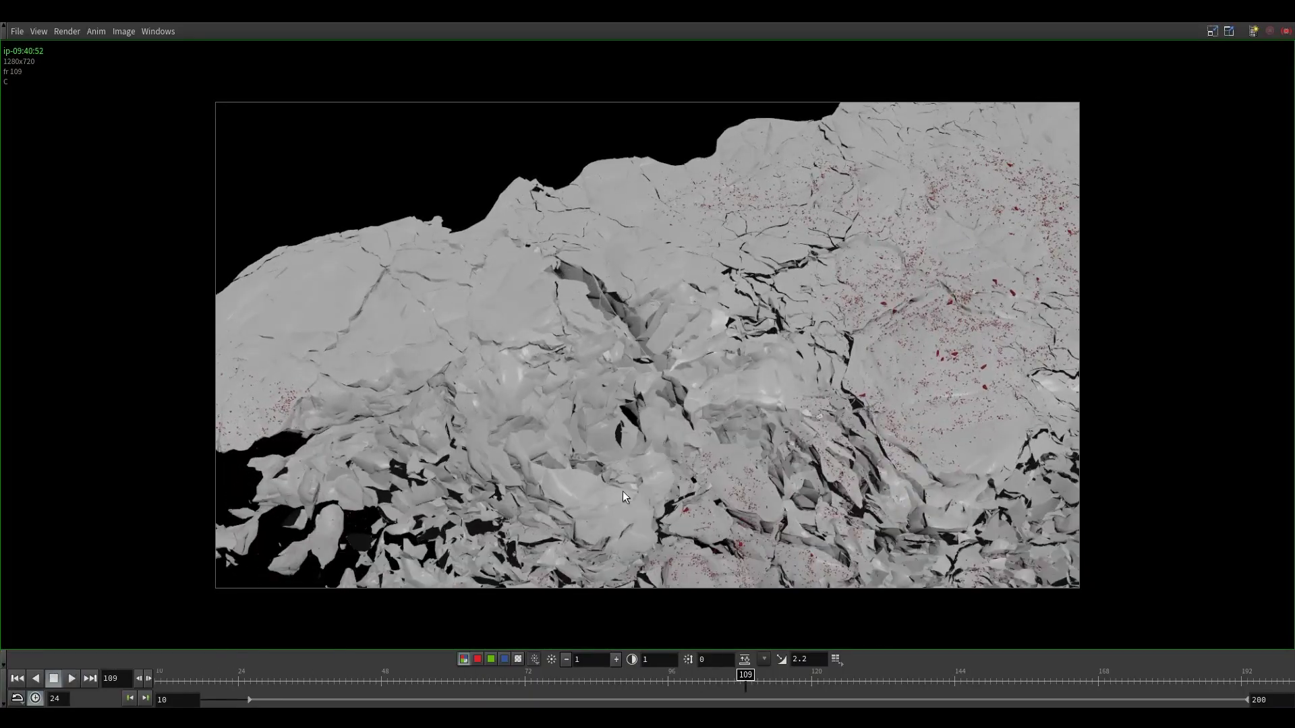
{"action": "left_click", "coordinate": [68, 685]}
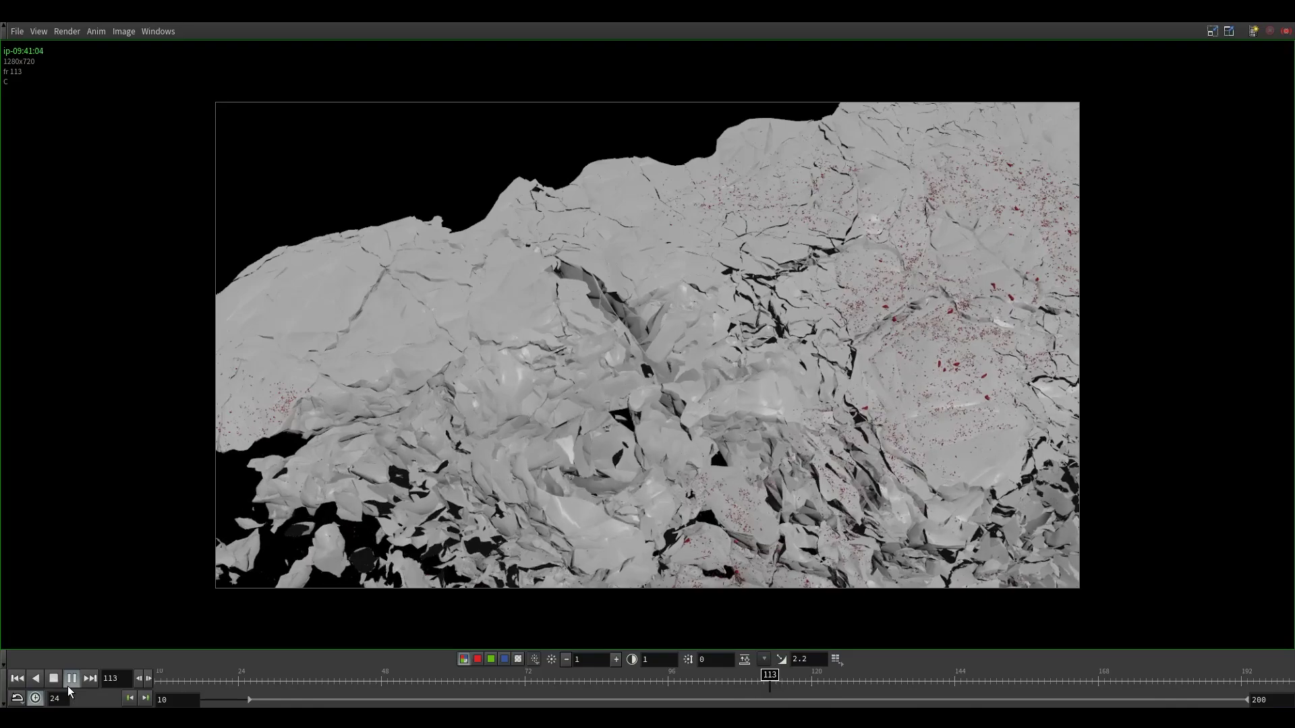